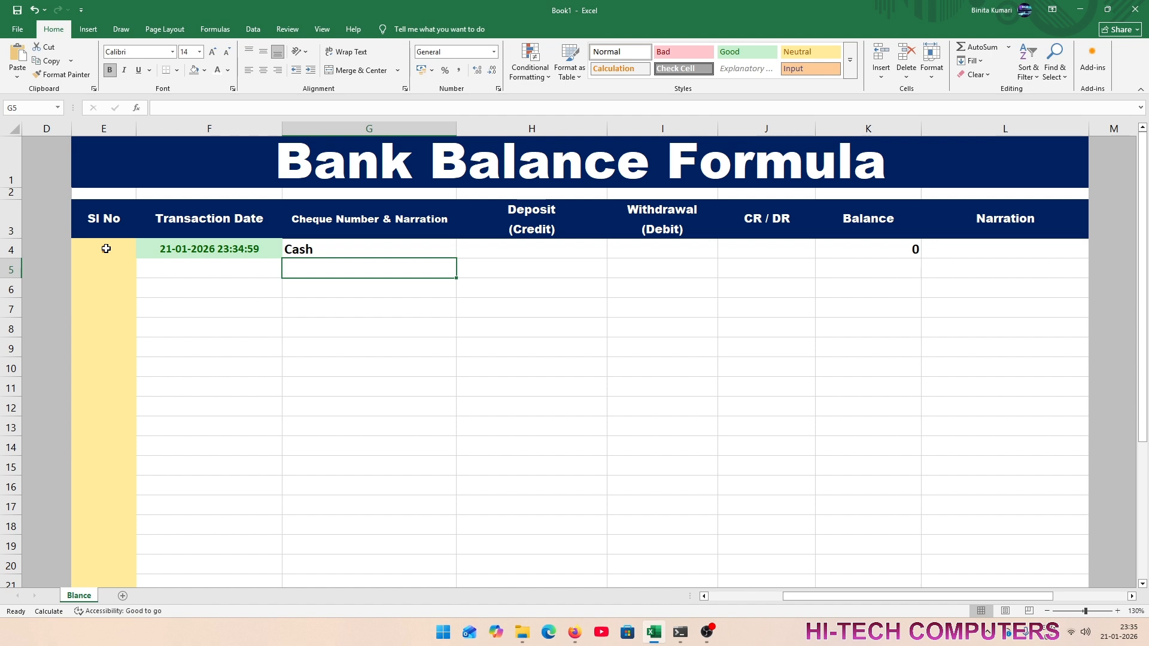
- Enter a deposit of 1000 for the first Cash transaction in row 4
click(534, 248)
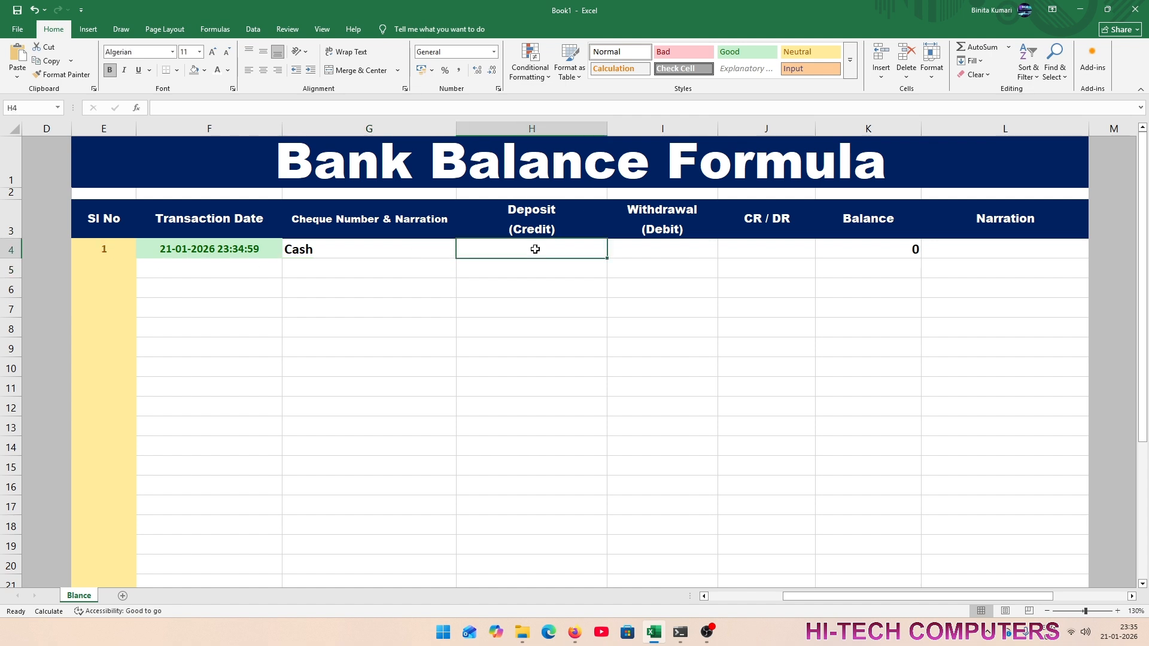
text(1000)
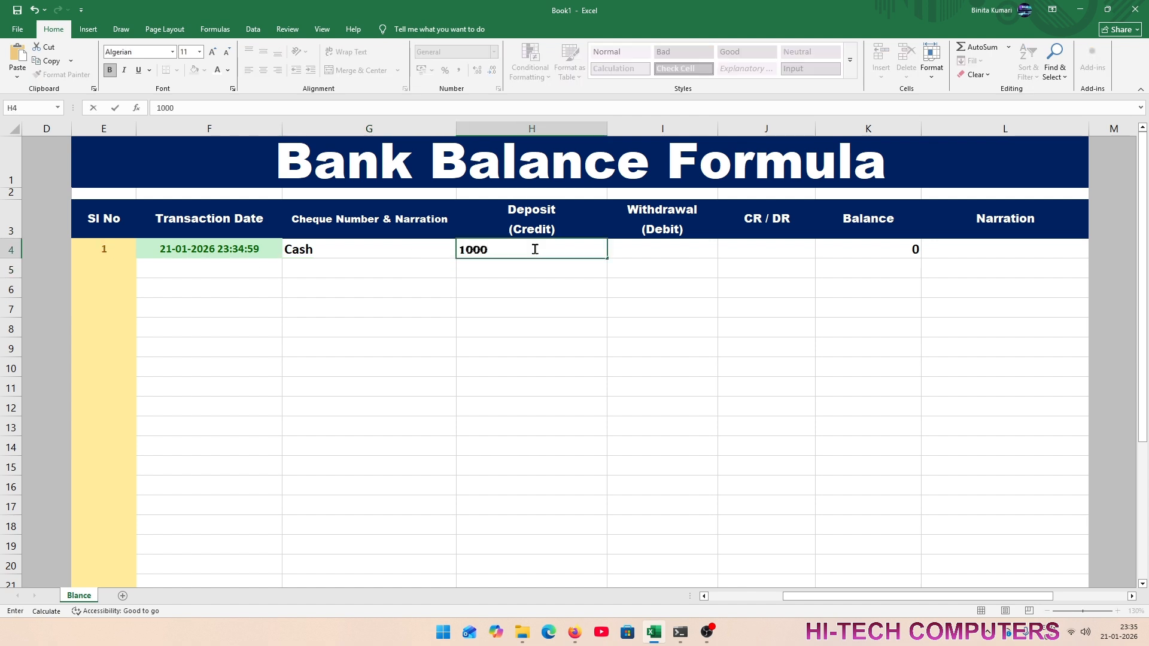
key(Return)
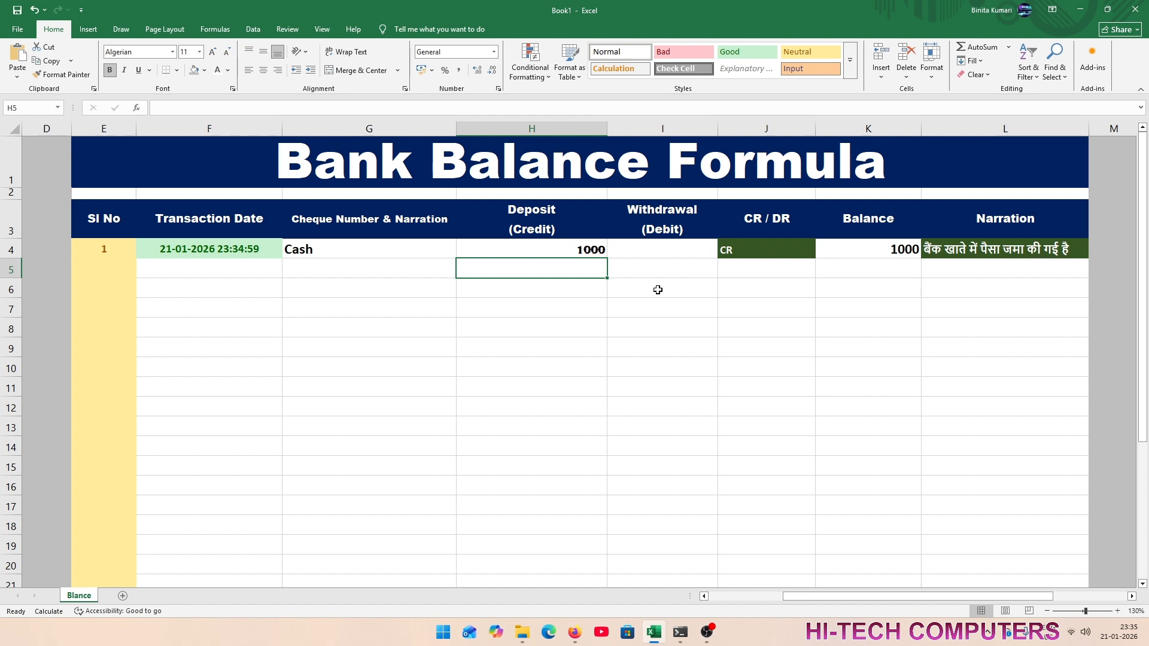
- Add a second transaction in row 5 with the narration Cash and a deposit of 1000
click(325, 273)
text(Cash)
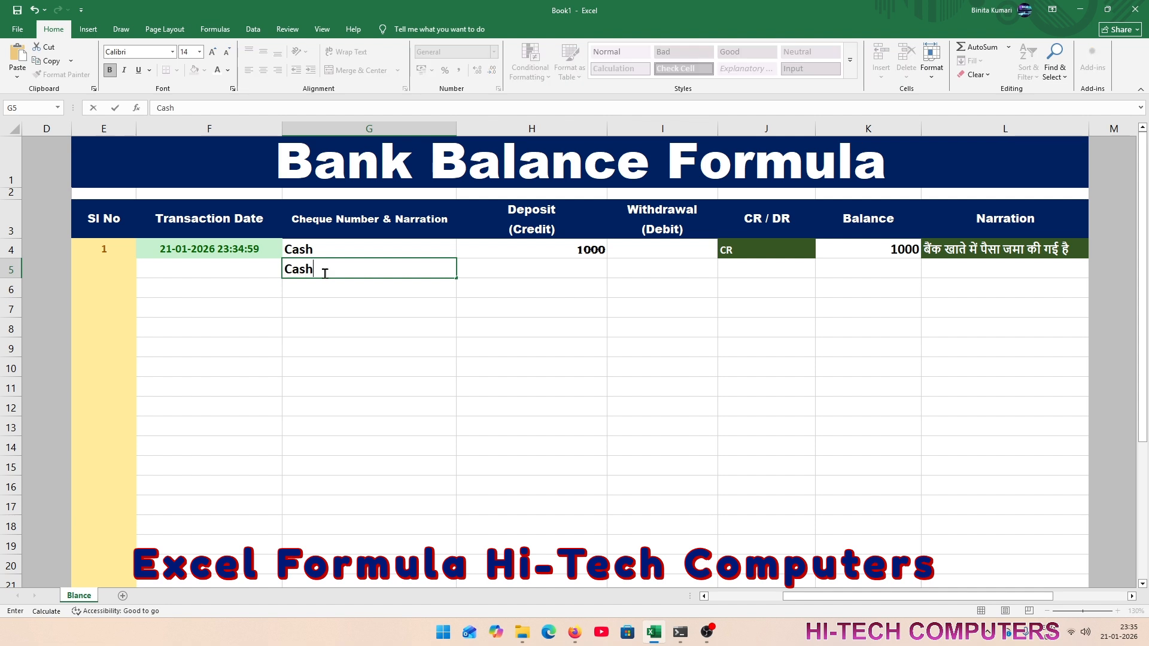
key(Return)
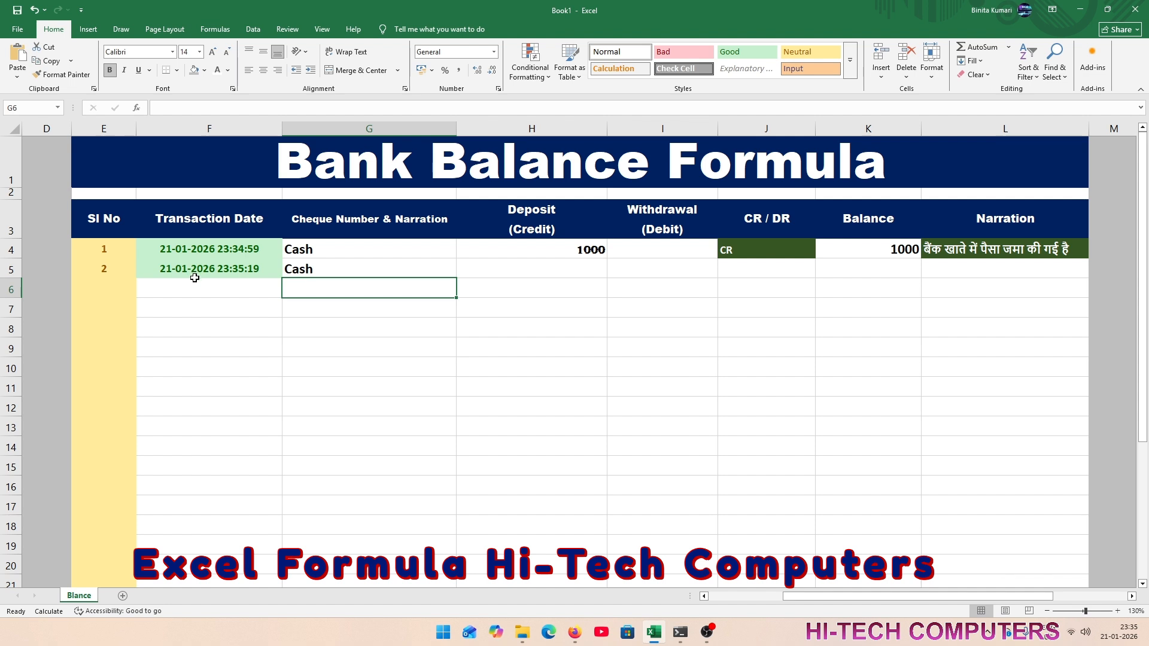
click(511, 272)
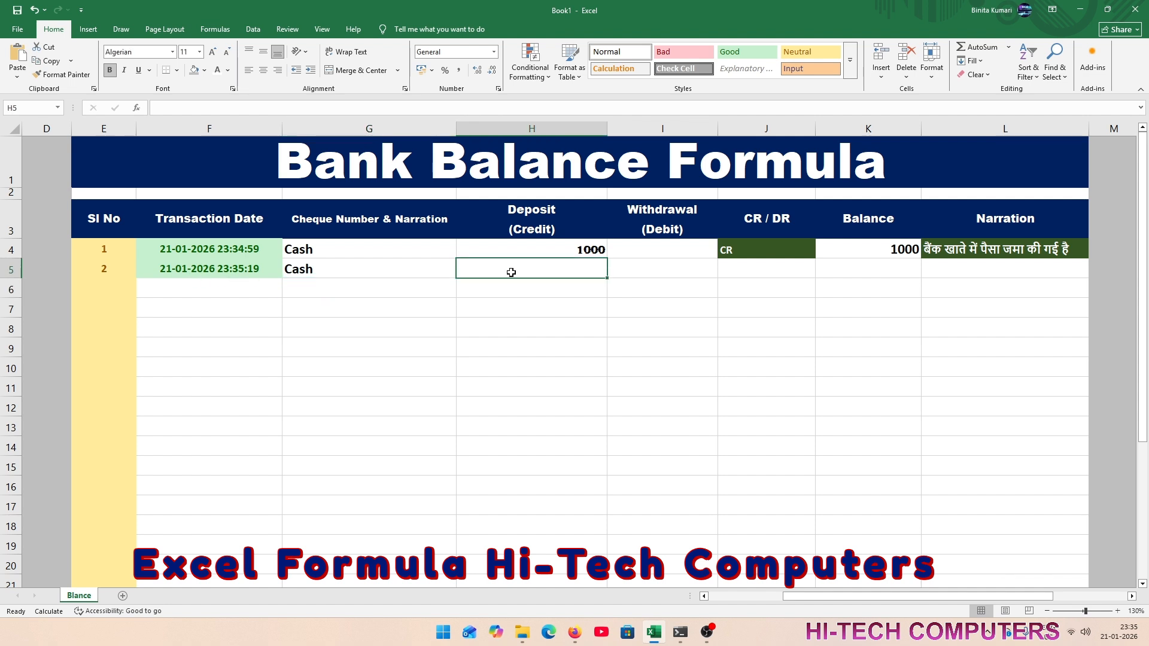
text(1000)
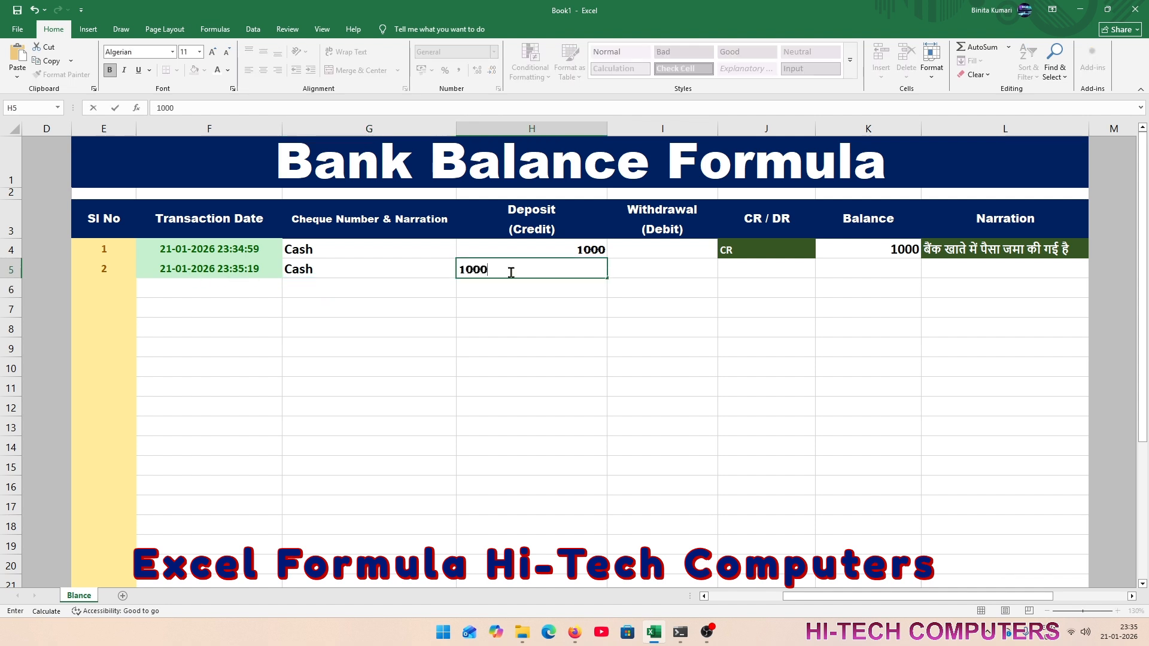
key(Return)
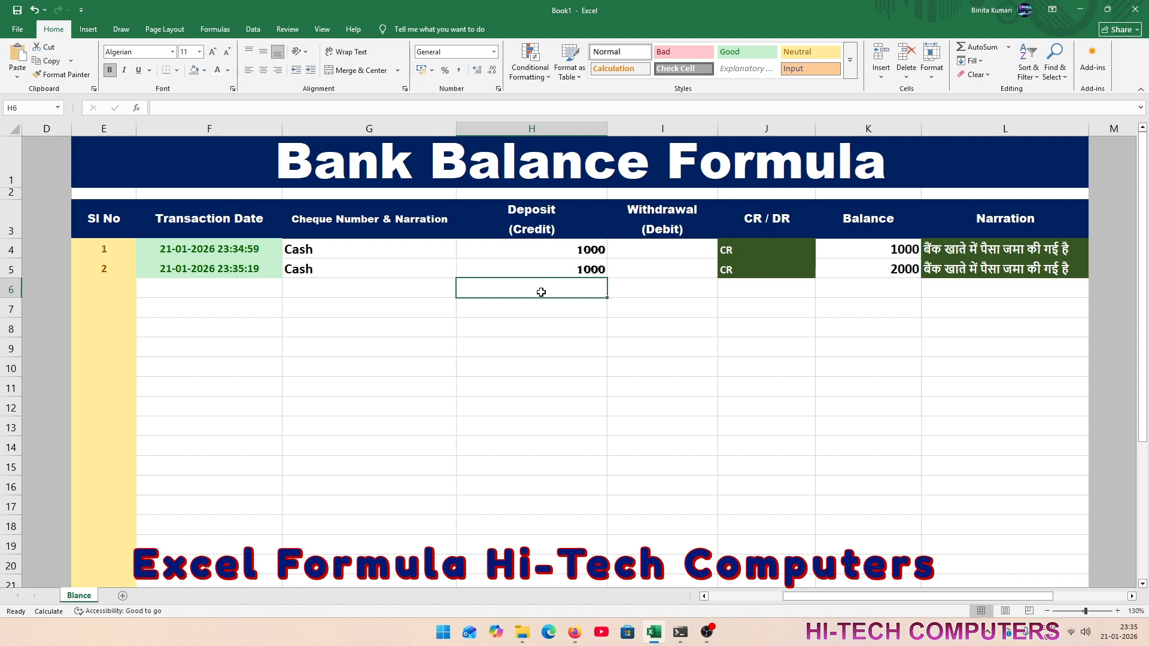
- Add a third transaction in row 6 with the narration Cash and a withdrawal of 1500
click(390, 293)
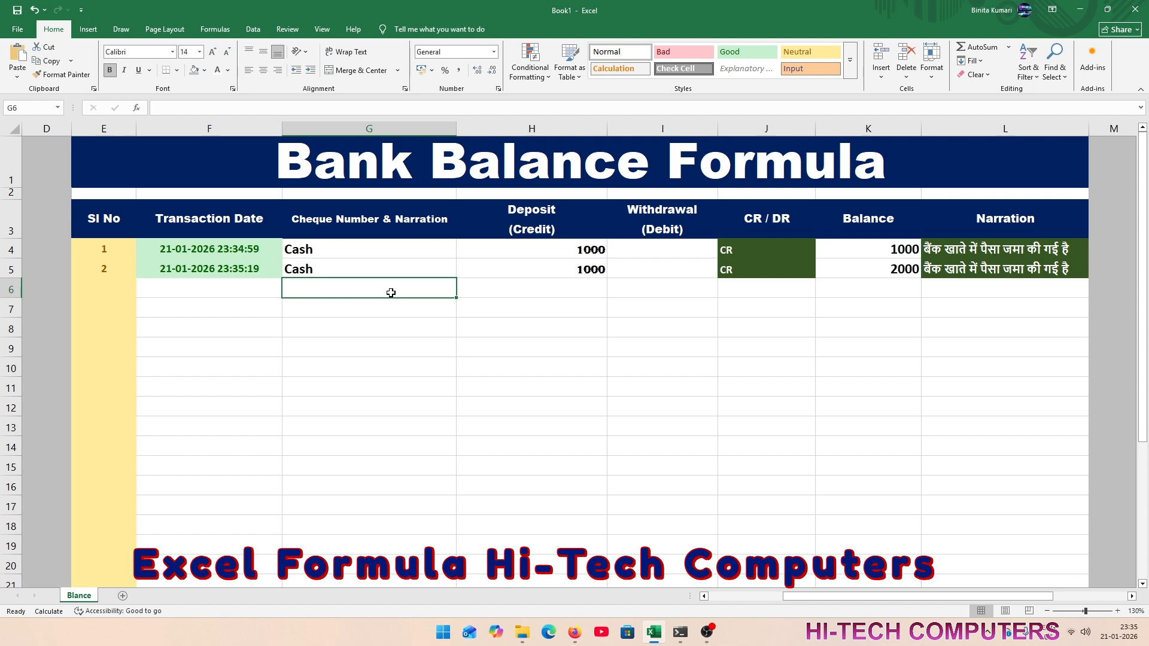
text(Cash)
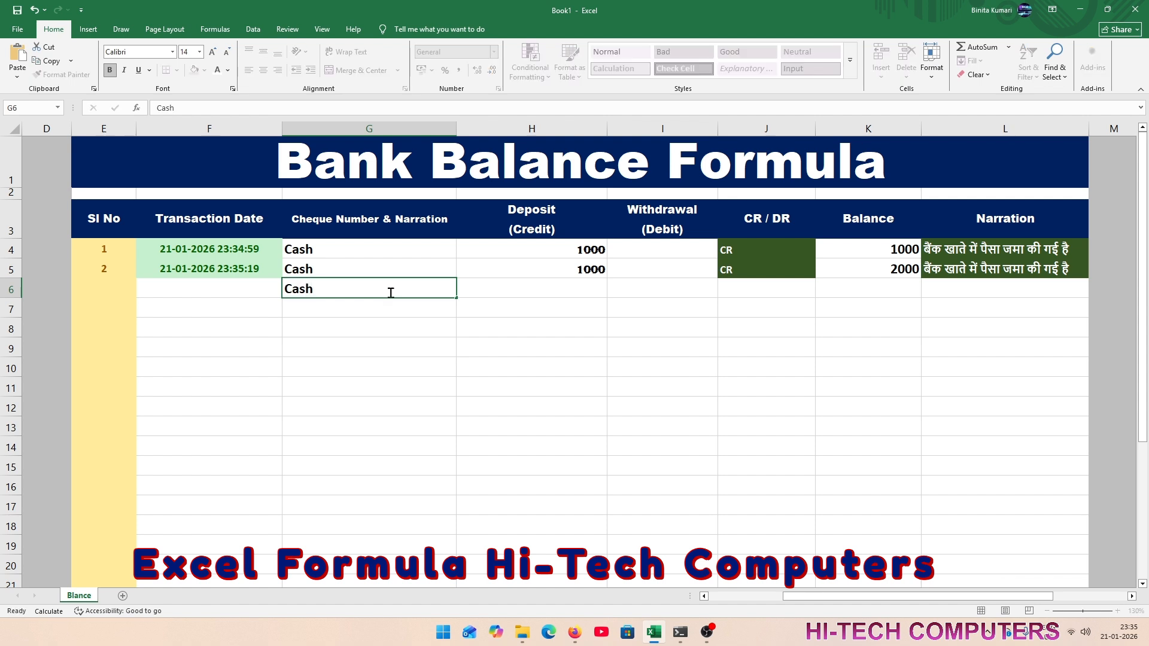
key(Return)
click(675, 290)
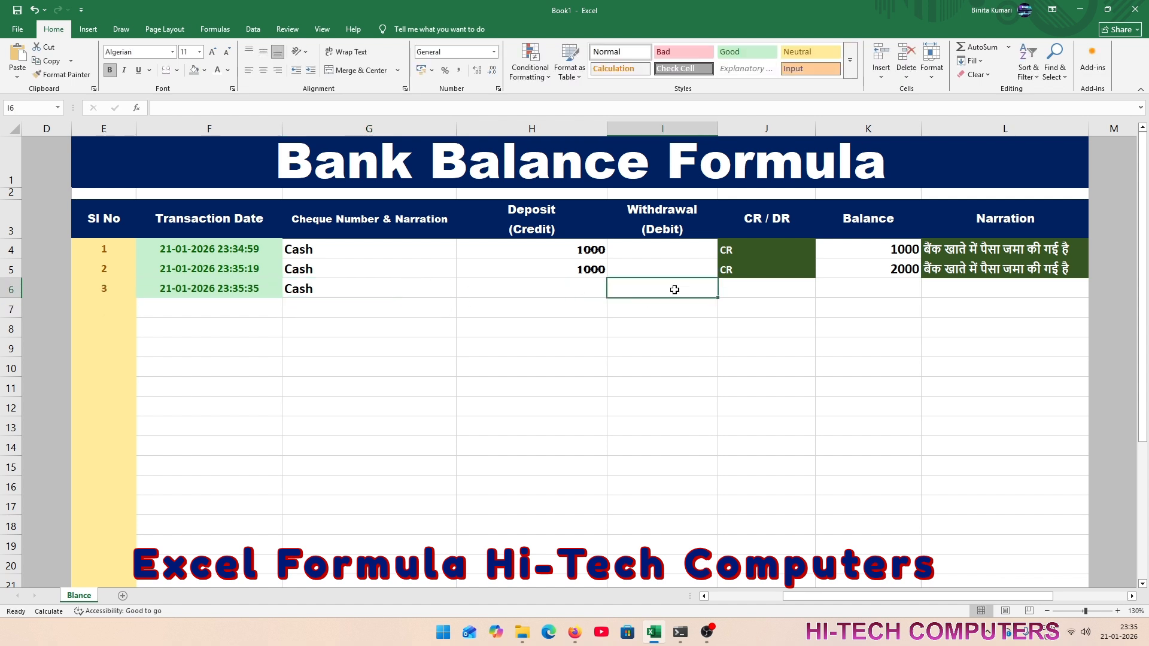
text(1500)
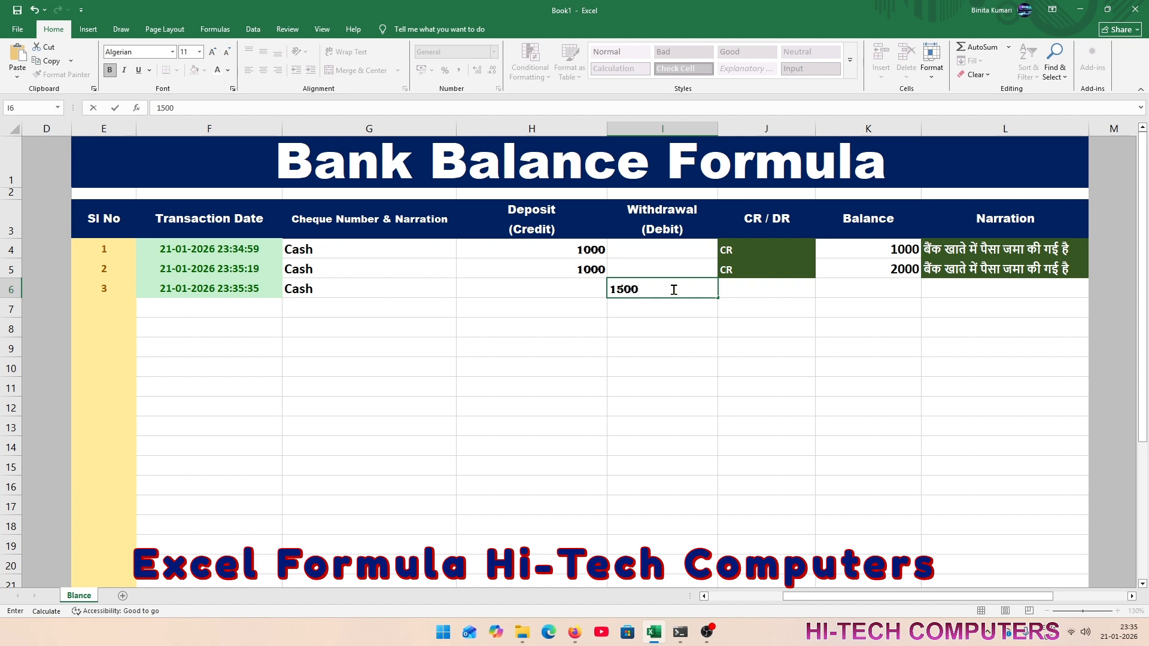
key(Return)
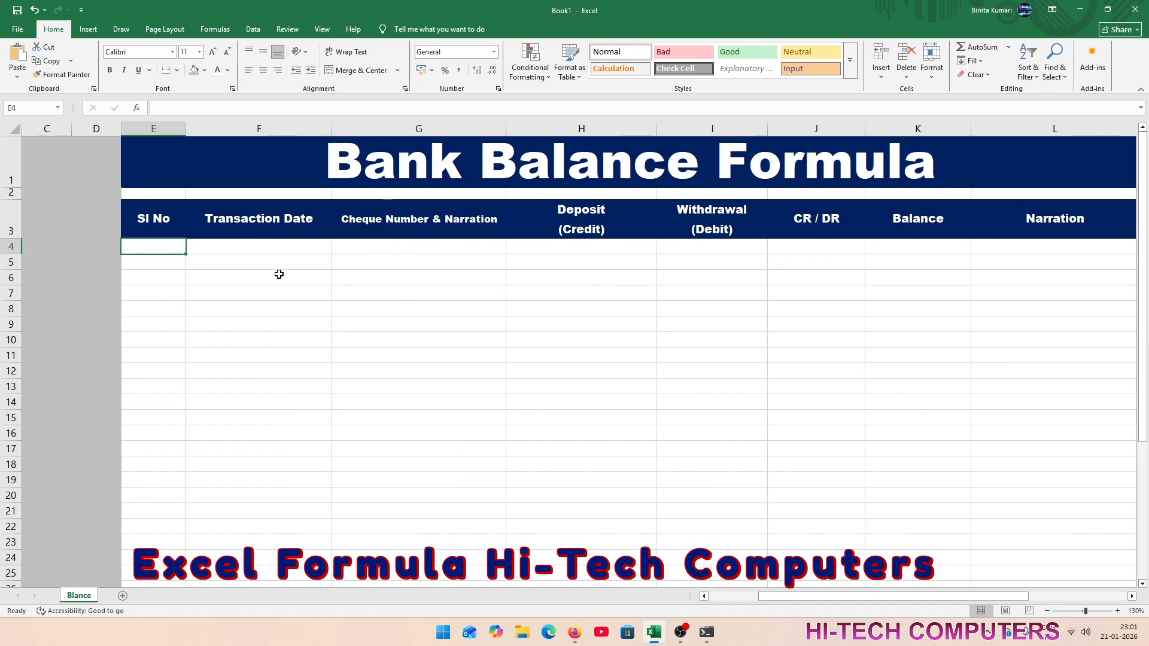
- Review the blank ledger's columns from Sl No through Balance
click(257, 250)
click(169, 256)
click(265, 256)
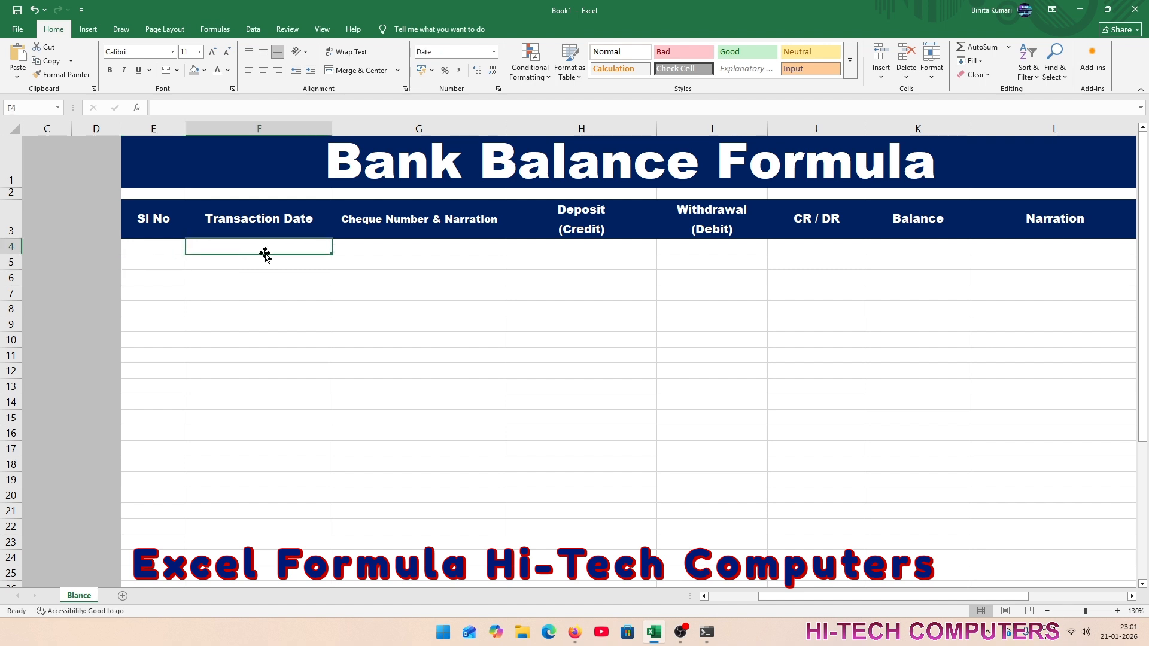
click(358, 245)
click(590, 232)
click(711, 258)
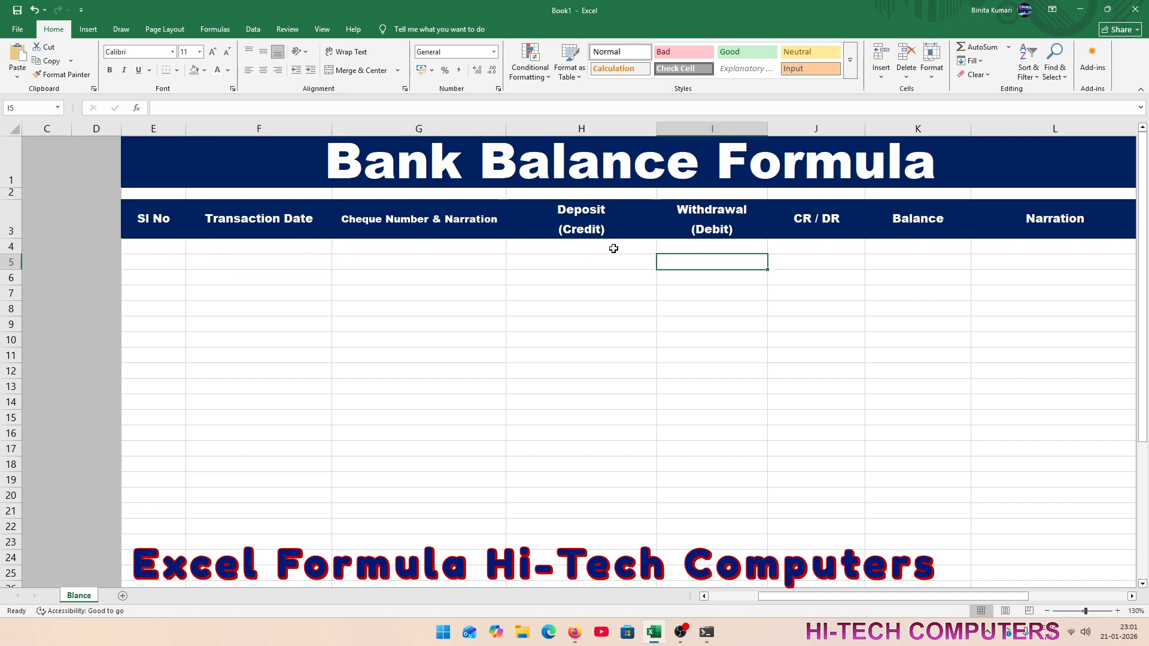
click(613, 248)
click(740, 247)
click(815, 246)
click(915, 261)
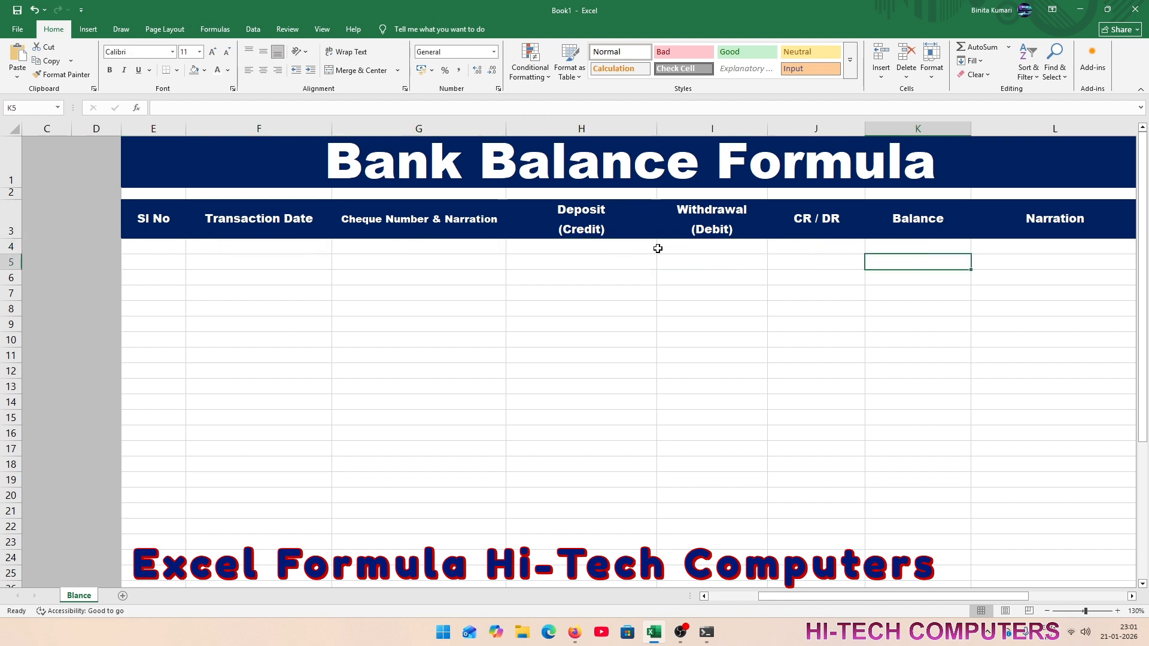
- Enter the formula =H4 in Balance cell K4 so the opening balance takes the first deposit
click(916, 246)
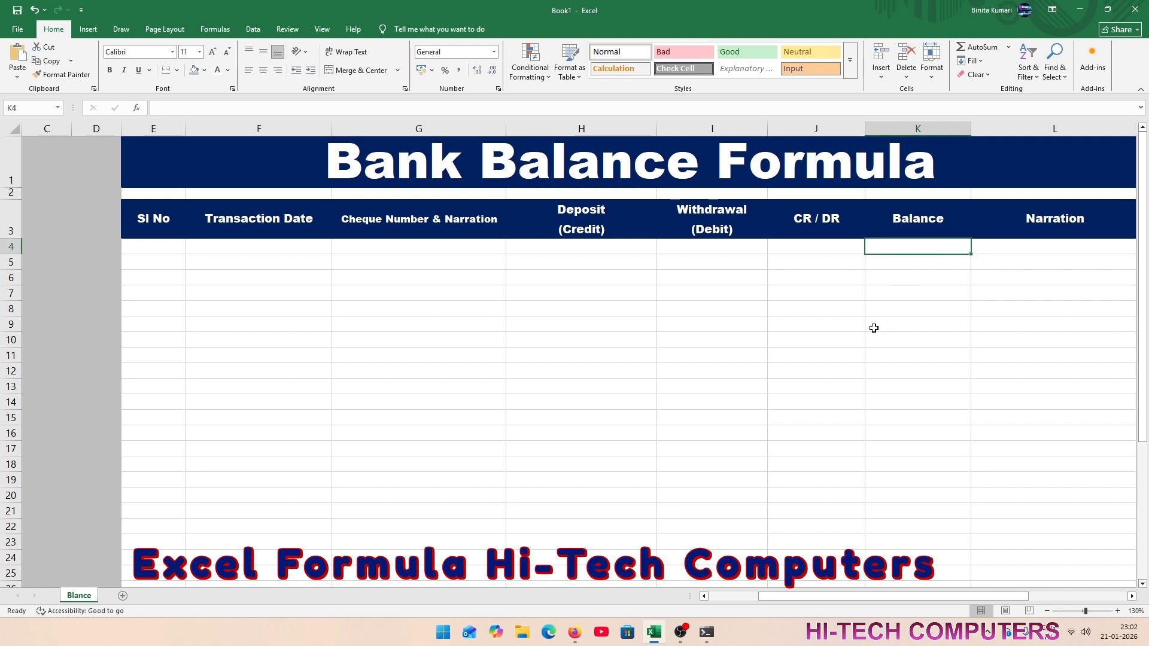
text(=)
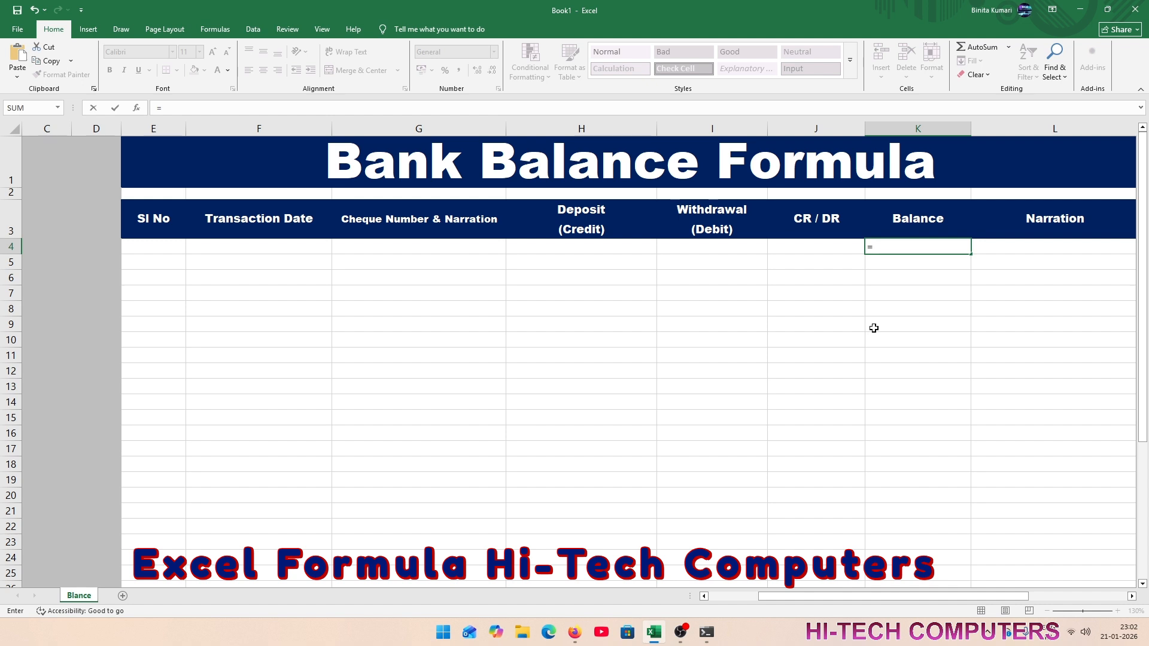
click(587, 246)
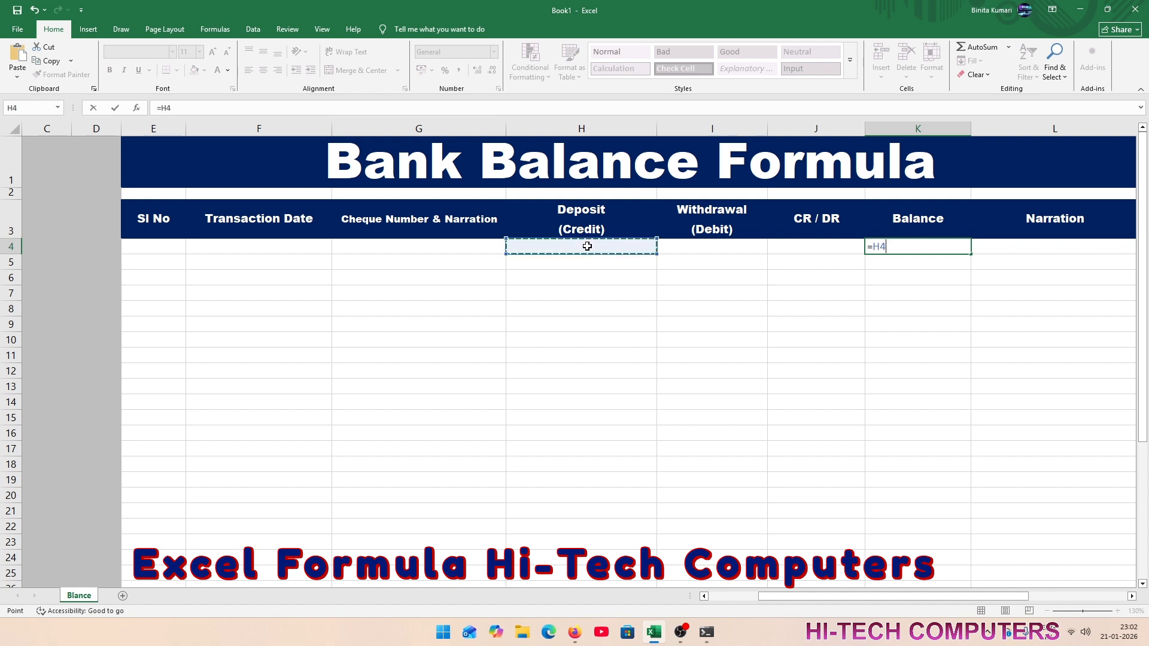
key(Return)
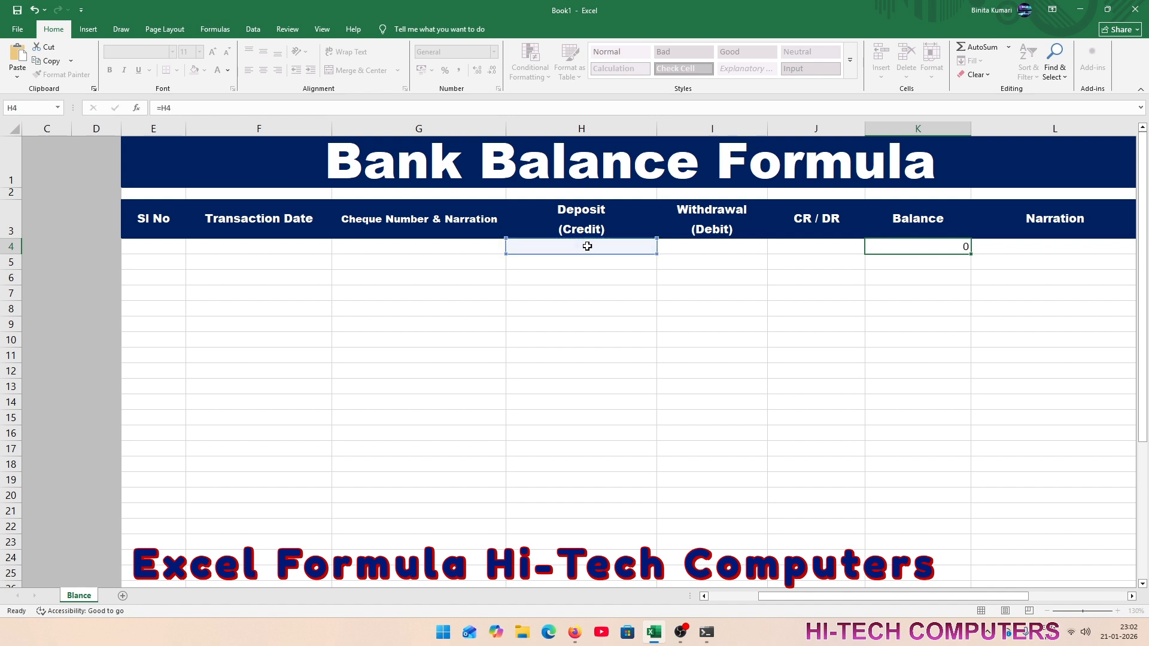
- Enter a deposit of 500 in H4 and check the balance formula in K4
click(587, 245)
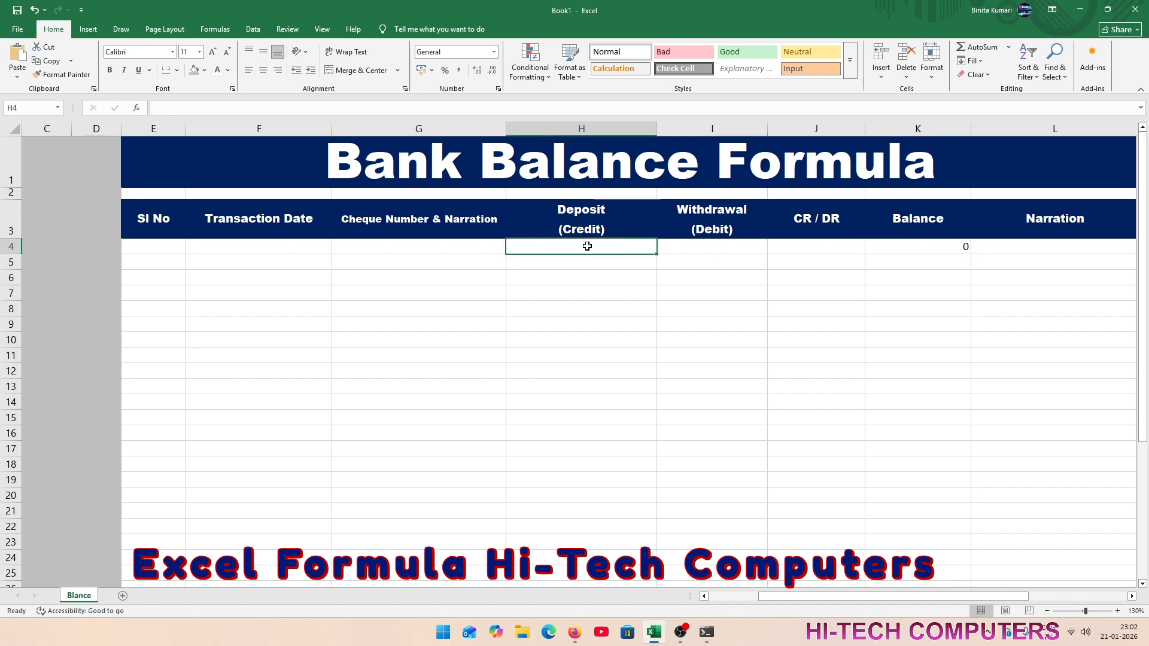
click(929, 249)
click(617, 246)
text(500)
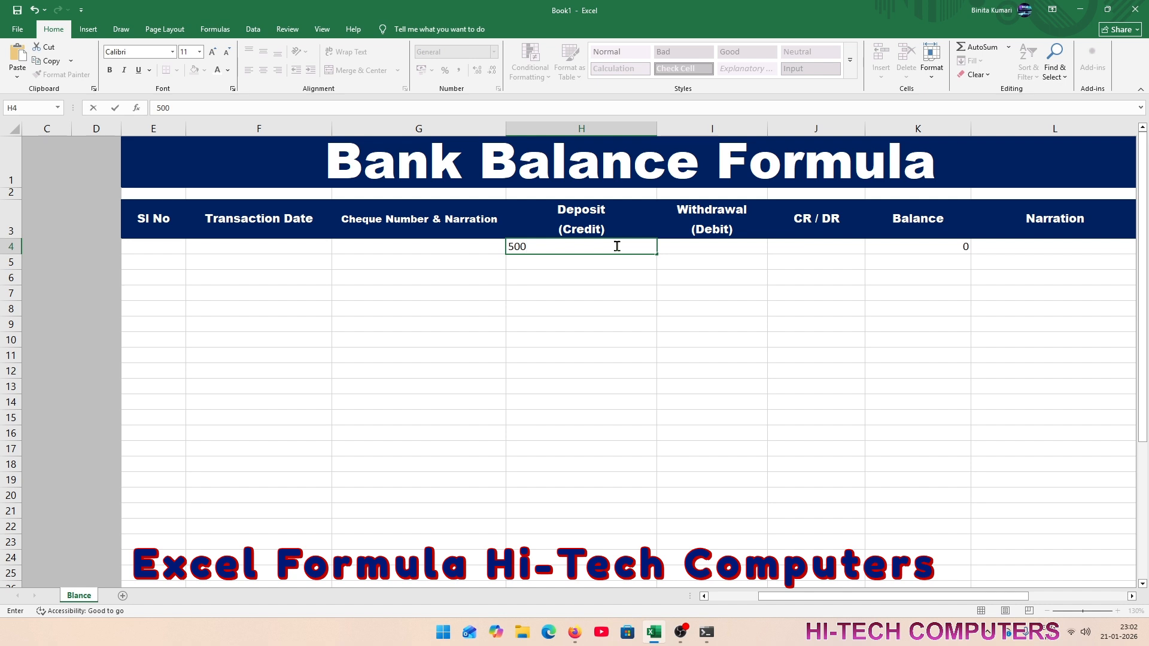
key(Return)
click(916, 245)
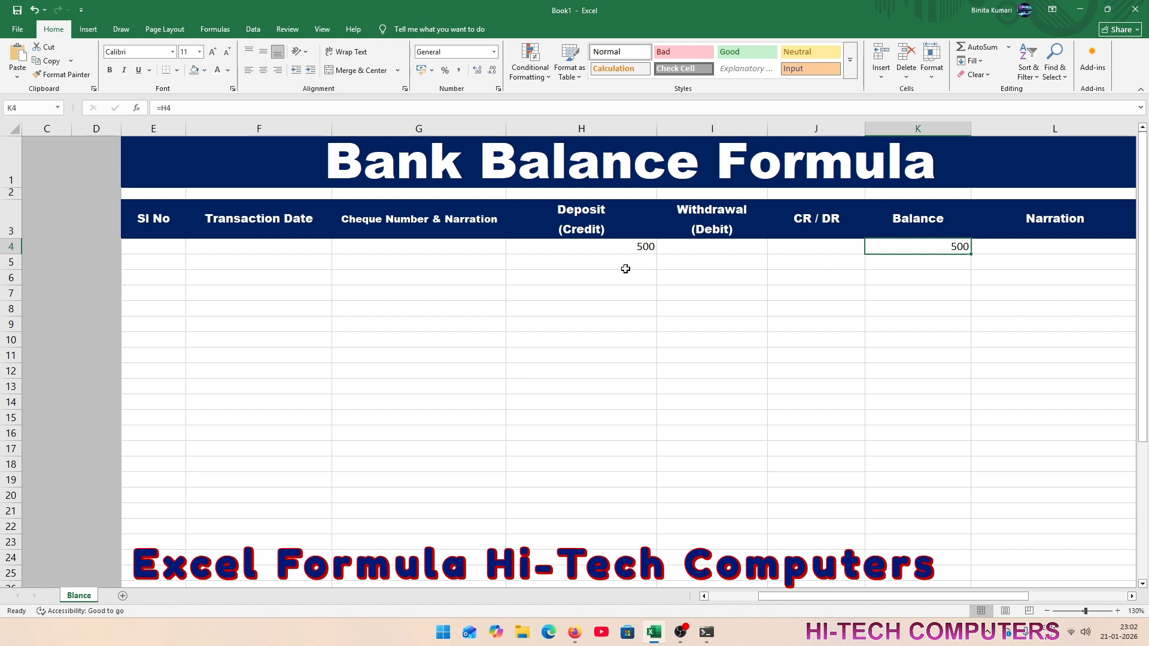
- Start an IF formula in Balance cell K5 with an AND test whose first condition is H5=""
click(938, 265)
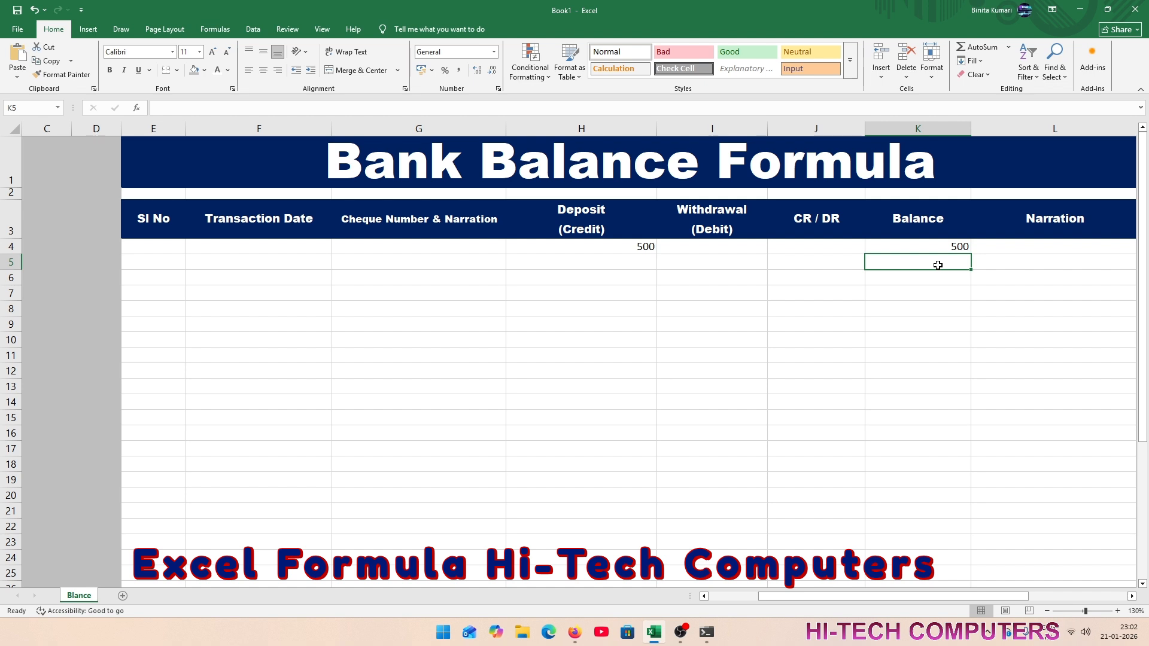
text(=)
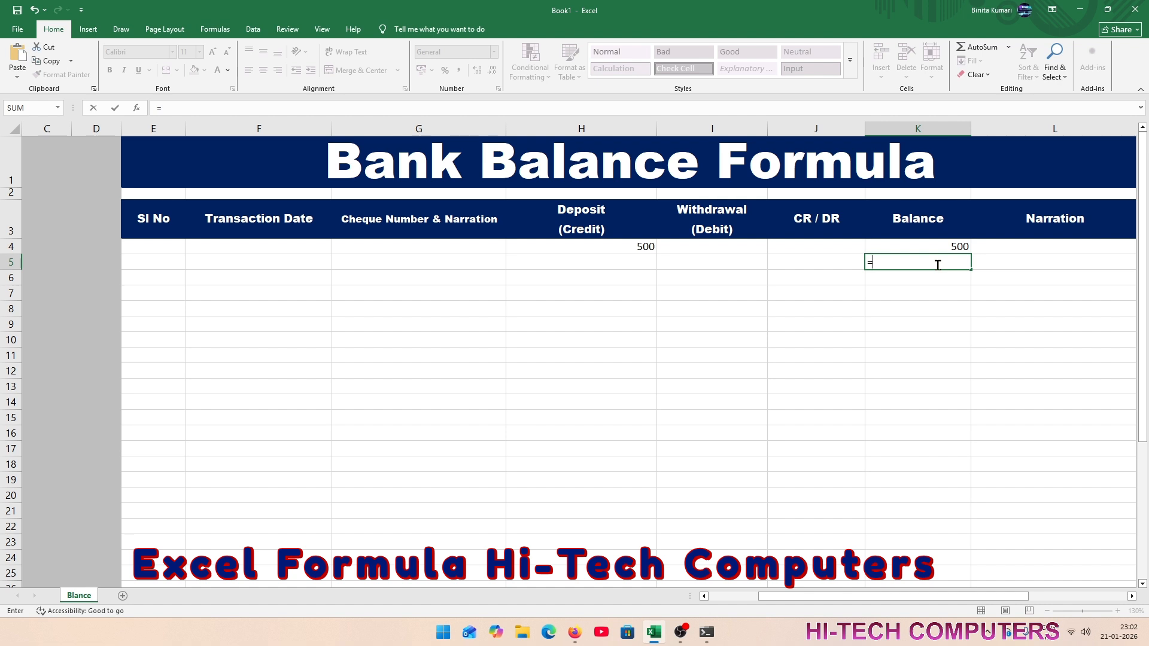
text(if)
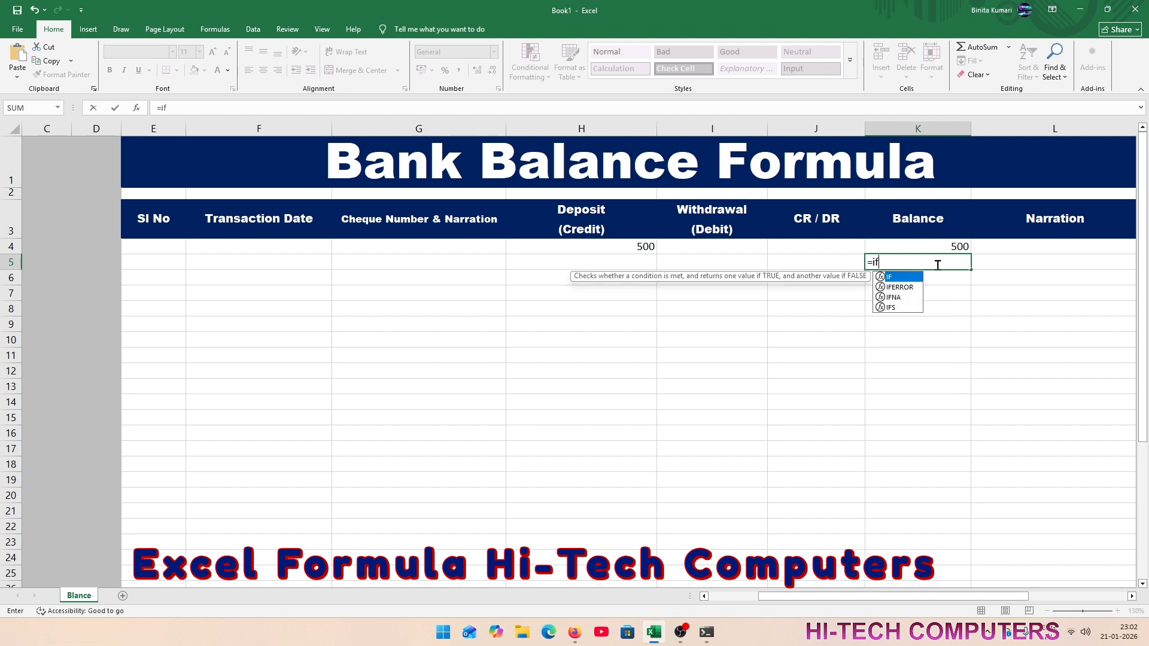
text((and)
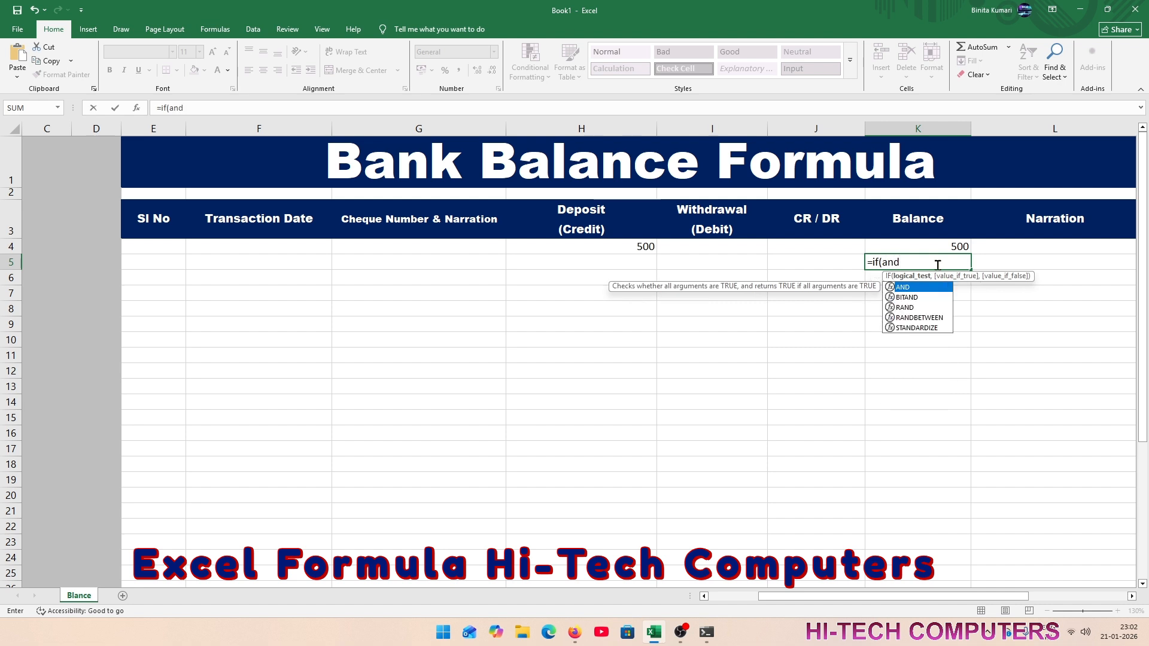
text(()
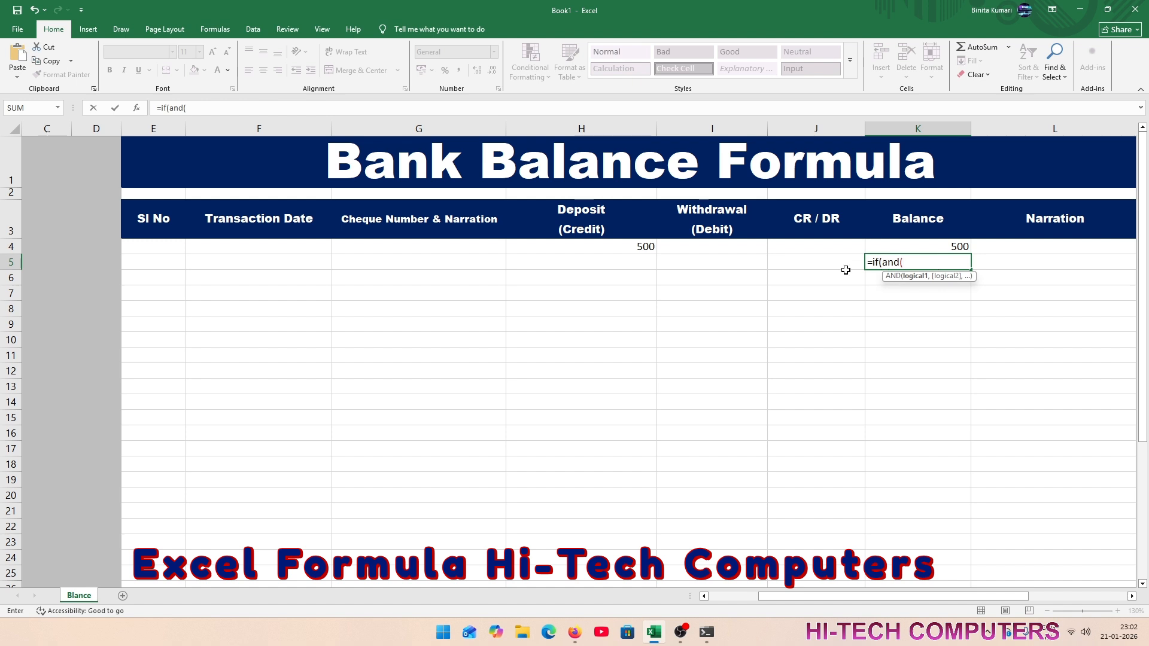
click(612, 261)
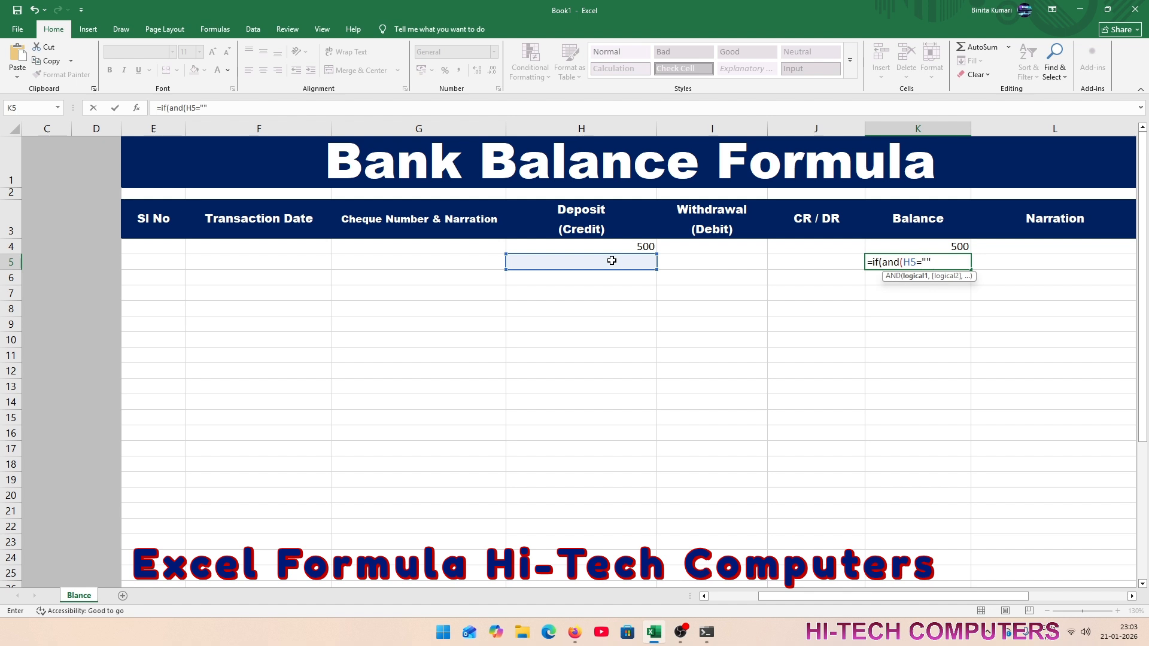
text("",)
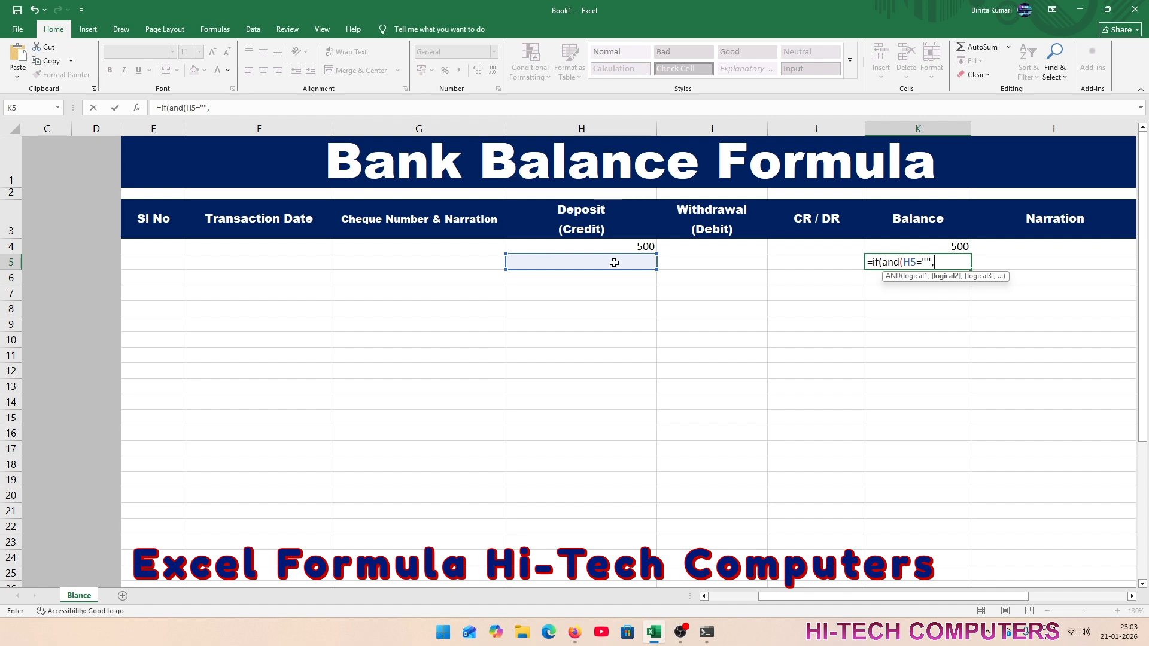
- Complete the AND test in K5 with the condition I5="" and set the value if true to an empty string
click(705, 261)
text(=)
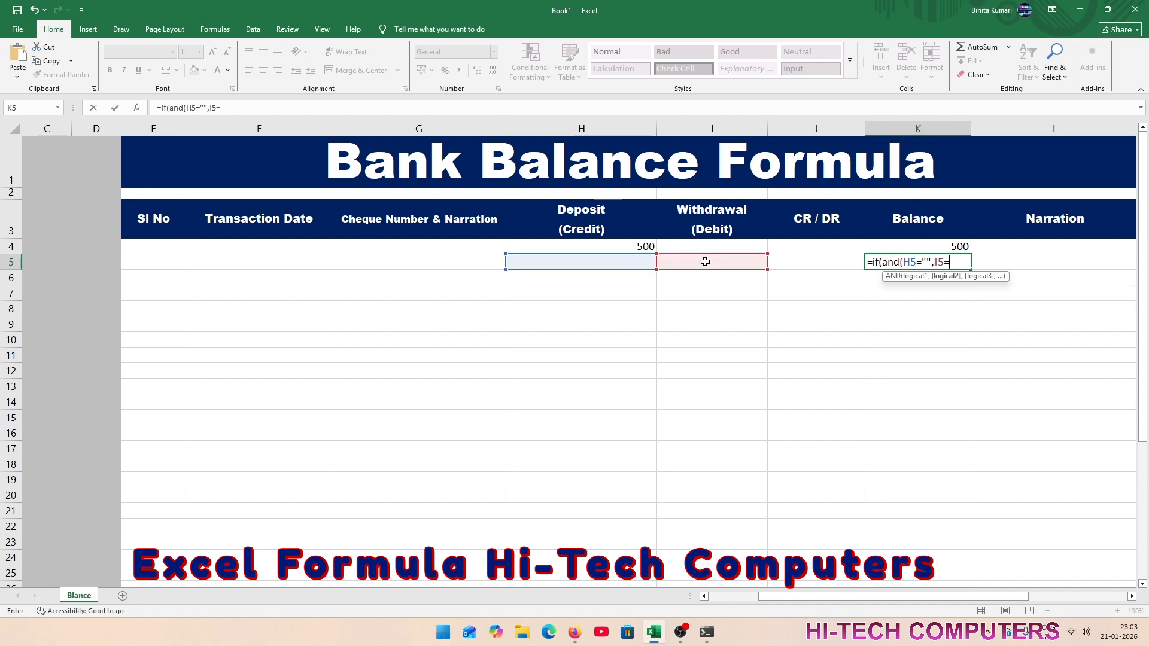
text("",)
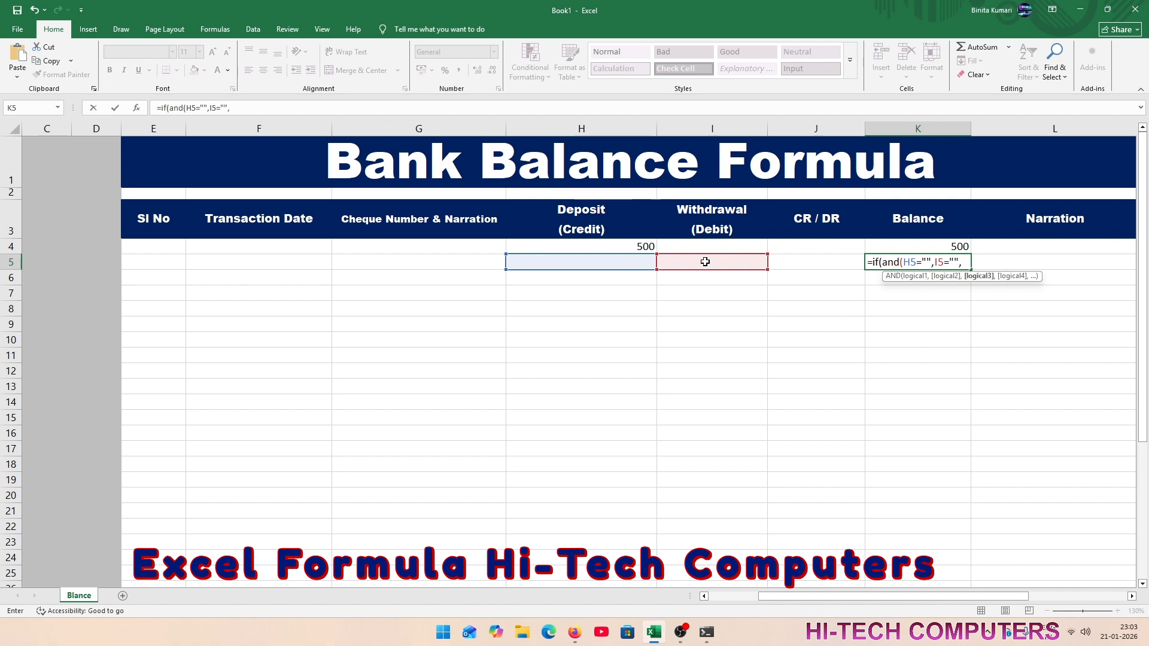
key(BackSpace)
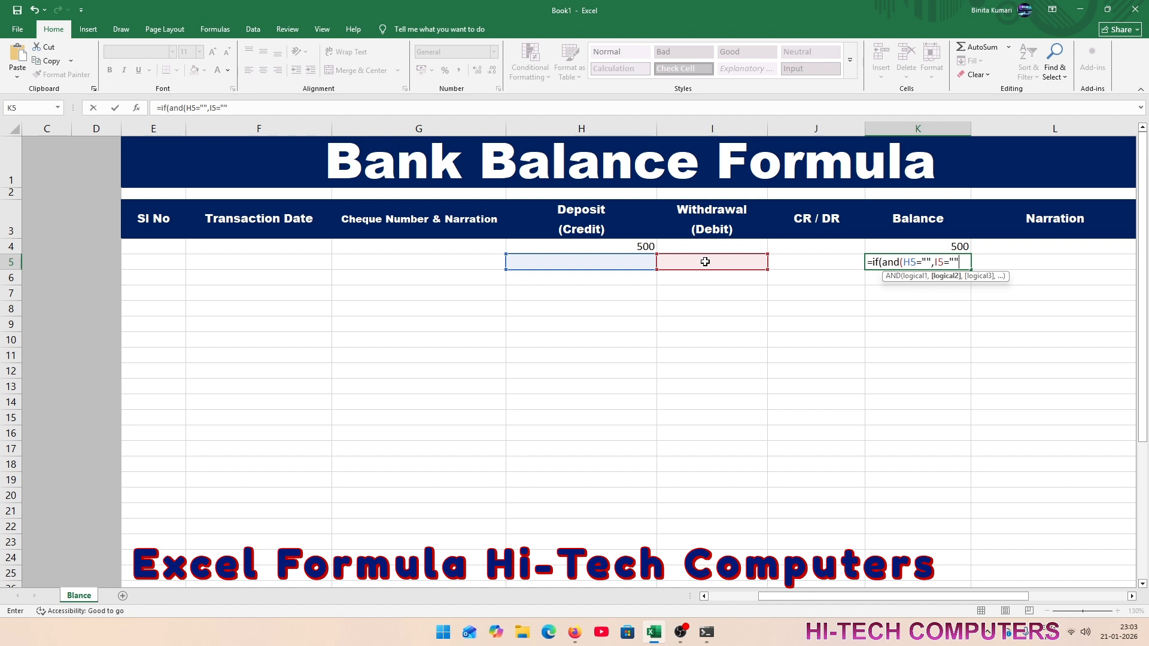
text())
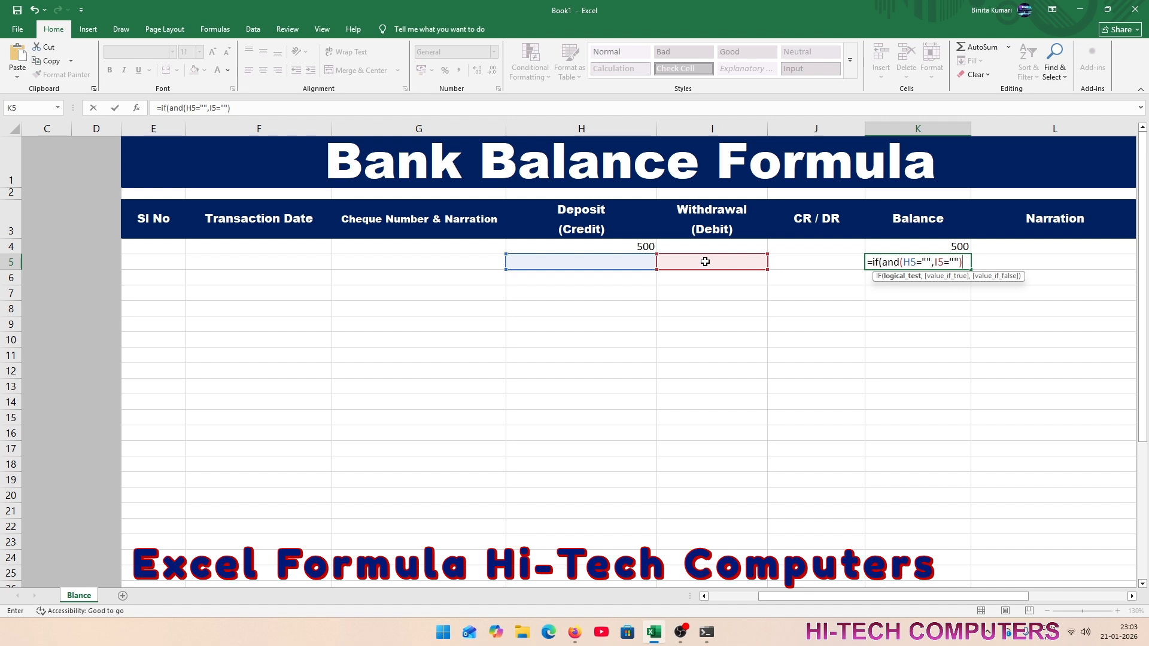
text(,"",)
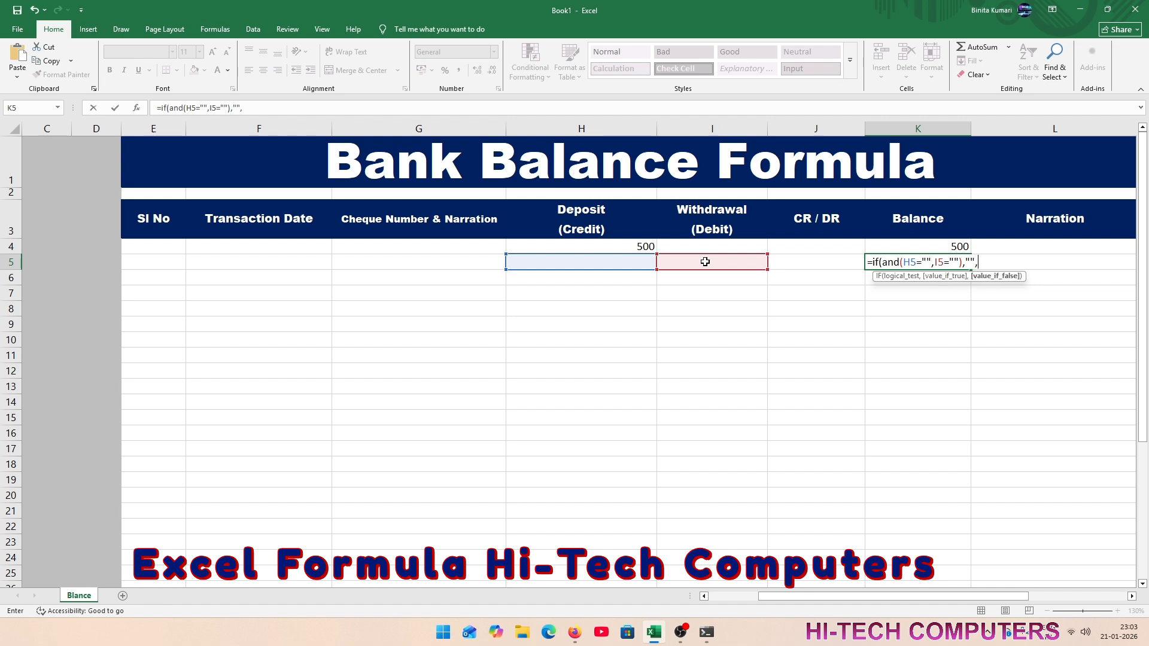
- Complete the IF formula in Balance cell K5 with K4+H5-I5 as the value if false
click(951, 246)
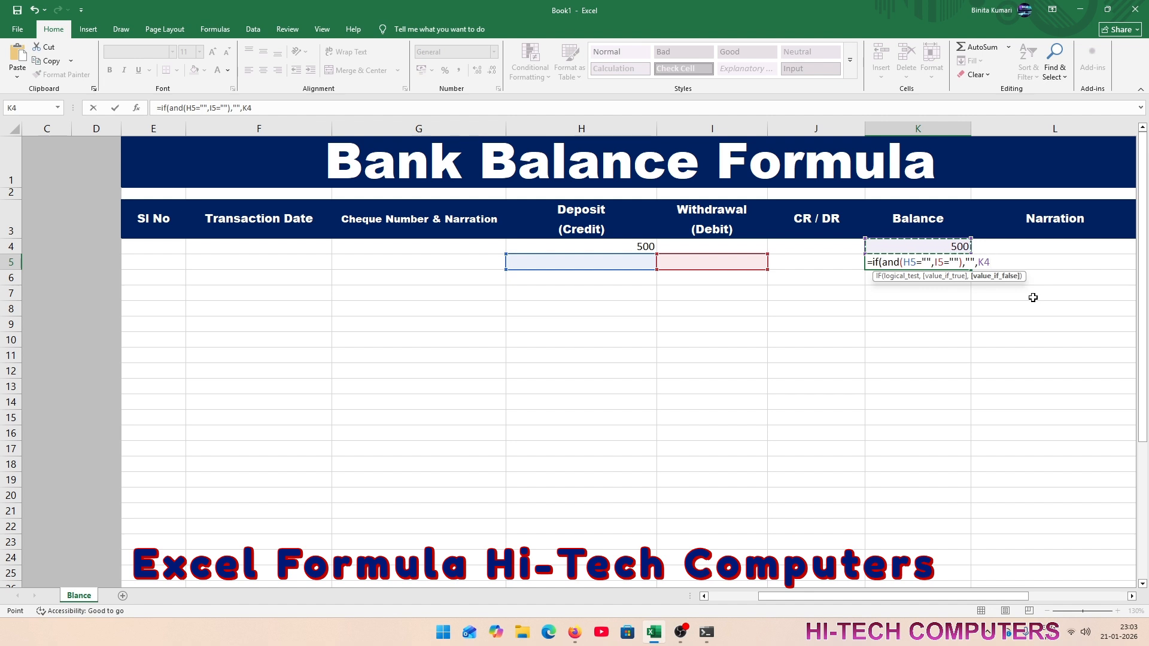
key(Right)
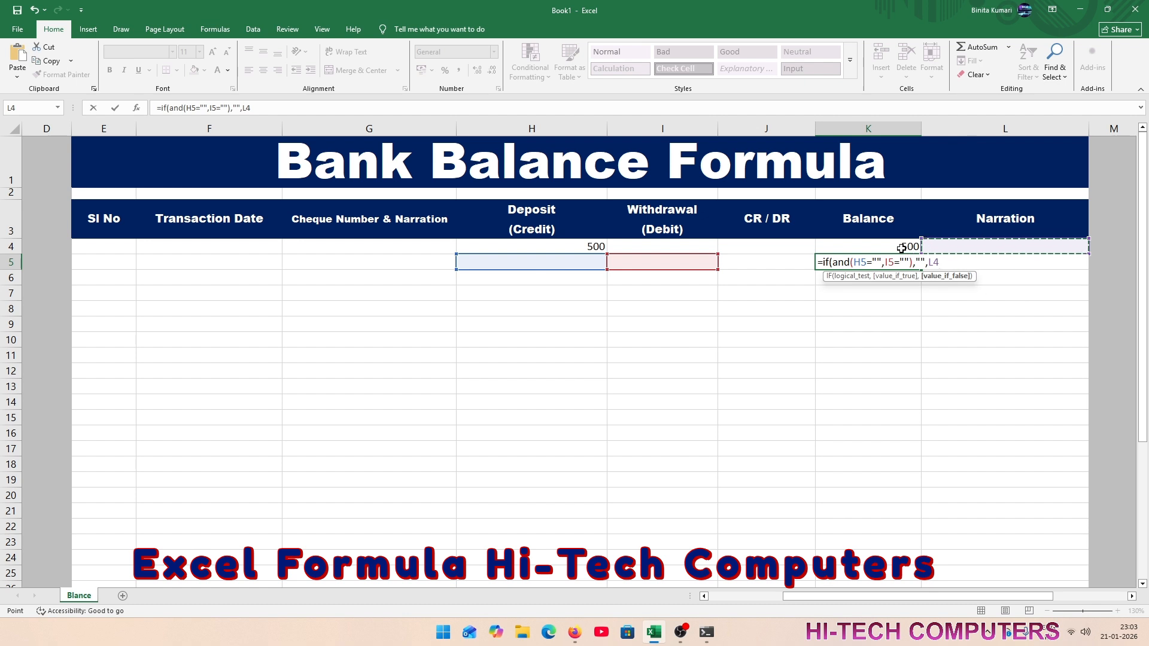
key(Left)
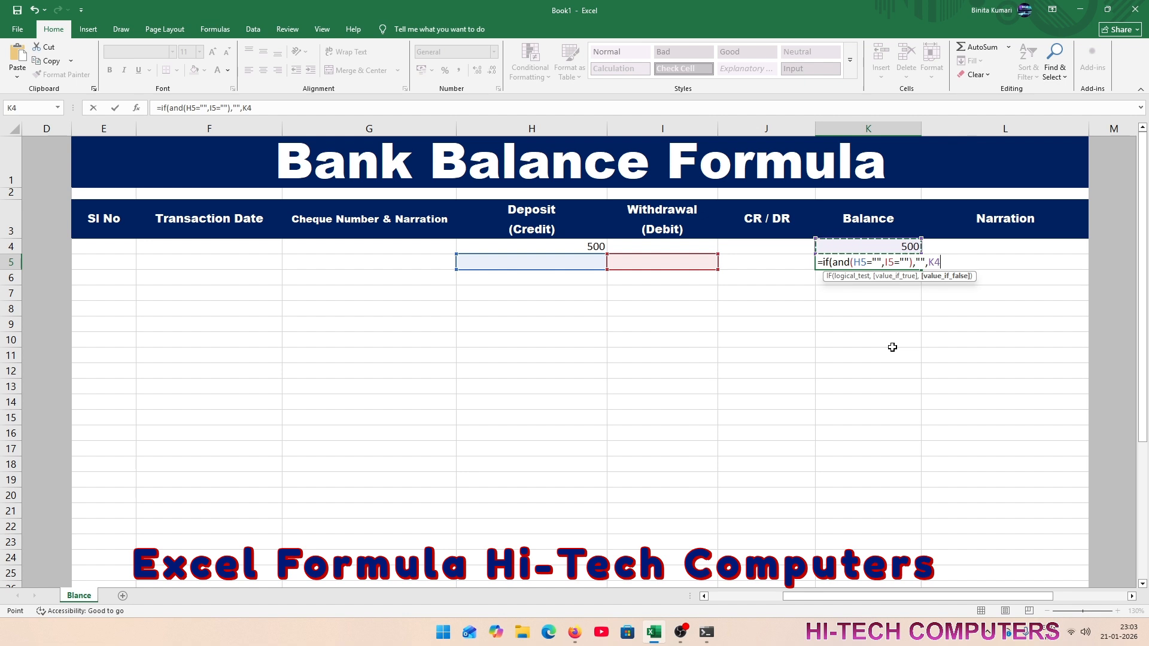
text(+)
click(548, 264)
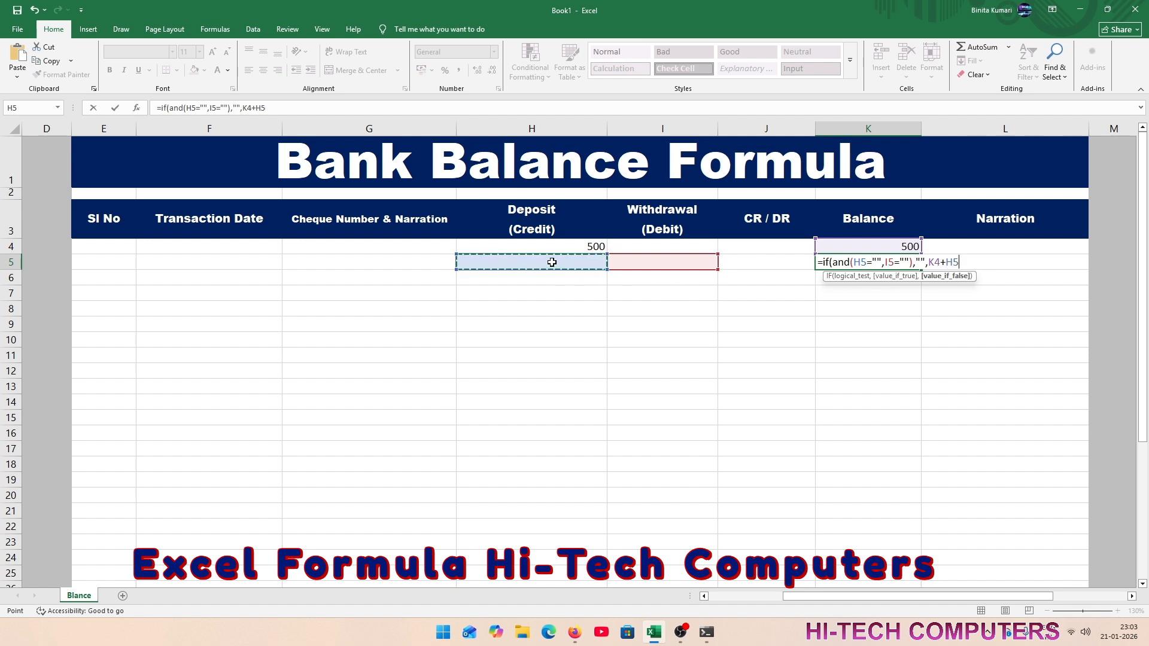
text(-)
click(653, 263)
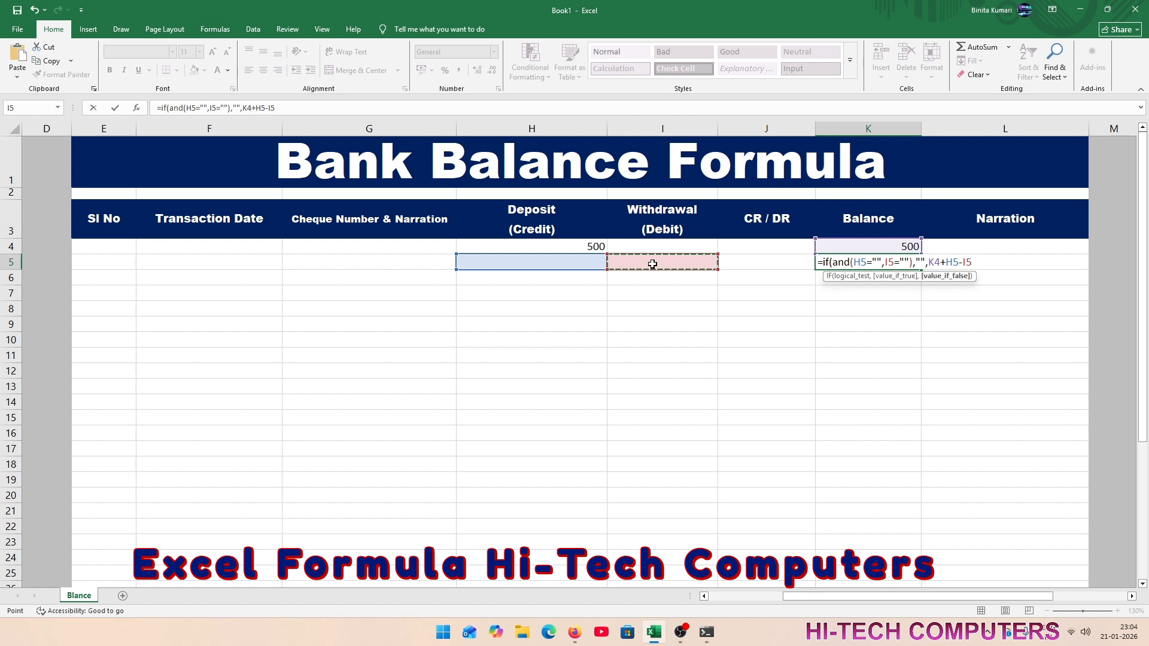
text())
key(Return)
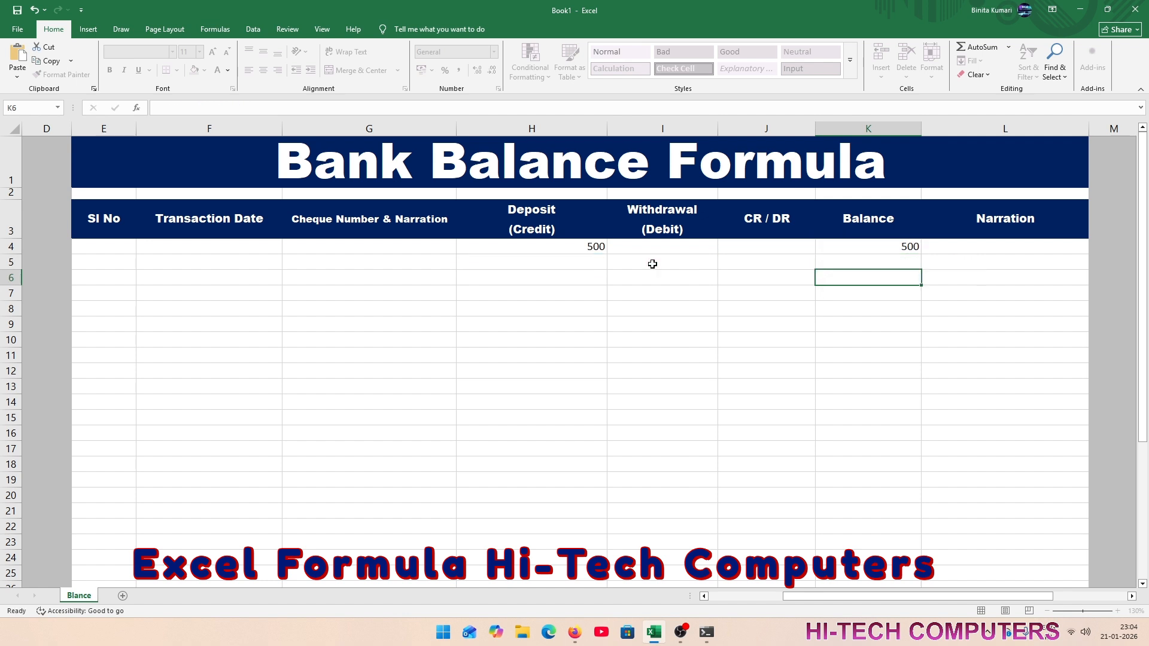
- Fill the balance formula from K5 down the Balance column to K24
click(863, 260)
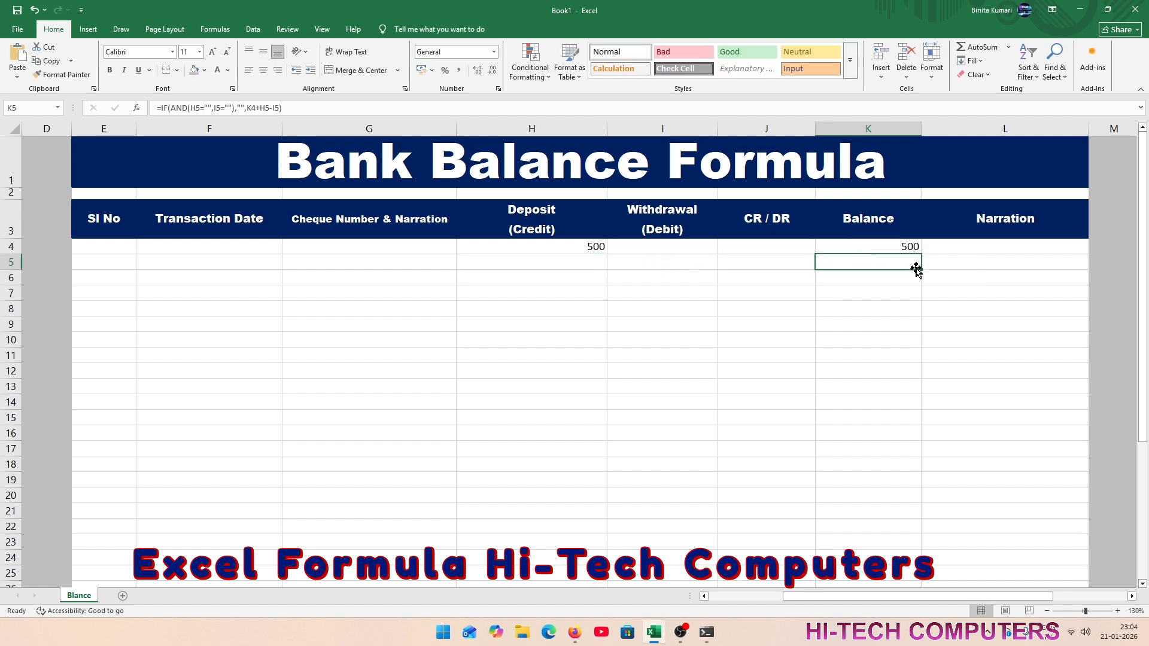
drag(922, 270, 900, 498)
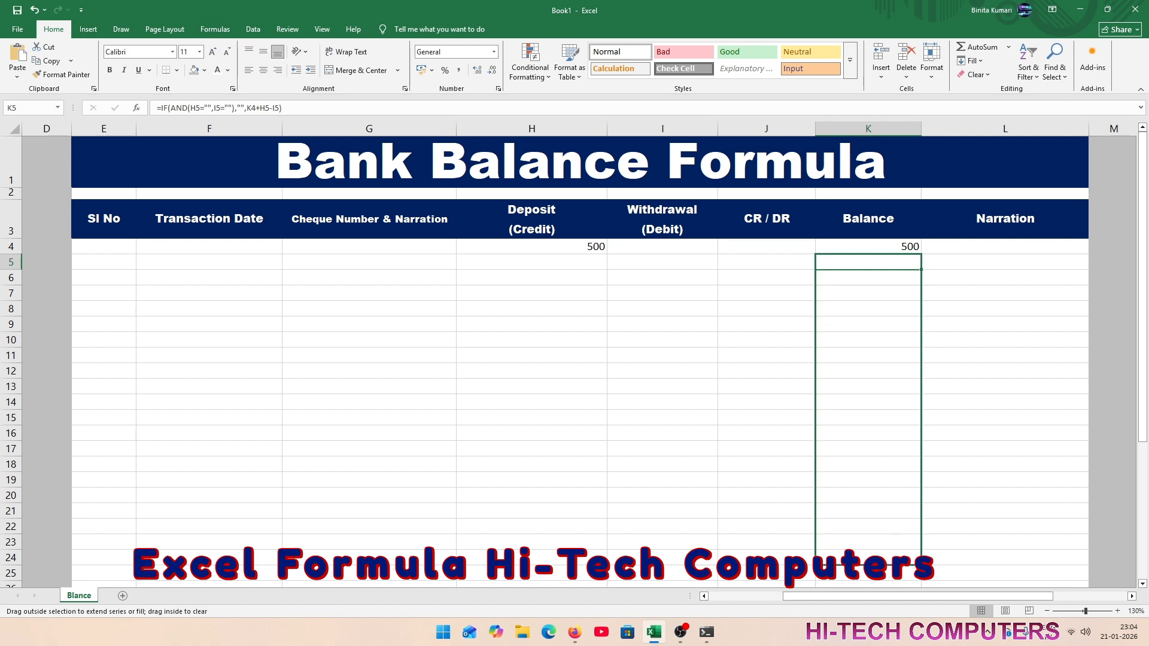
drag(902, 564, 902, 564)
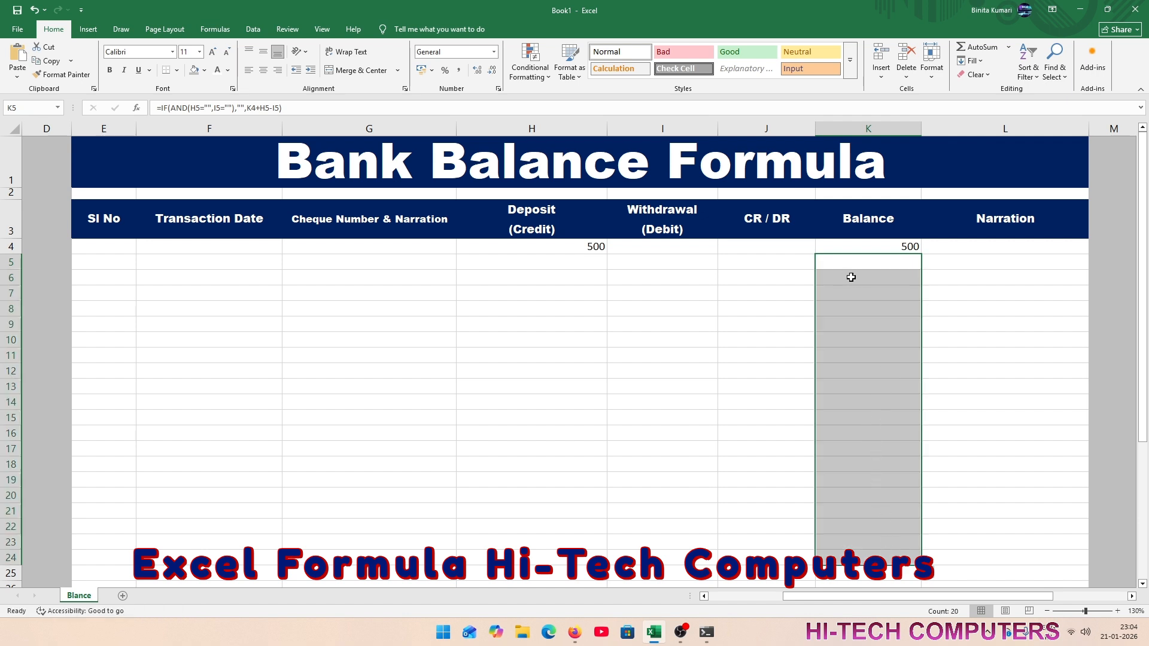
- Test the running balance by entering a deposit of 500 in H5 and a withdrawal of 600 in I6
click(586, 249)
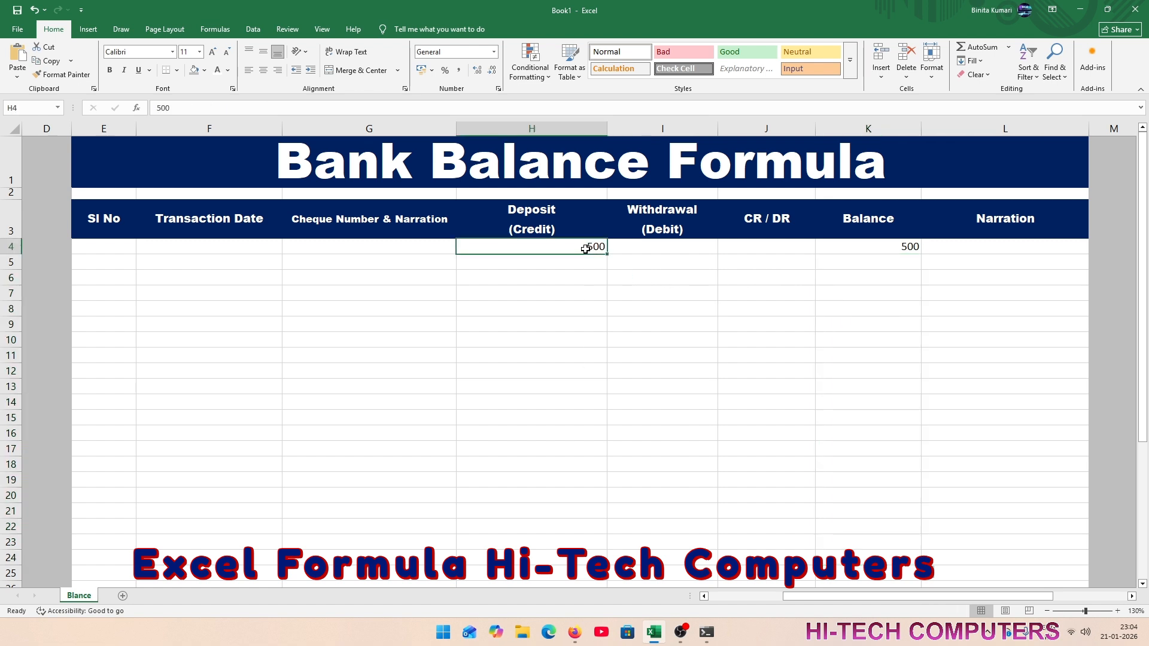
click(587, 261)
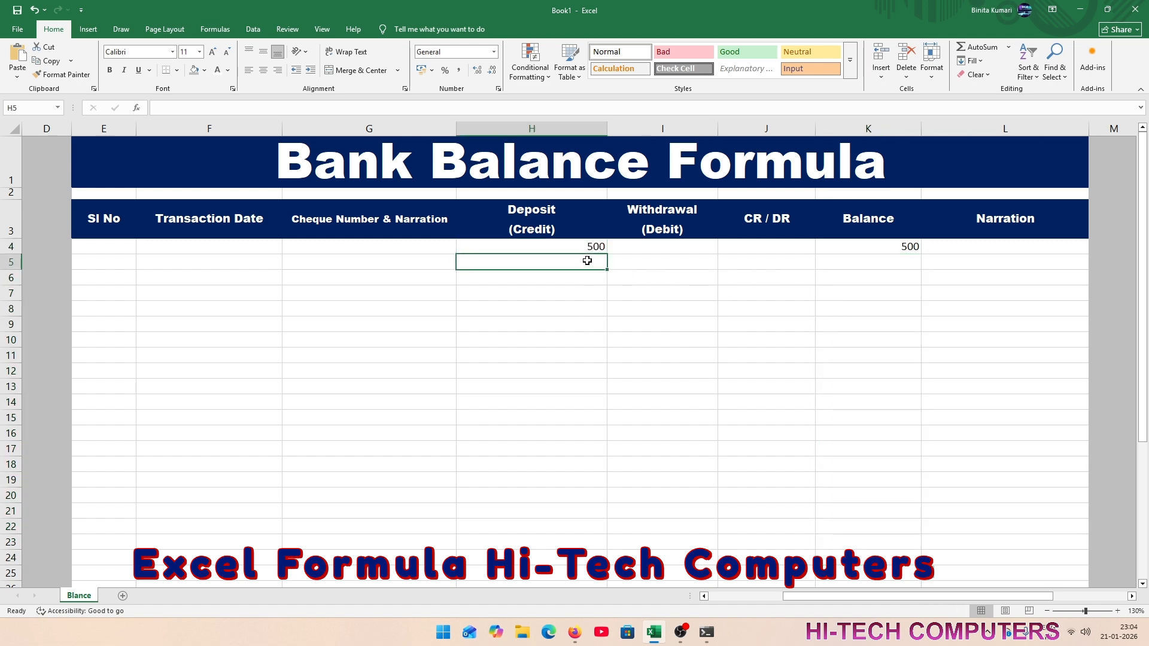
text(500)
key(Return)
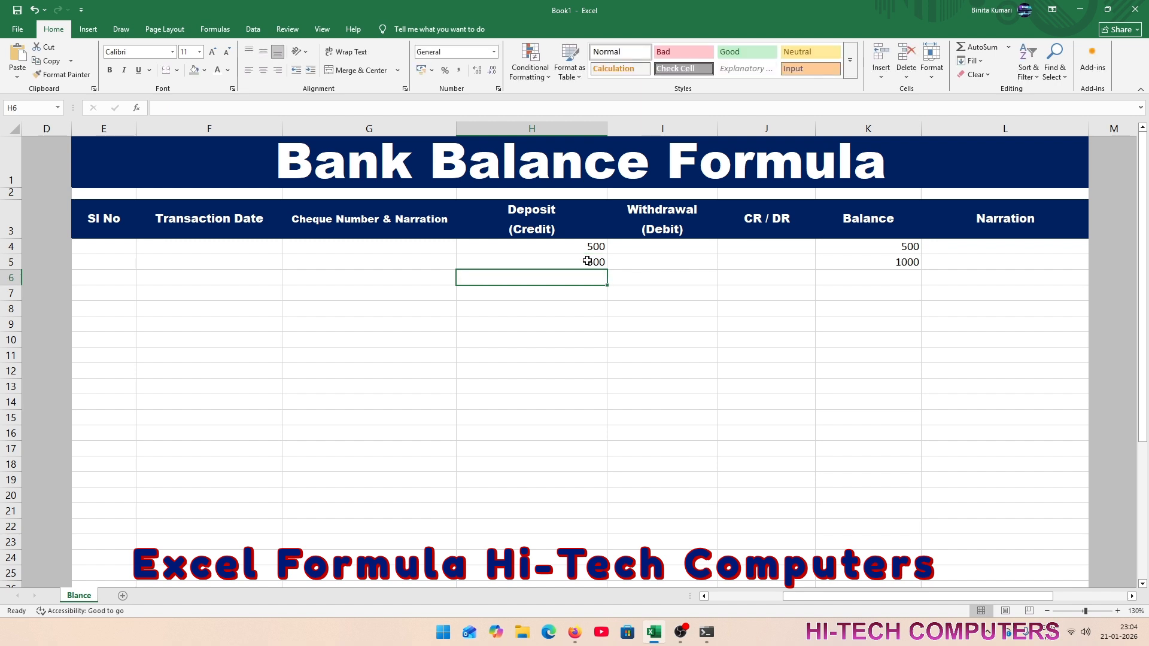
key(Right)
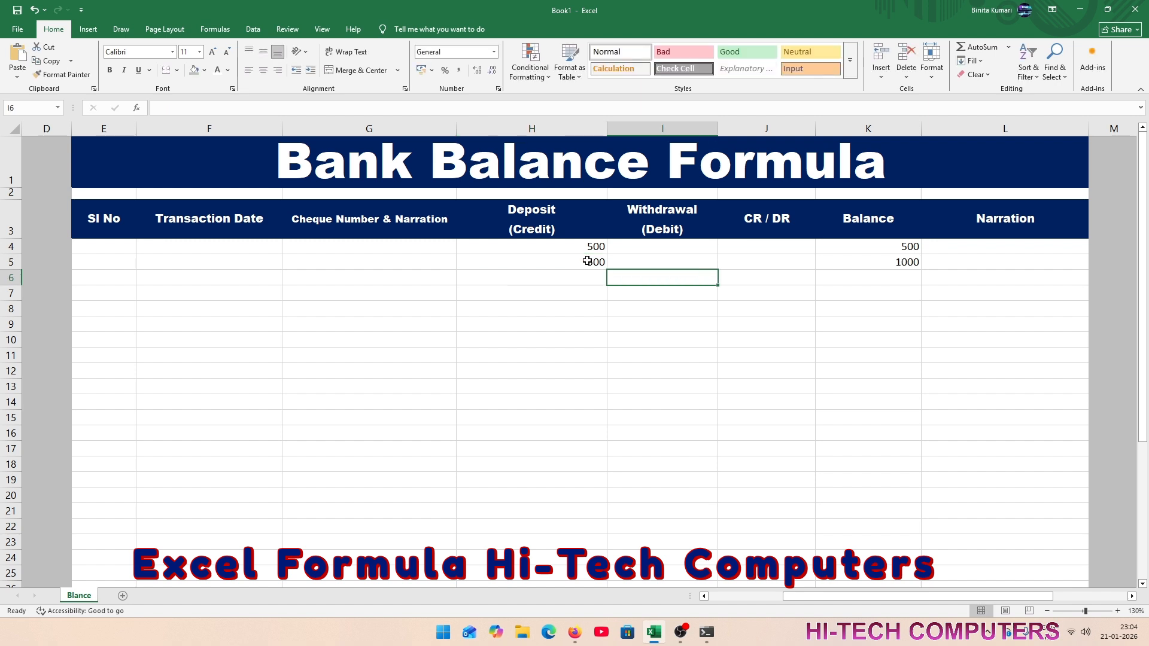
text(600)
key(Return)
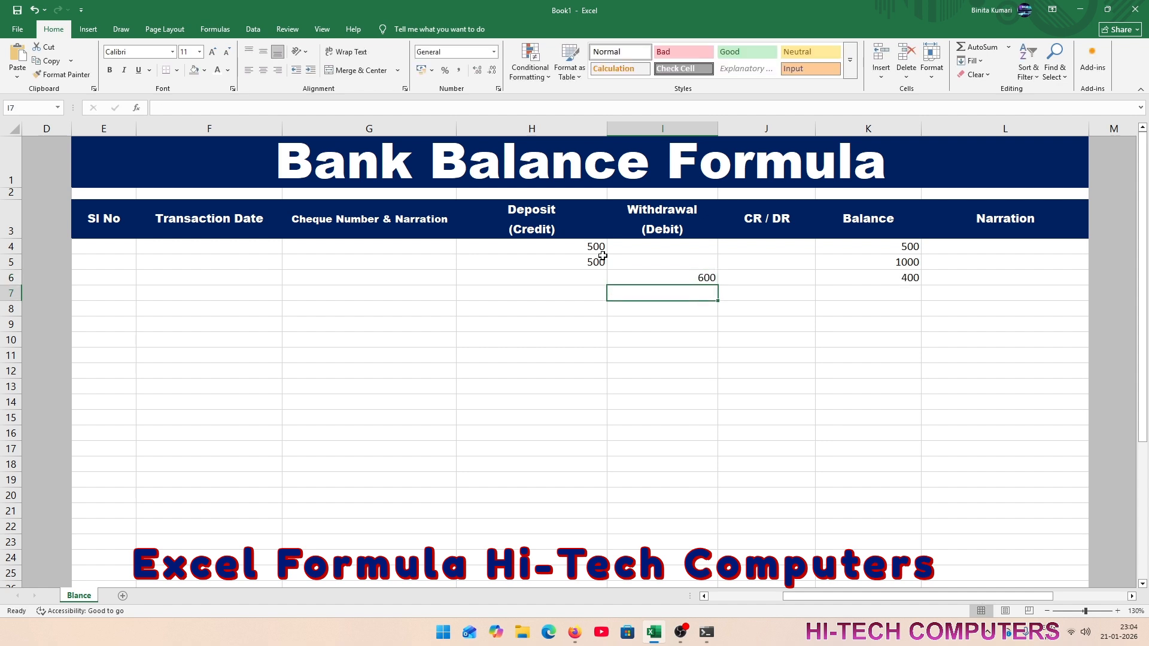
- Clear the sample deposit and withdrawal amounts from H4:I6
drag(598, 246, 668, 274)
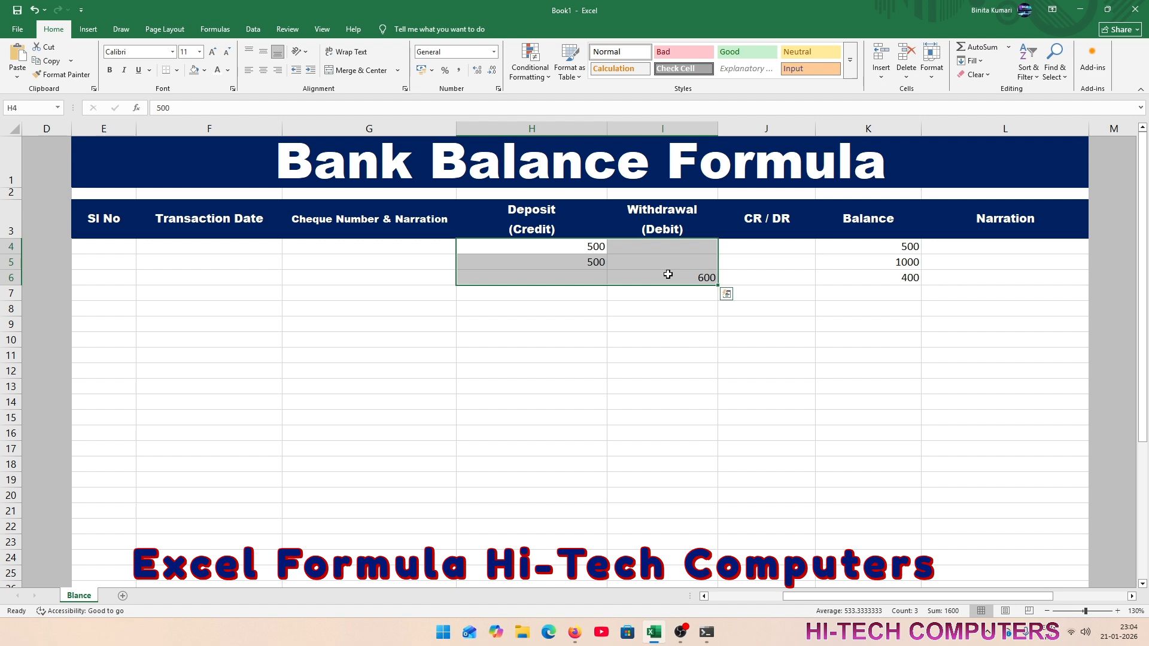
key(Delete)
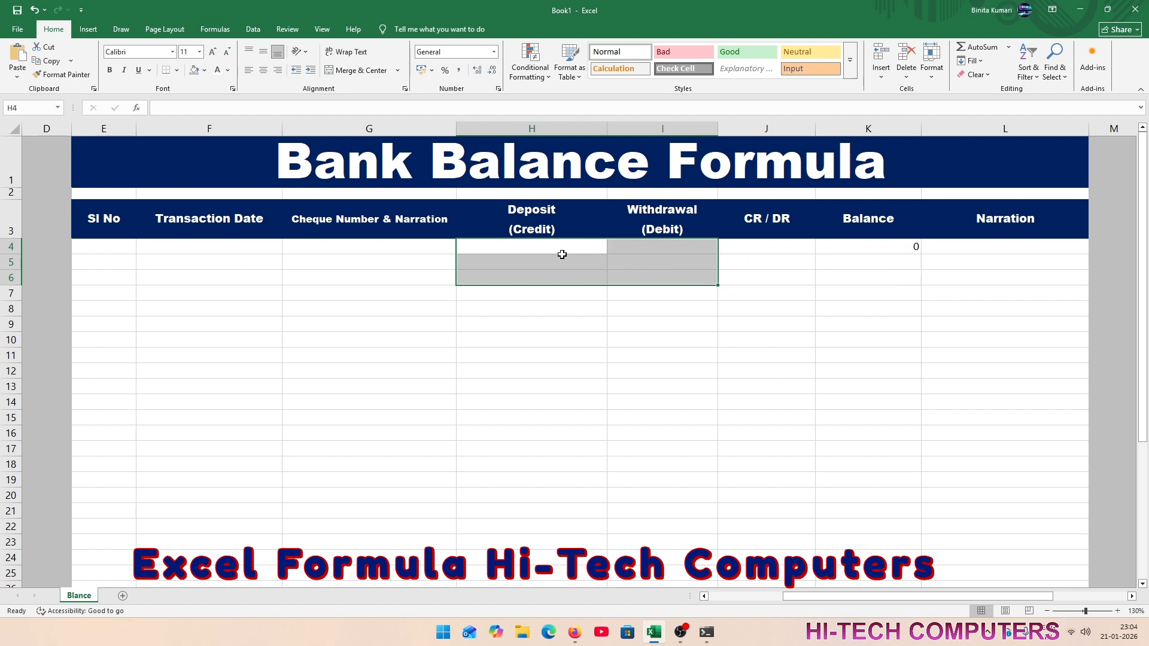
click(314, 246)
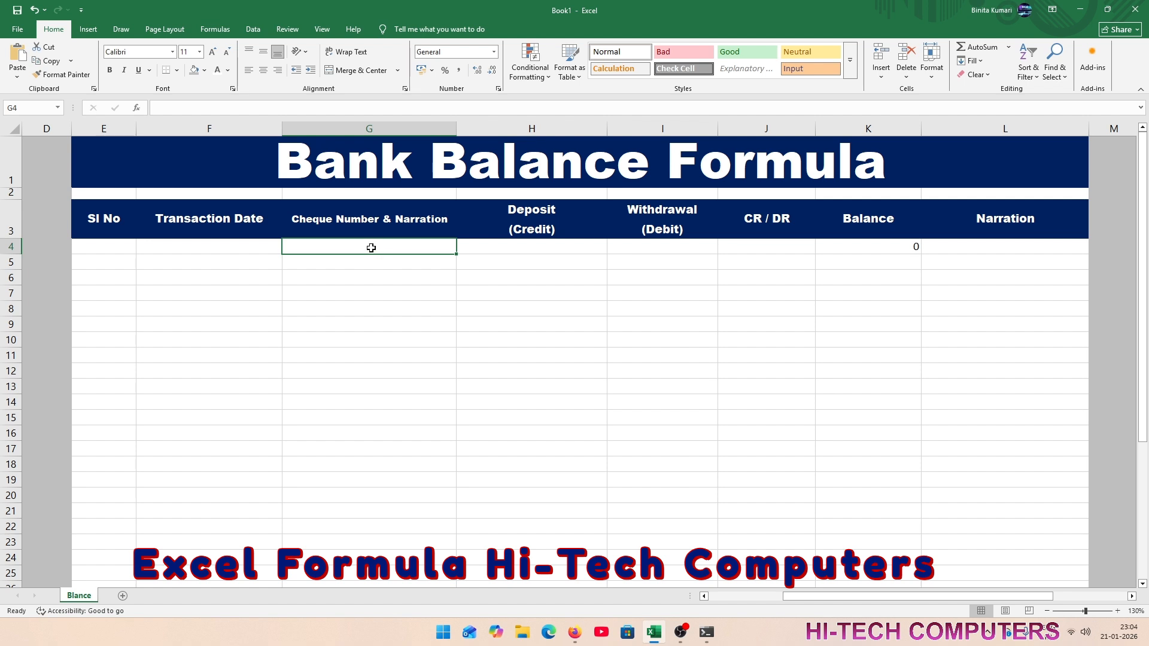
- Start an IF formula in Transaction Date cell F4 that tests G4<>"" and opens a nested IF as its value if true
click(232, 248)
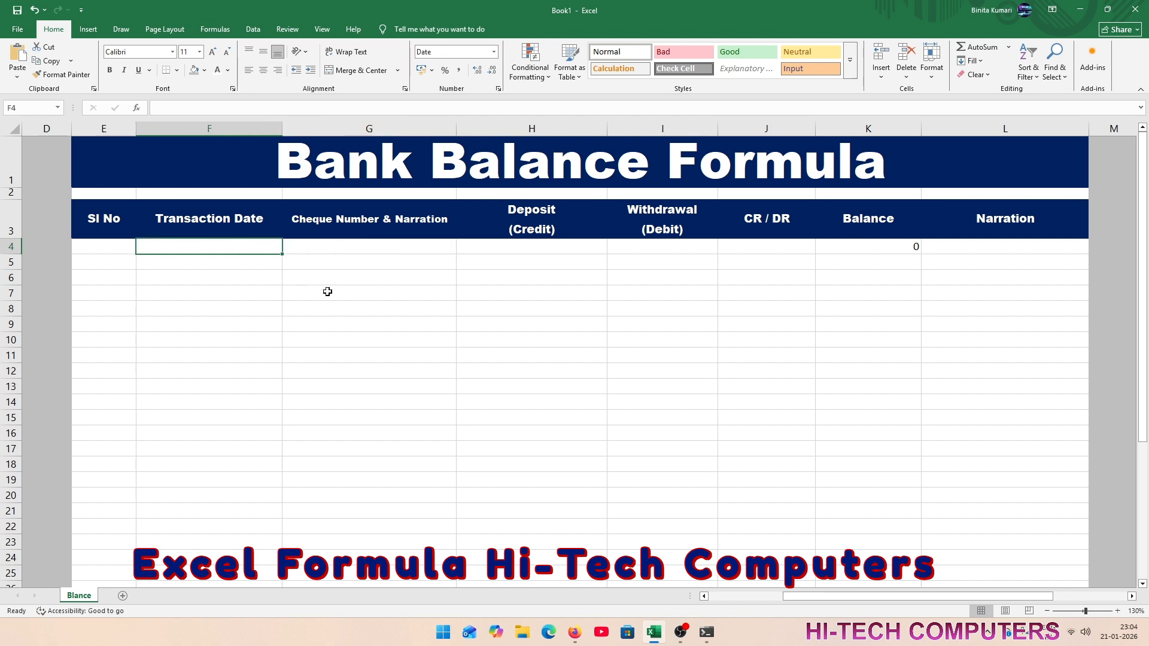
text(=)
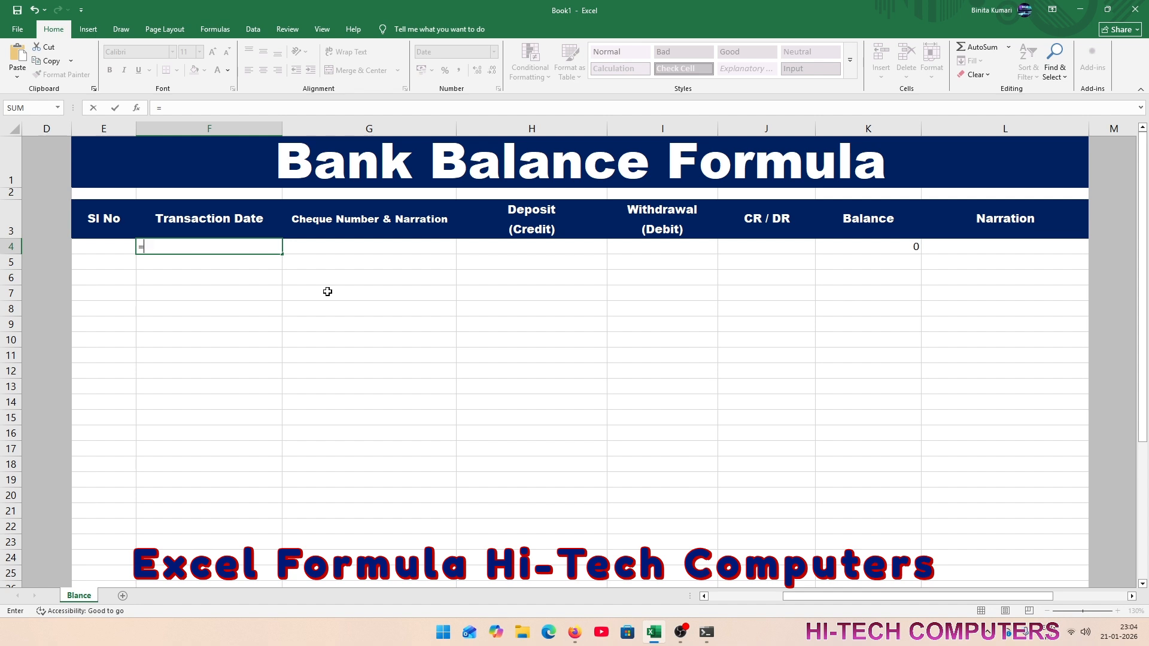
text(if)
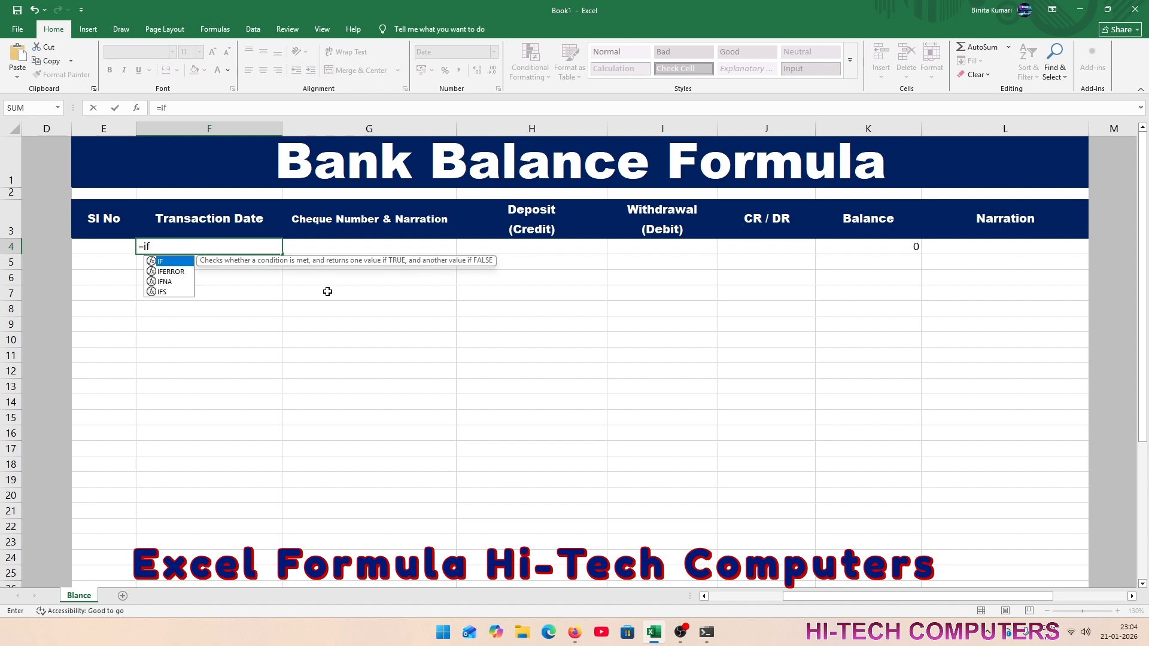
text(()
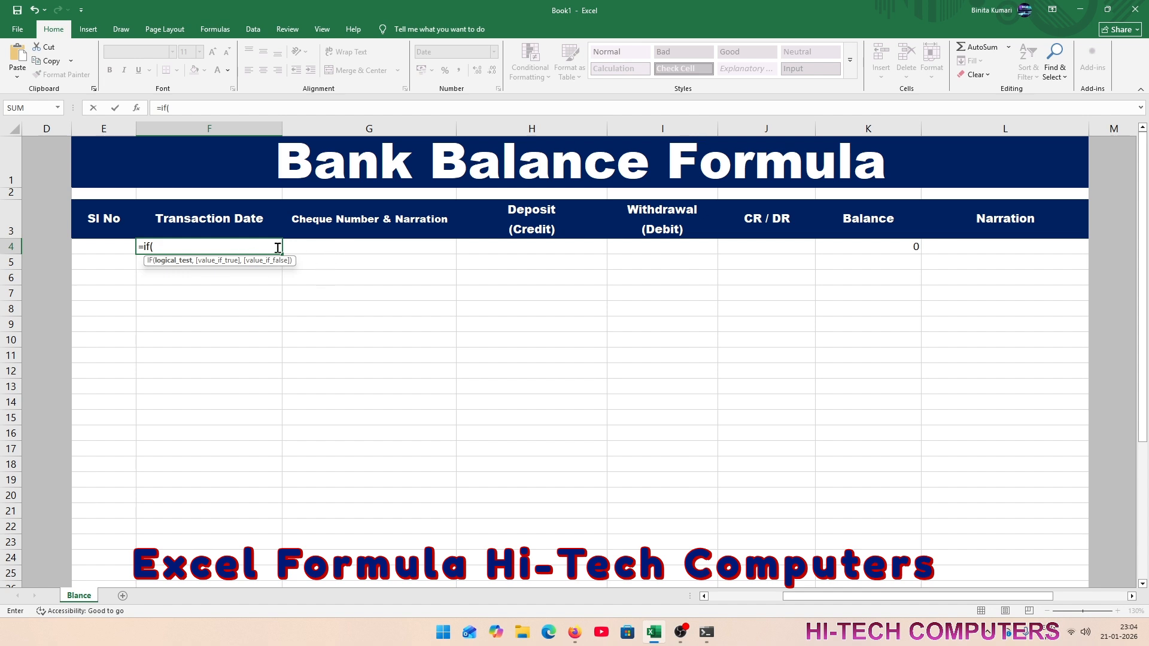
click(337, 247)
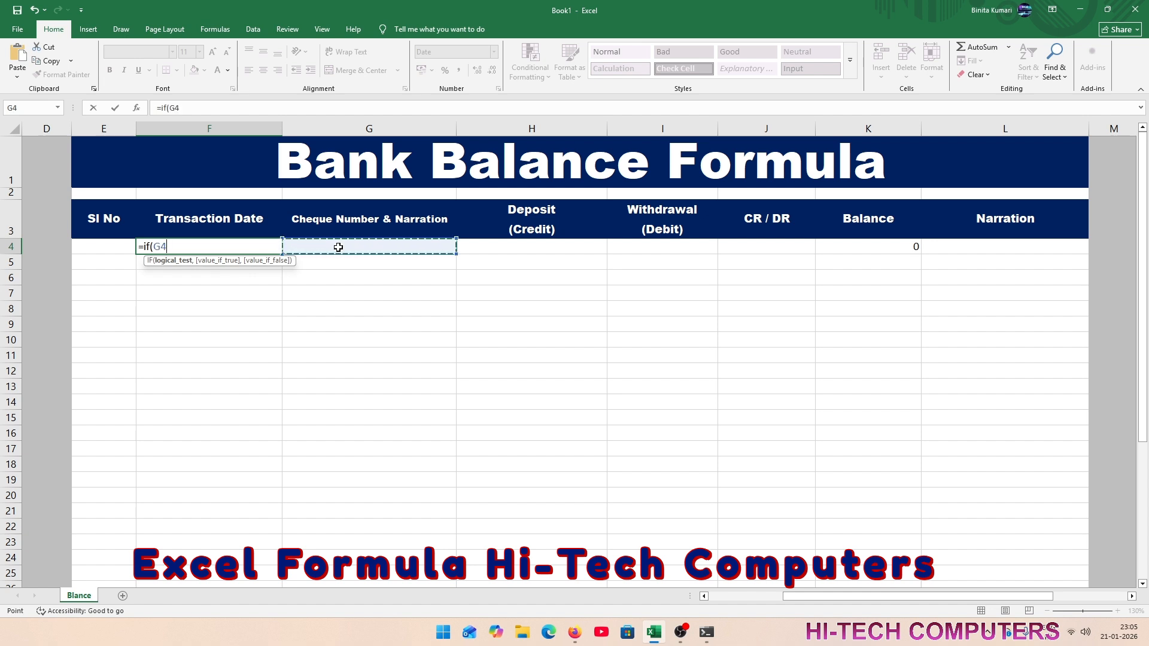
text(<>)
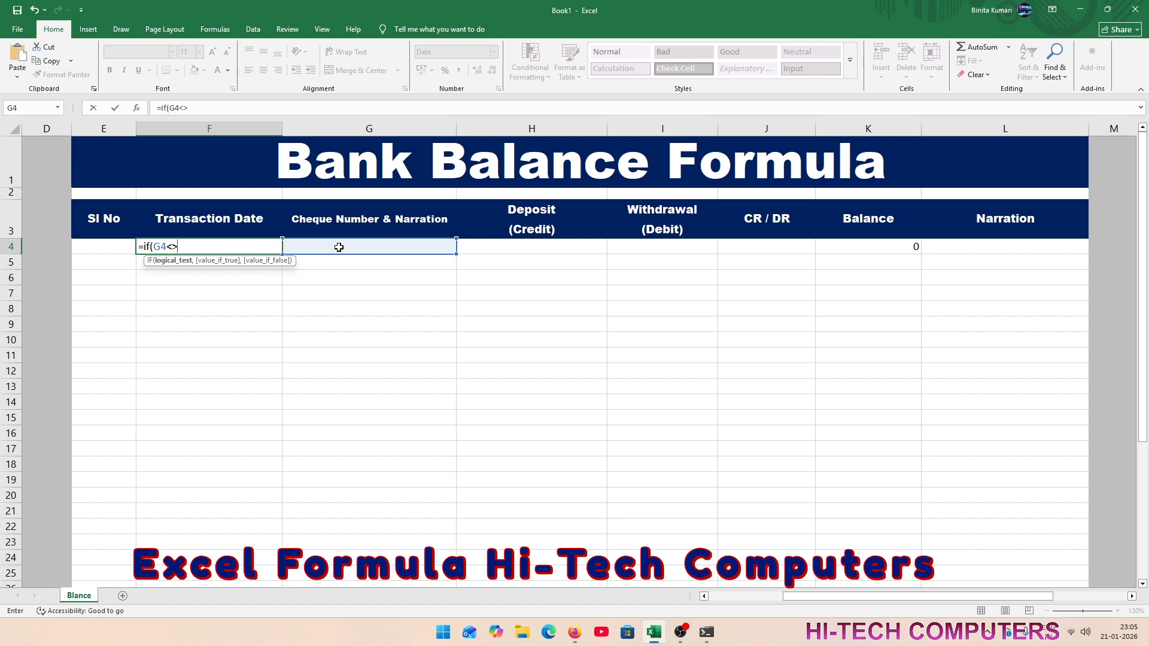
text("",if)
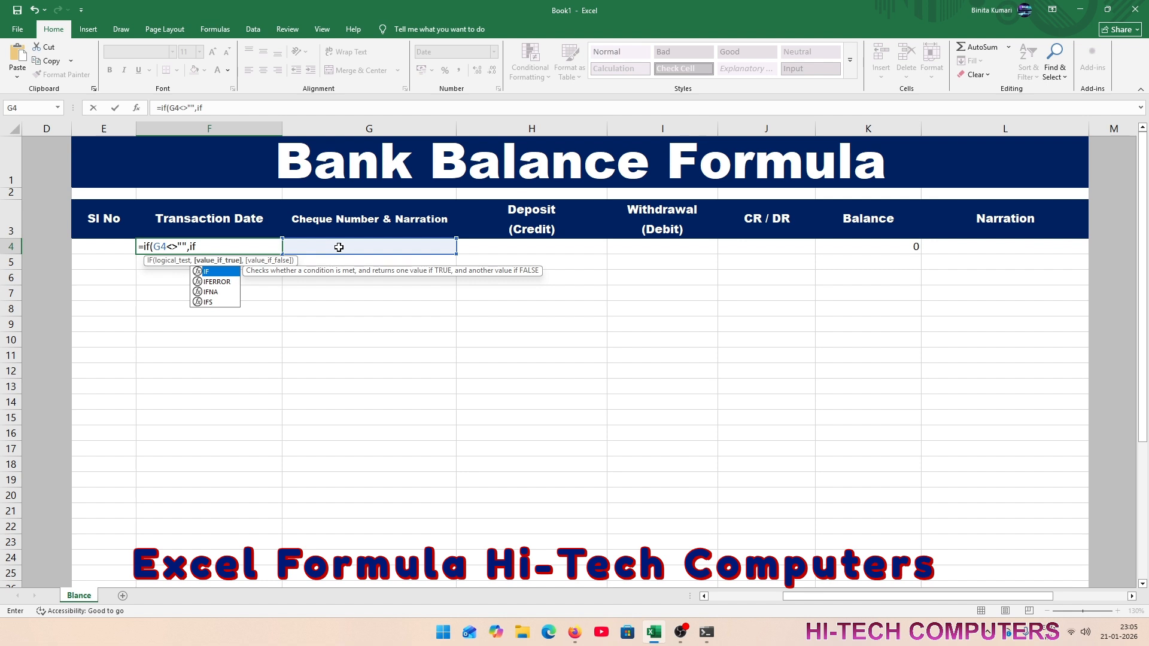
text(()
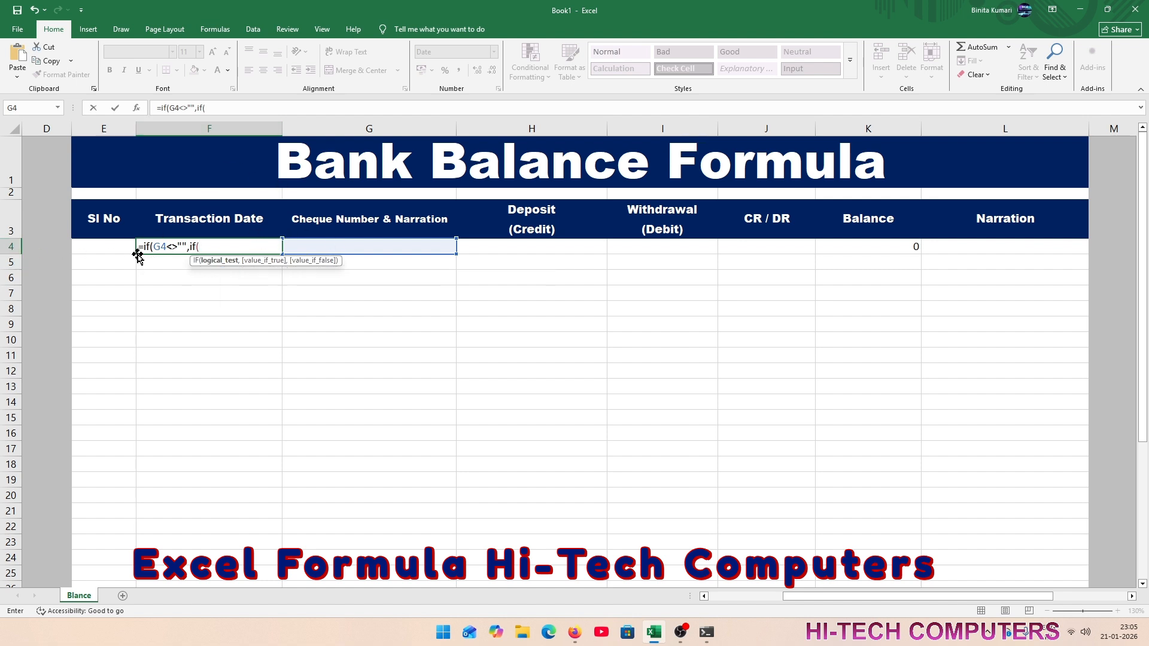
- Complete the F4 formula with nested test F4<>"", results F4 and NOW(), and an empty string as the outer value if false
text(f)
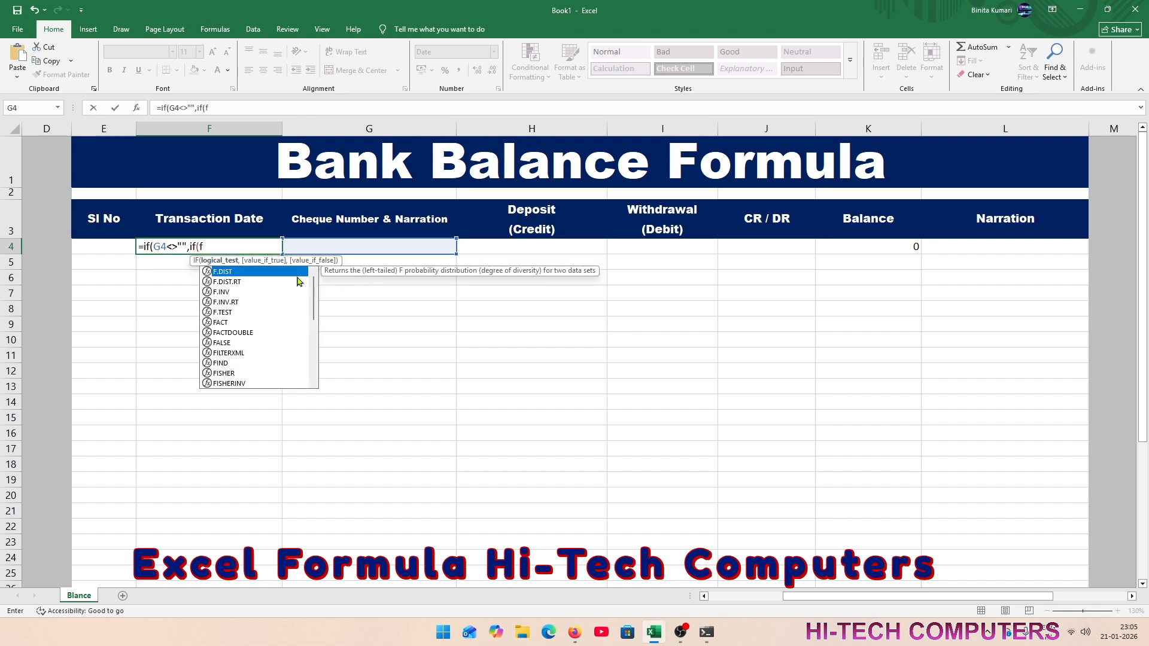
text(4)
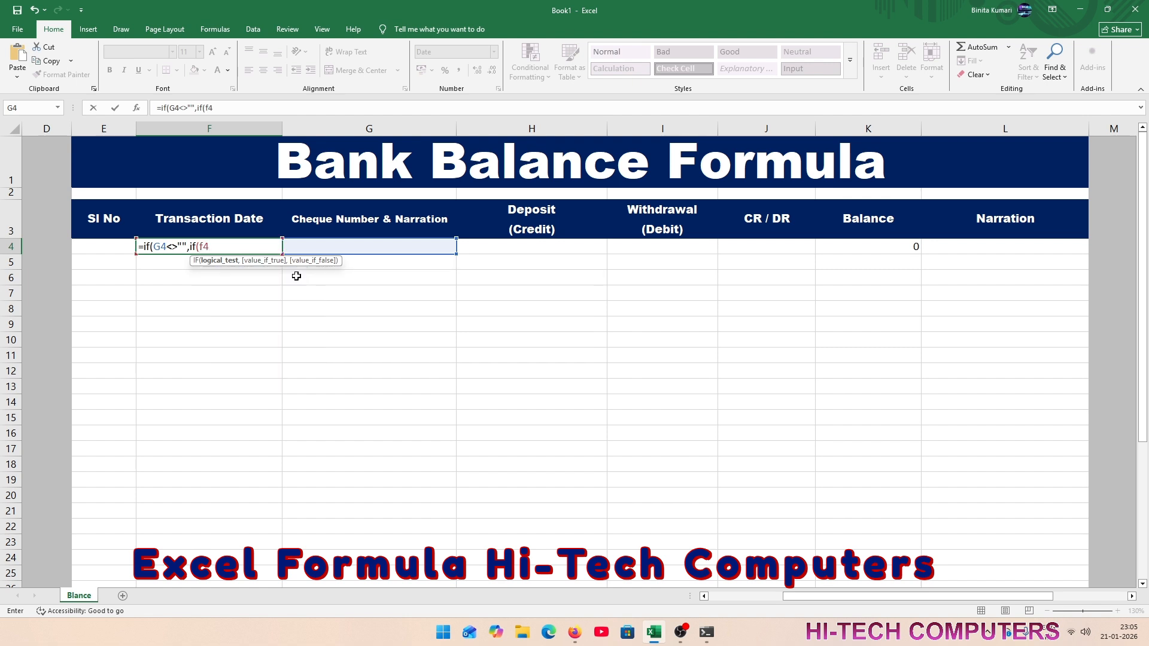
text(<>"",)
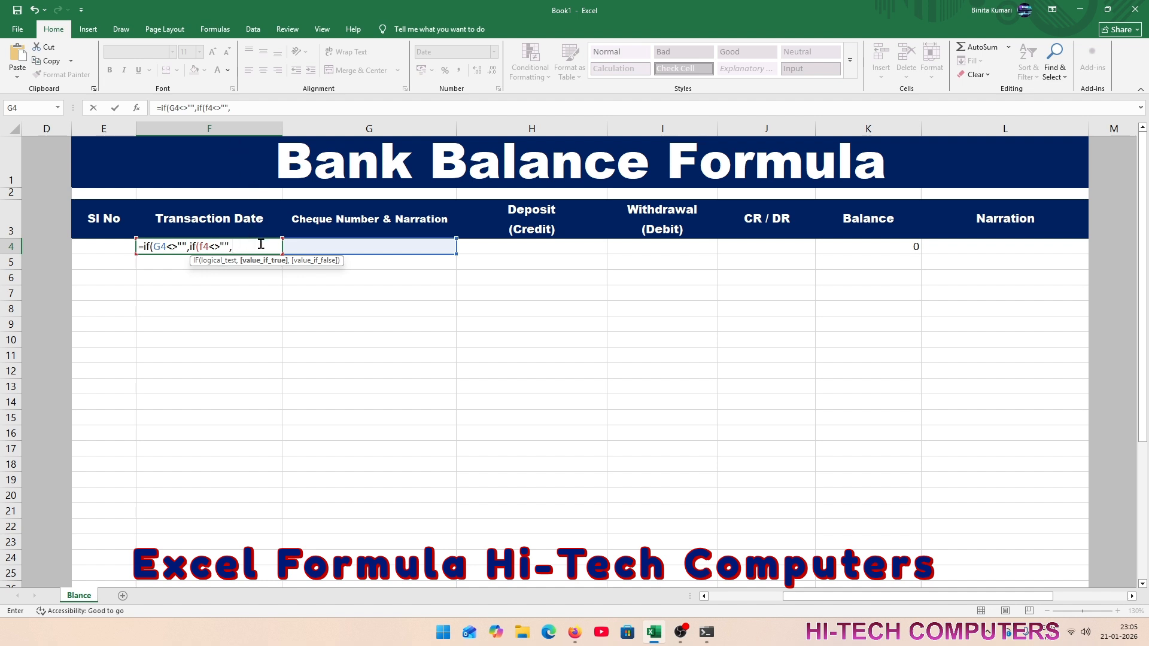
text(f4,now)
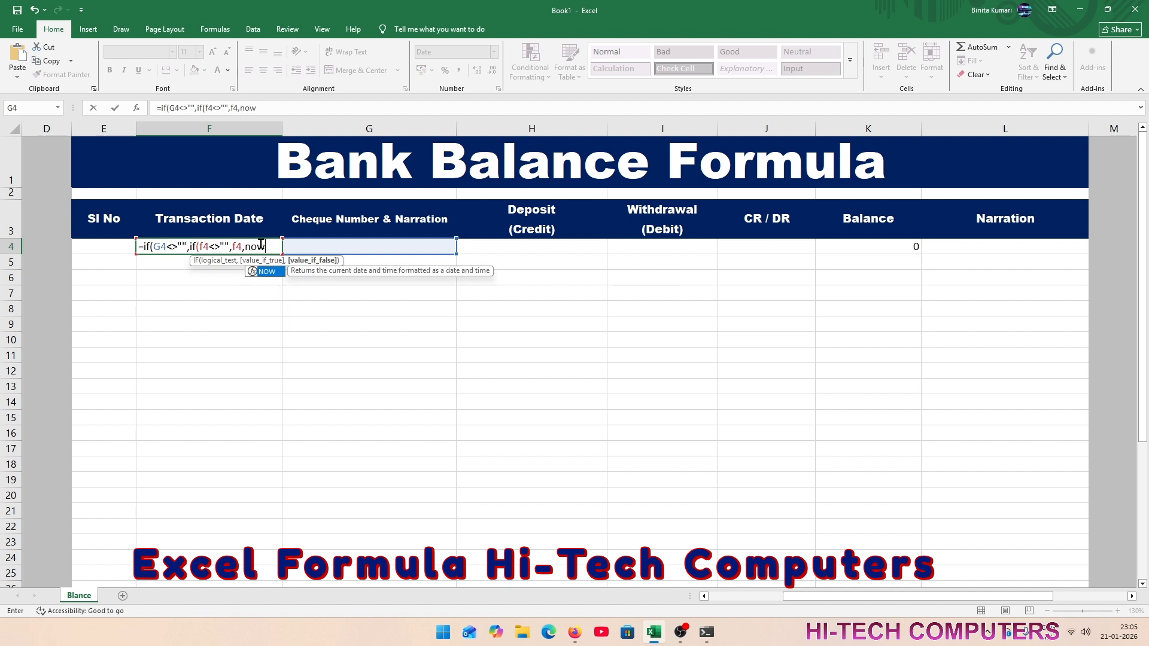
text(())
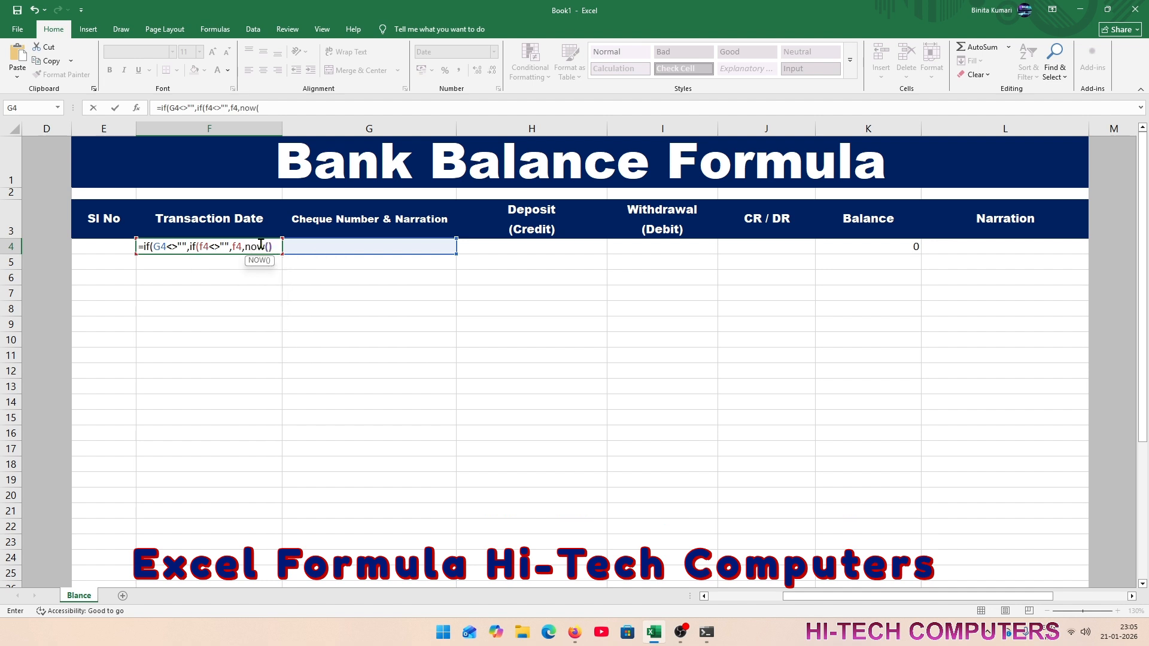
text())
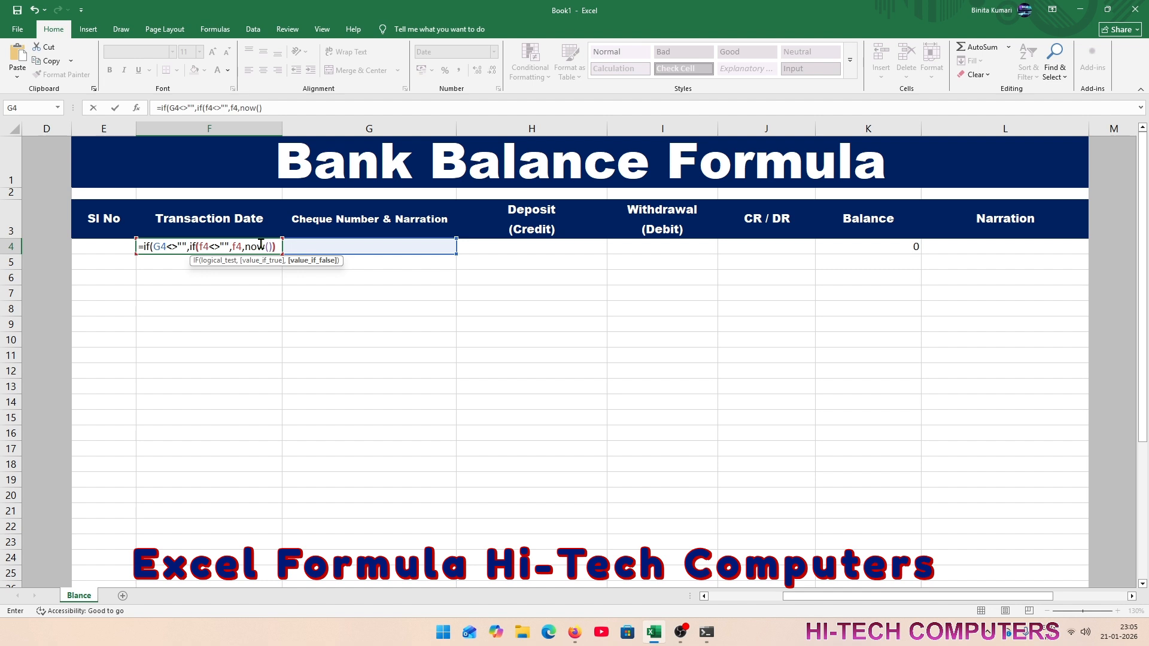
text(,)
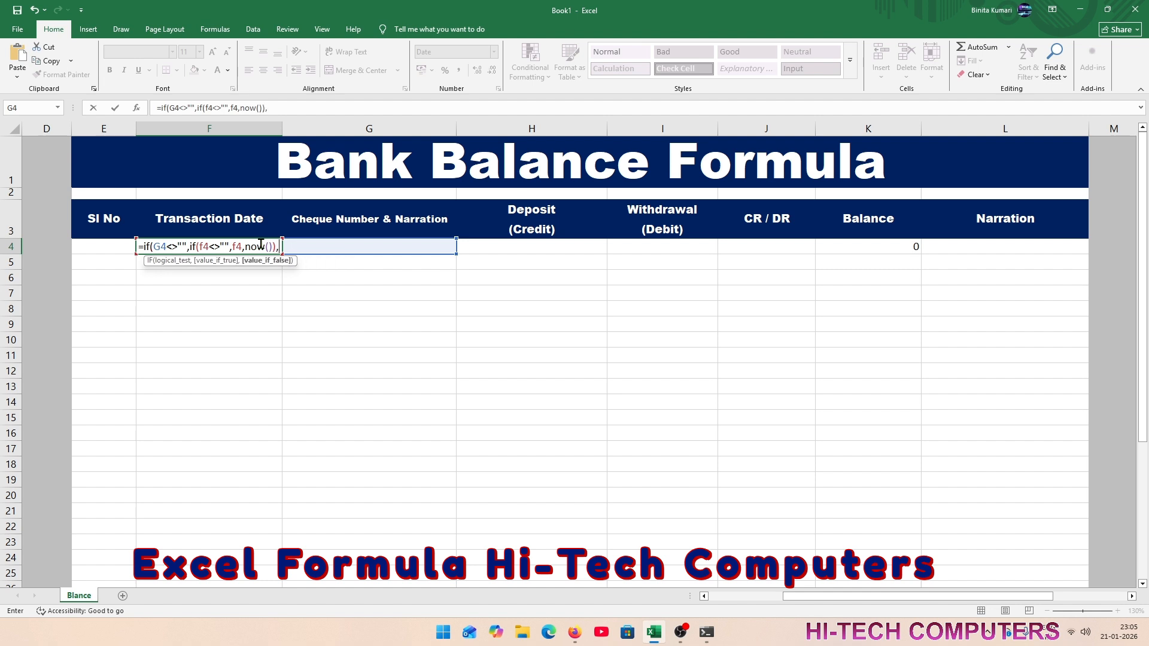
text("")
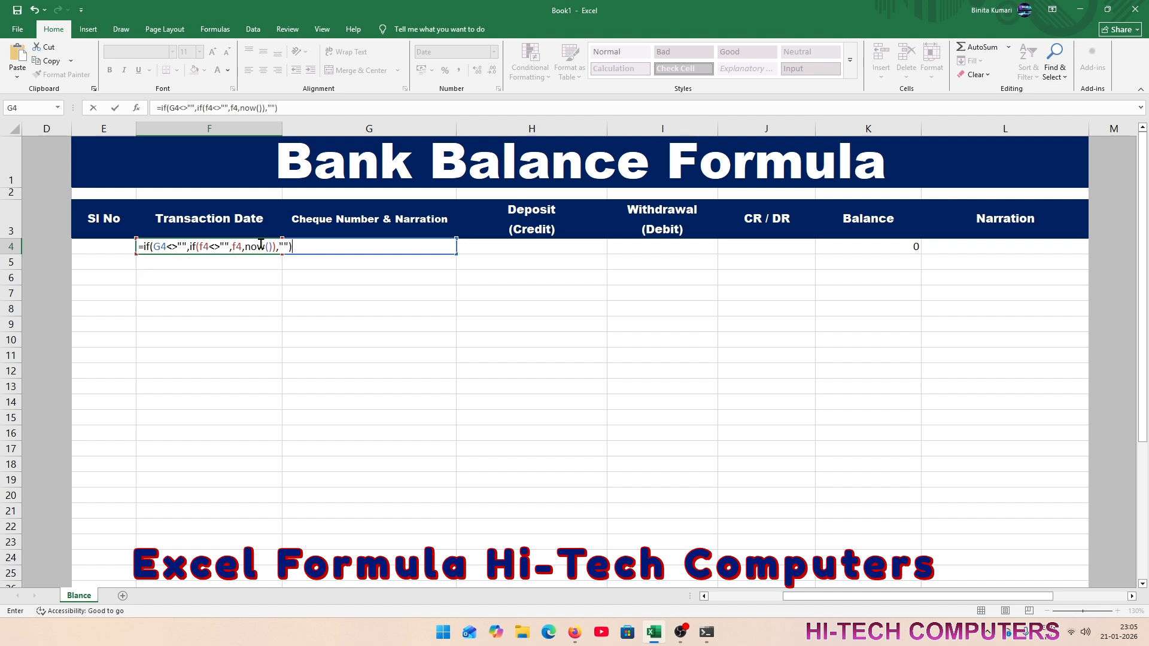
key(ctrl+Return)
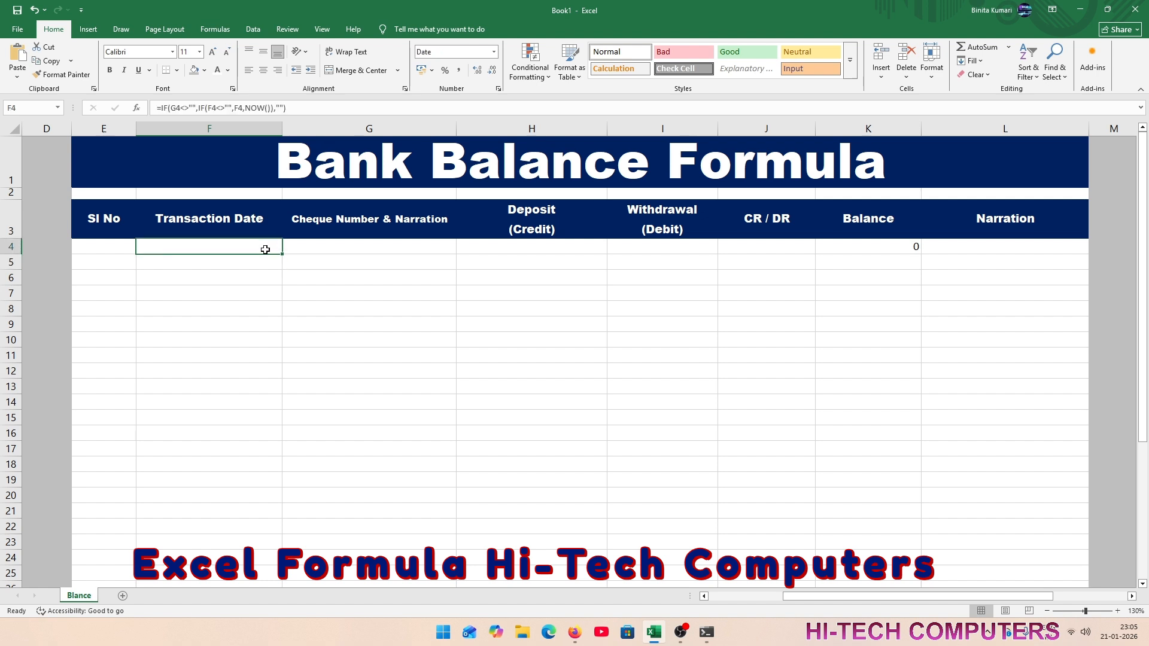
- Enter the narration "cash" in G4 to test the automatic transaction date
click(349, 245)
text(cas)
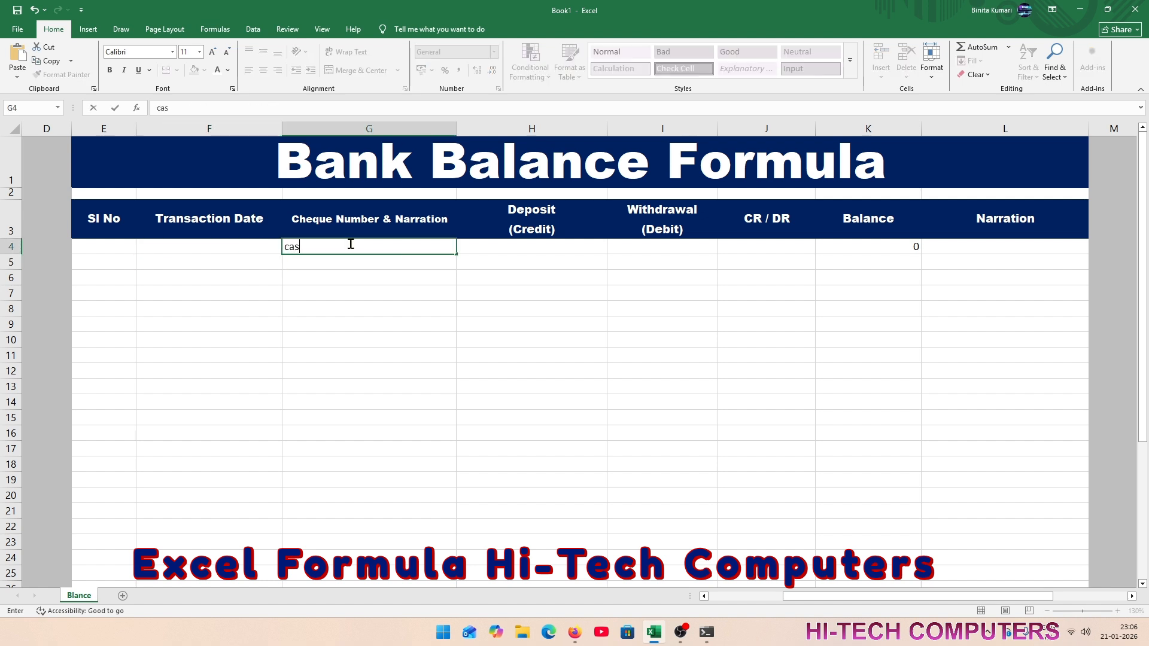
text(h)
key(Return)
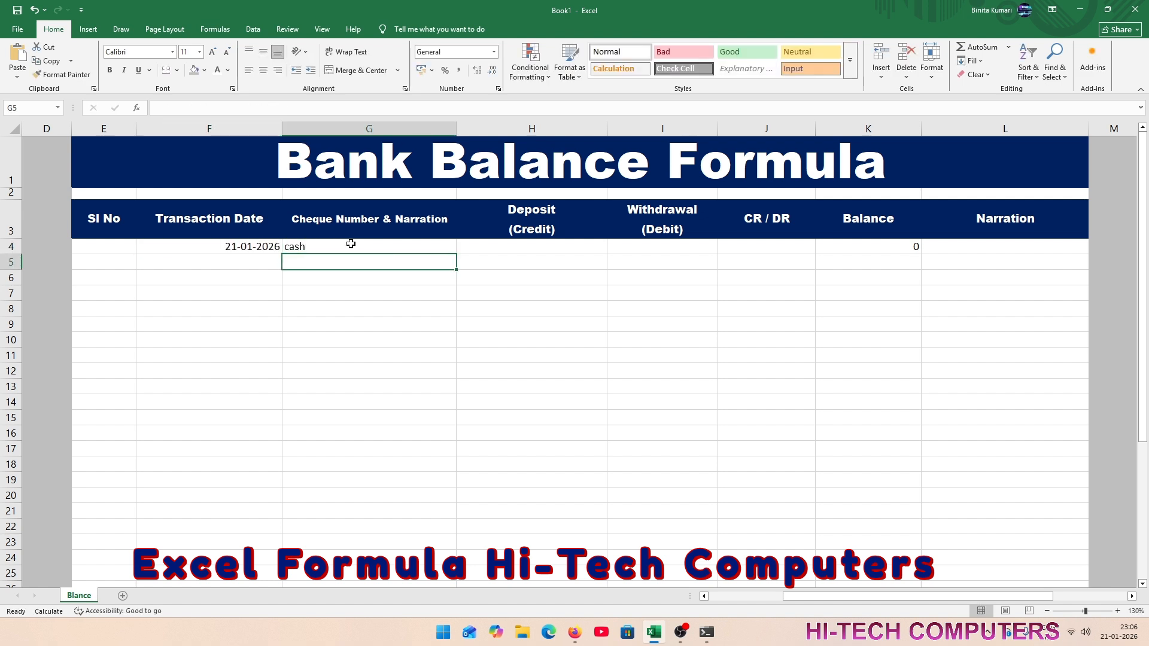
- Try the General and Long Date number formats on Transaction Date cell F4, ending with Short Date
click(247, 247)
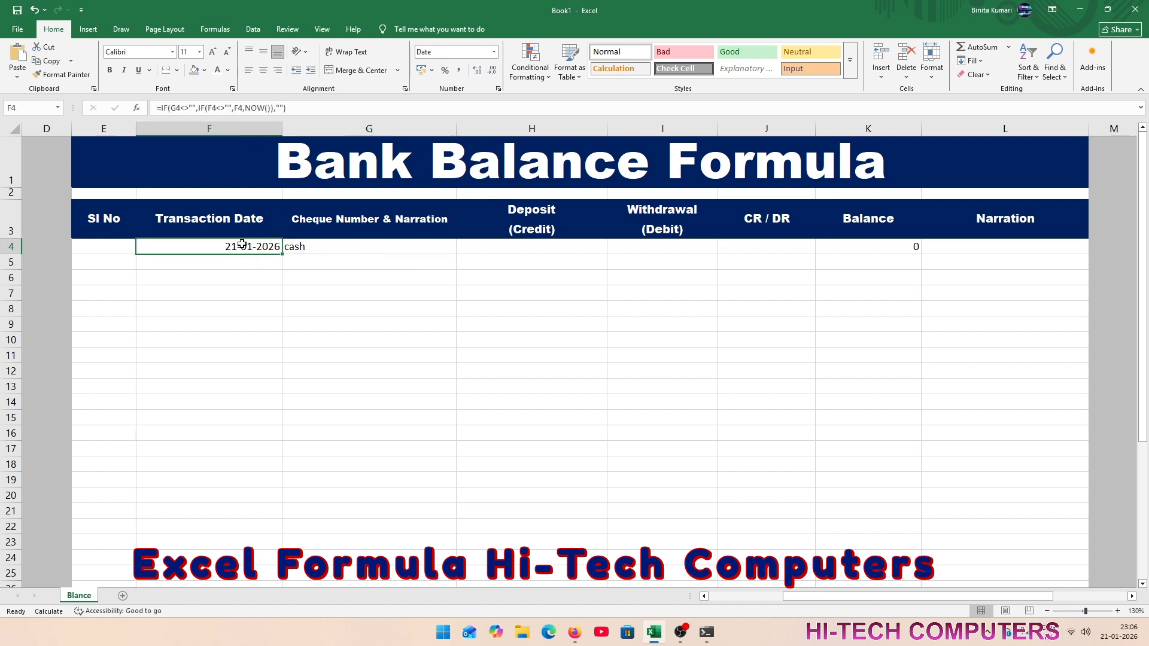
click(494, 52)
click(461, 72)
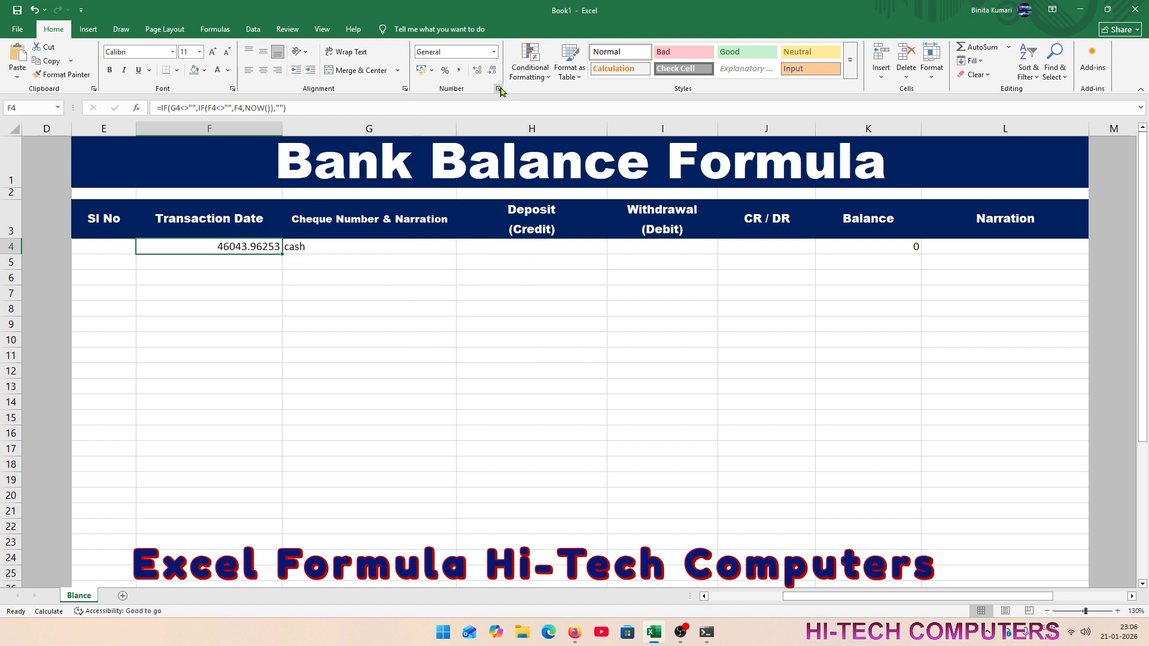
click(494, 53)
click(480, 205)
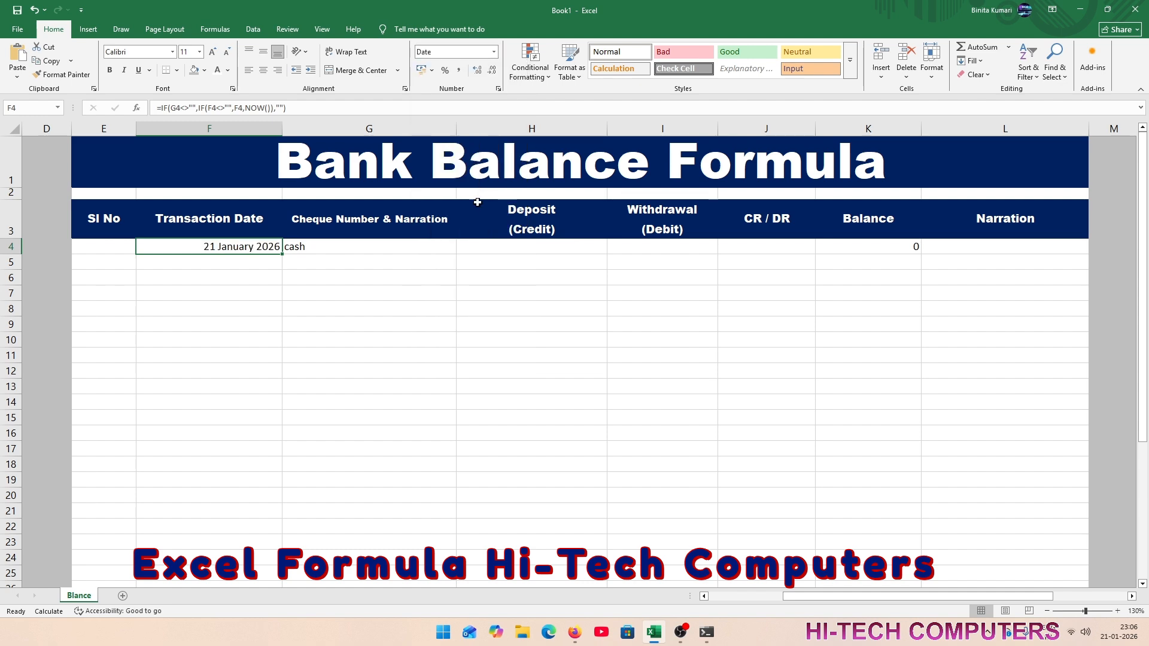
click(494, 52)
click(486, 175)
- Apply the custom number format dd-mm-yyyy hh:mm:ss to F4 and fill its formula down to F25
click(498, 89)
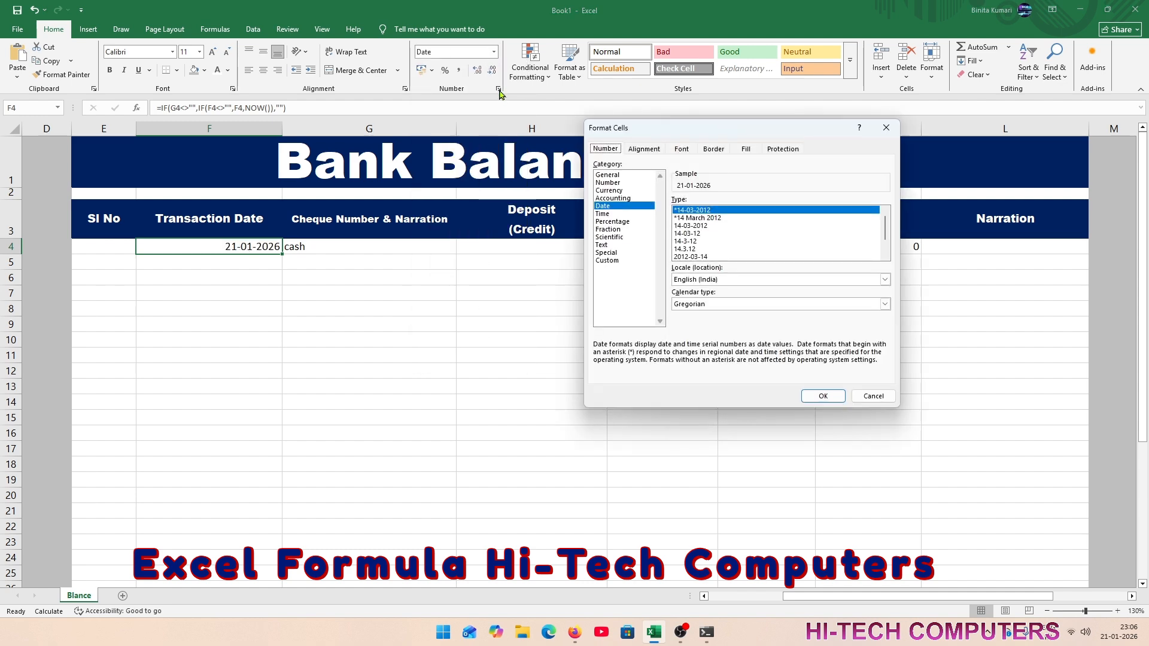
click(606, 253)
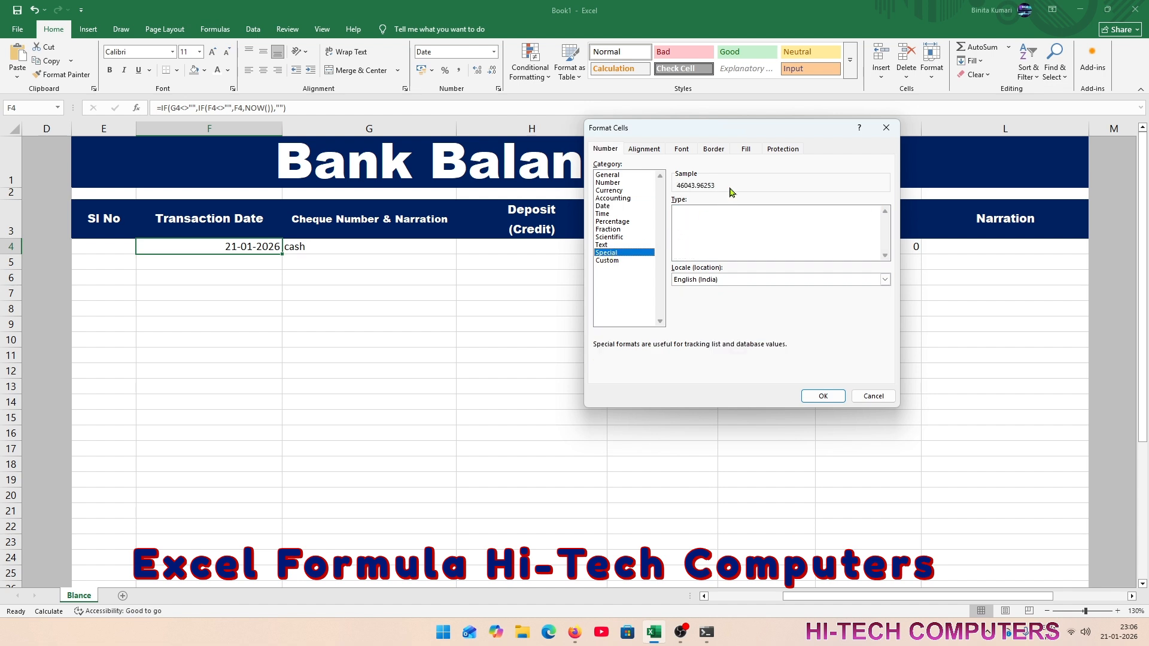
click(625, 261)
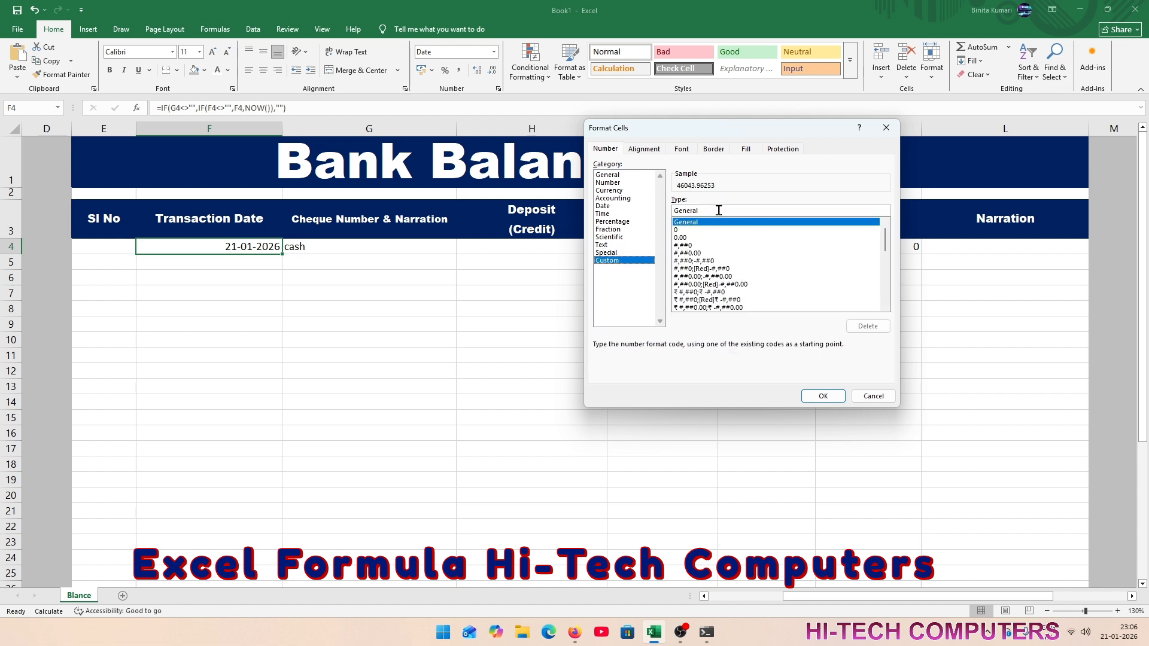
click(602, 207)
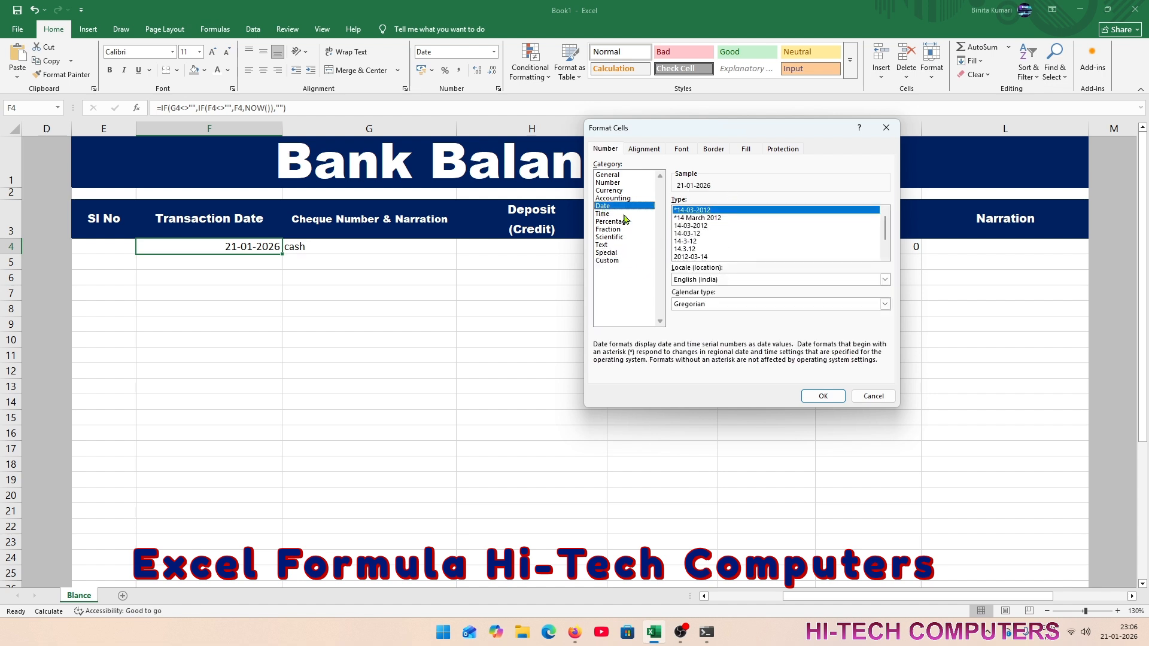
click(646, 261)
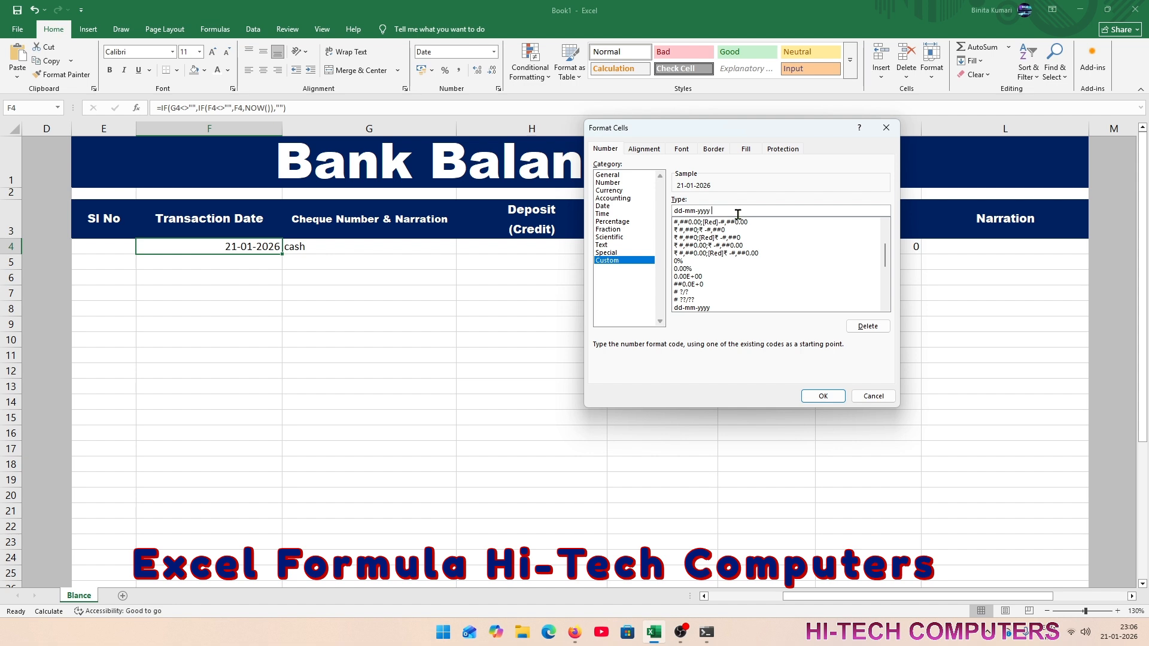
text(hh:mm:ss)
click(820, 397)
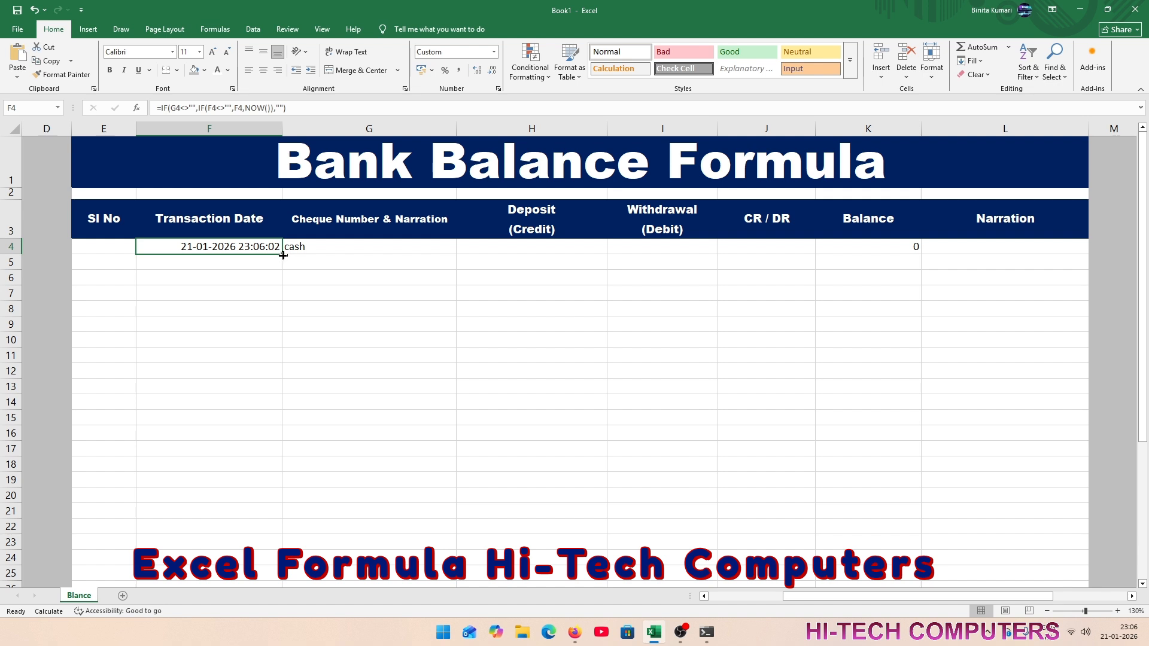
drag(283, 256, 277, 579)
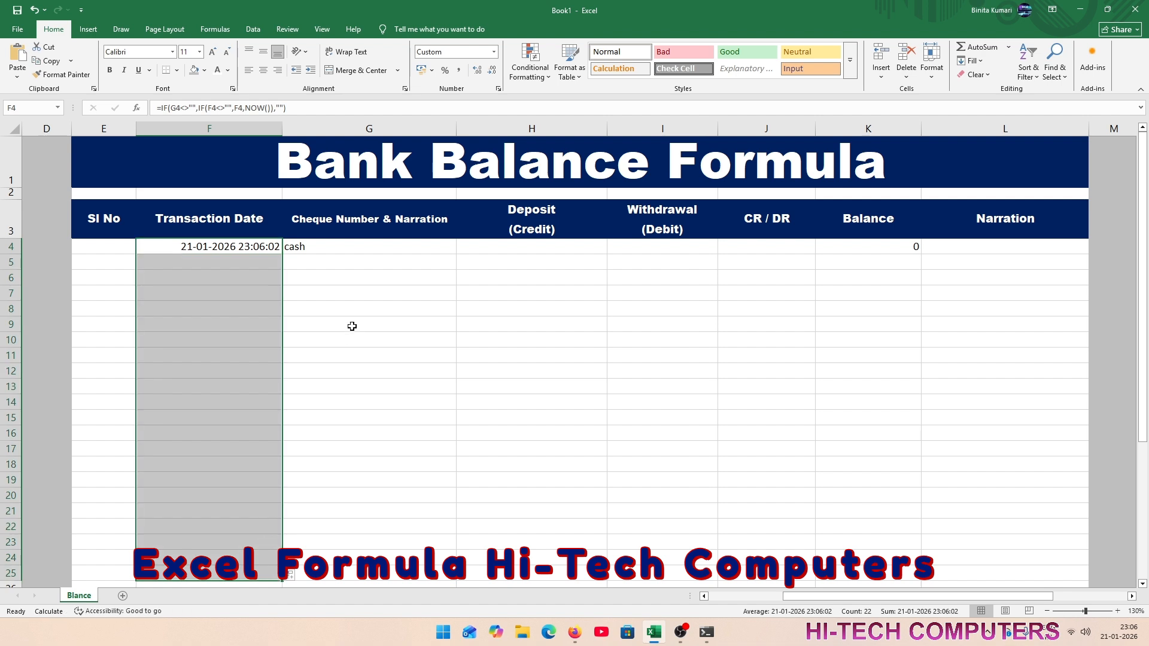
click(324, 248)
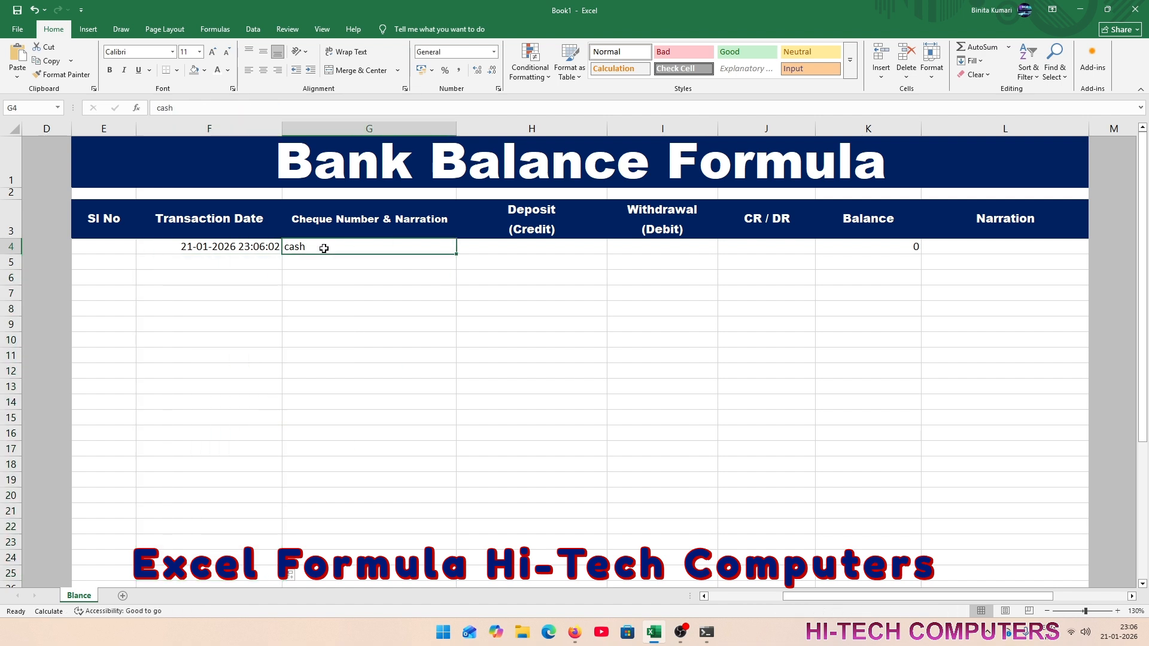
- Start an IF formula in Sl No cell E4 with the AND condition G4="" as its logical test
click(108, 246)
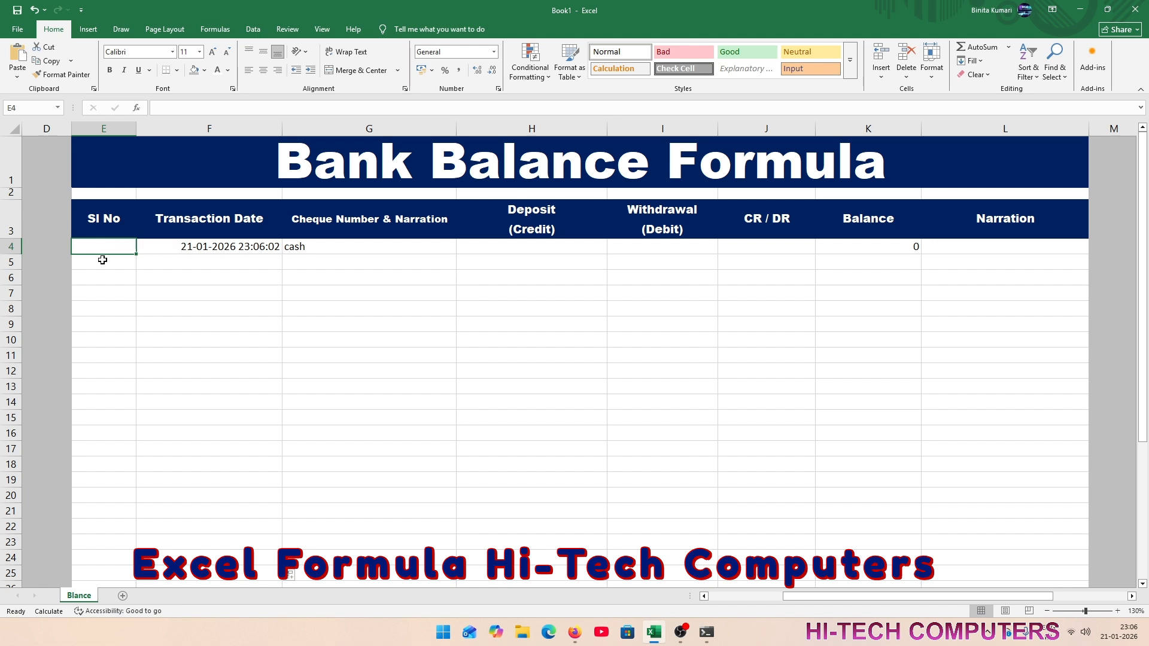
text(=if)
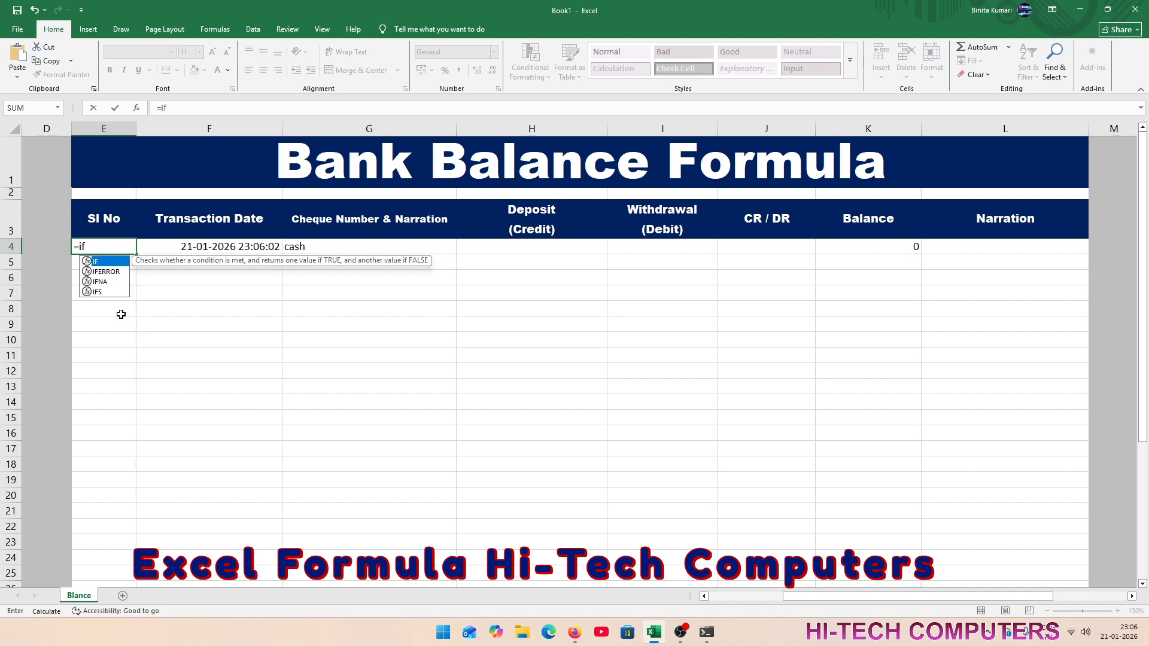
text(()
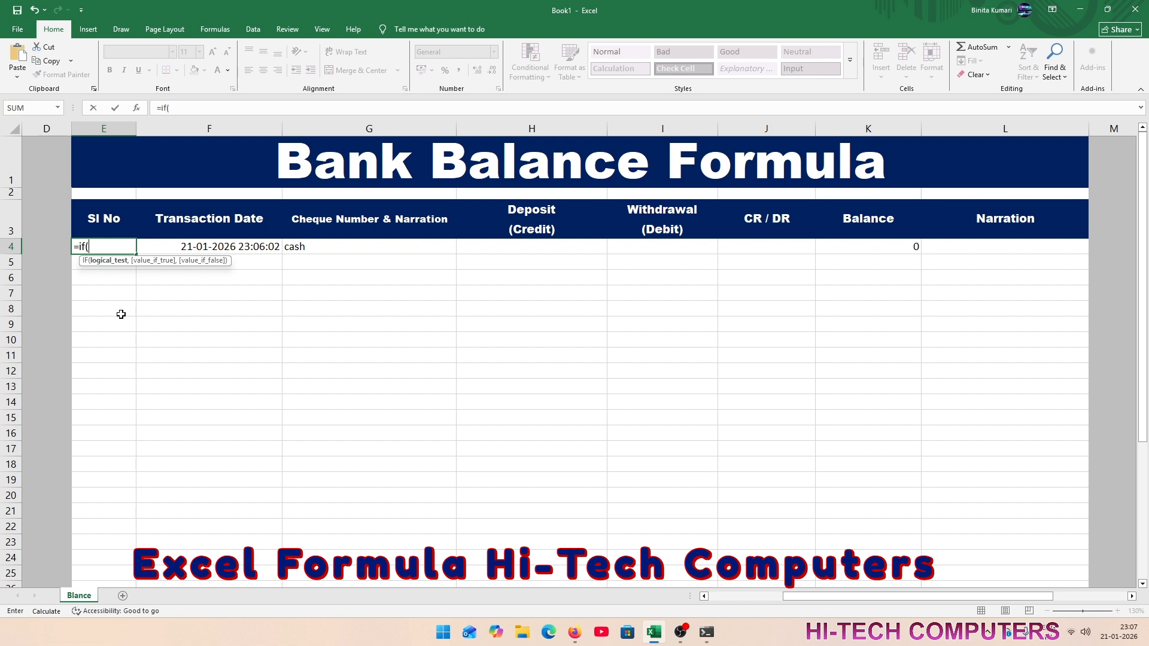
key(BackSpace)
key(BackSpace)
text(f)
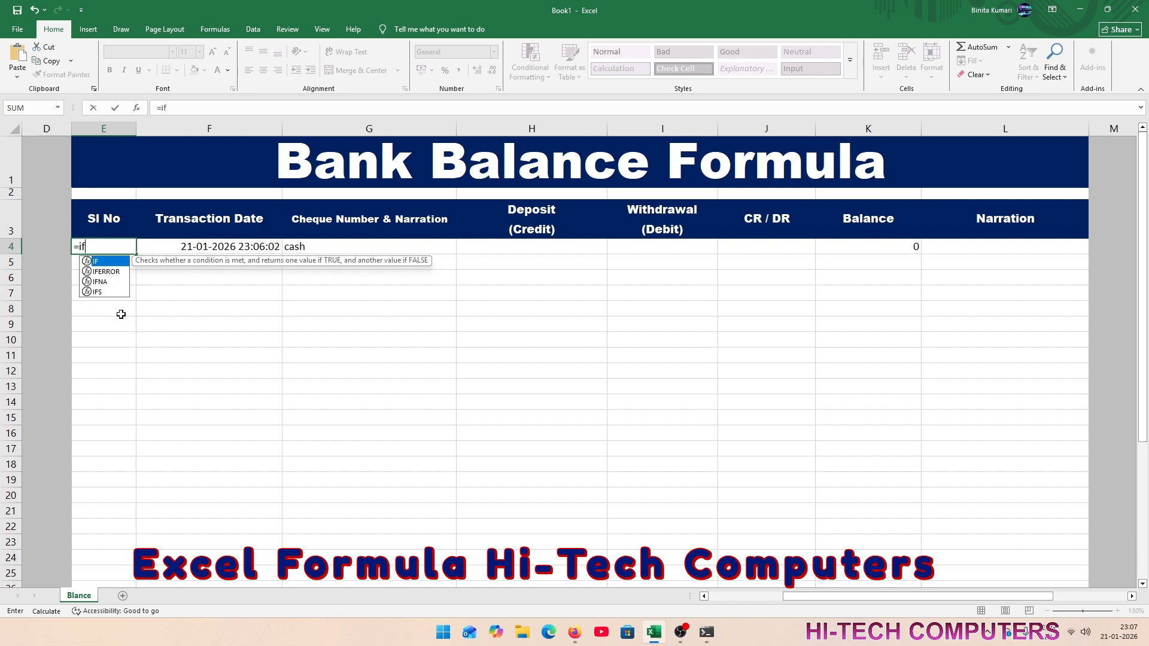
text((and)
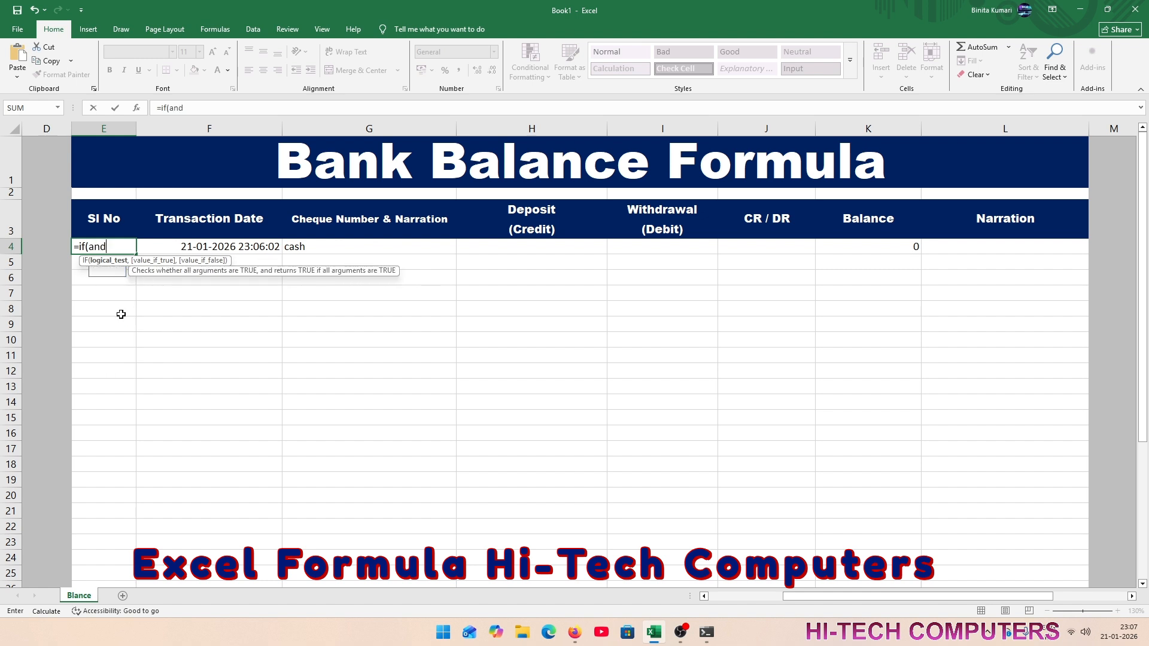
text(()
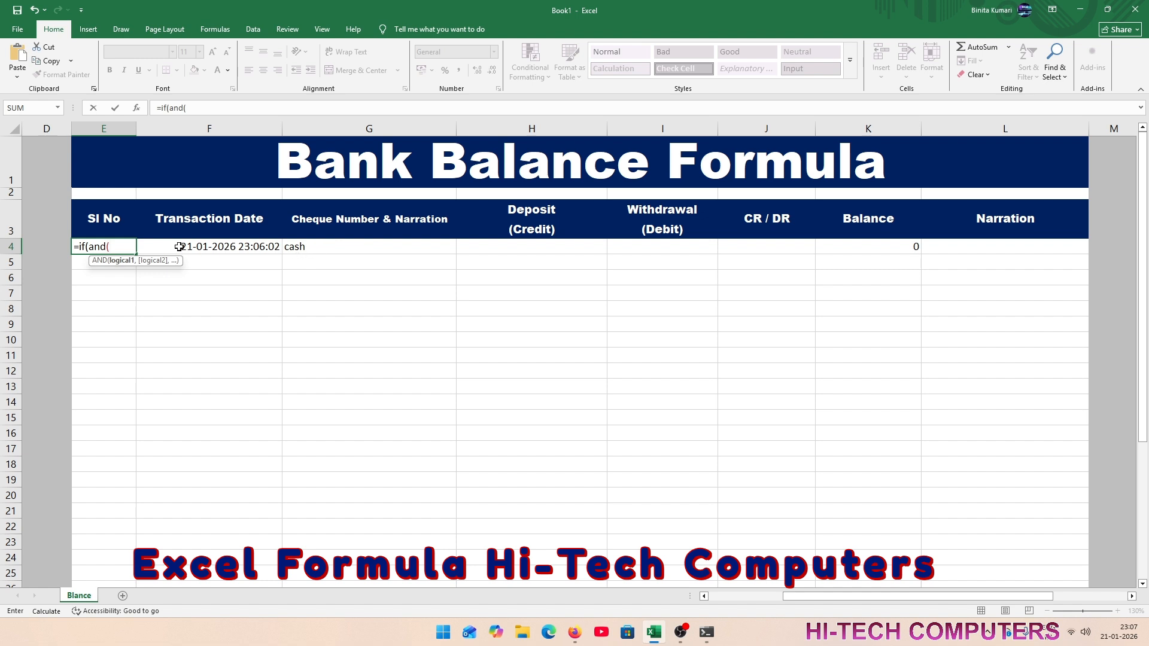
click(317, 251)
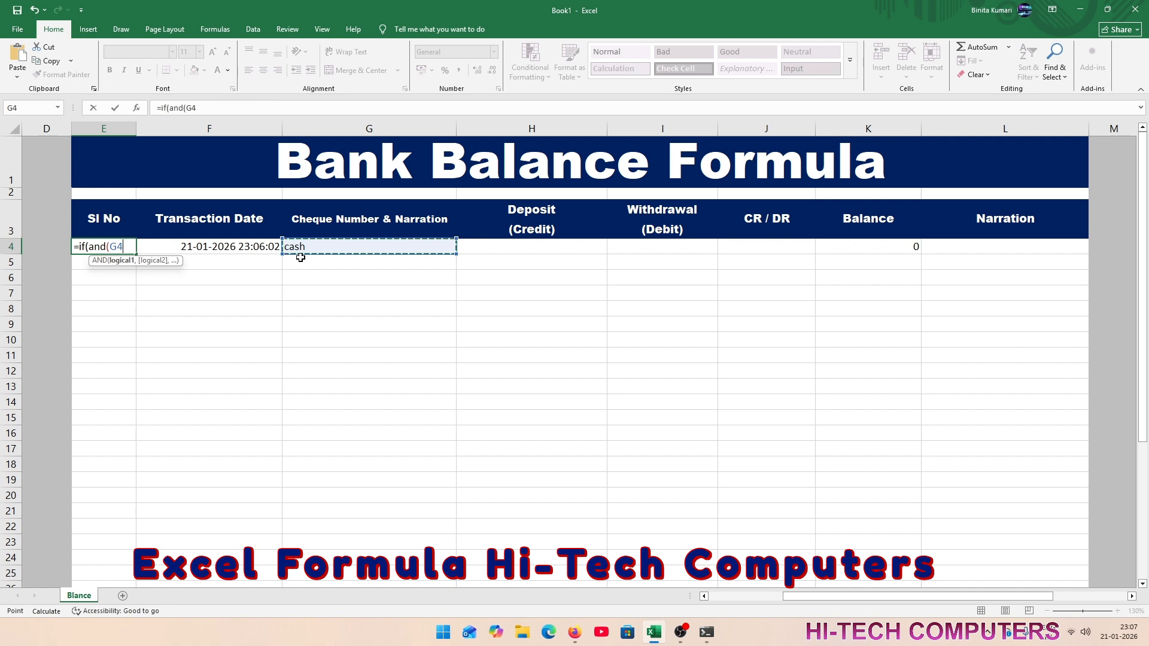
text(="")
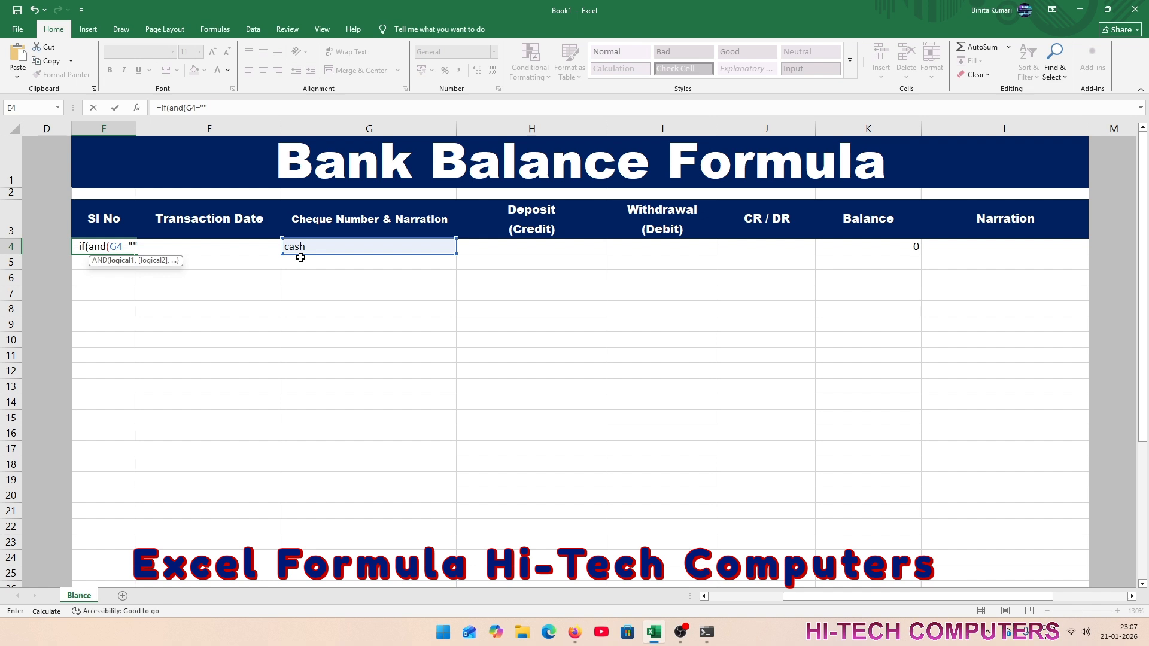
- Complete the E4 formula with an empty string as the value if true and "1" as the value if false
text(),"")
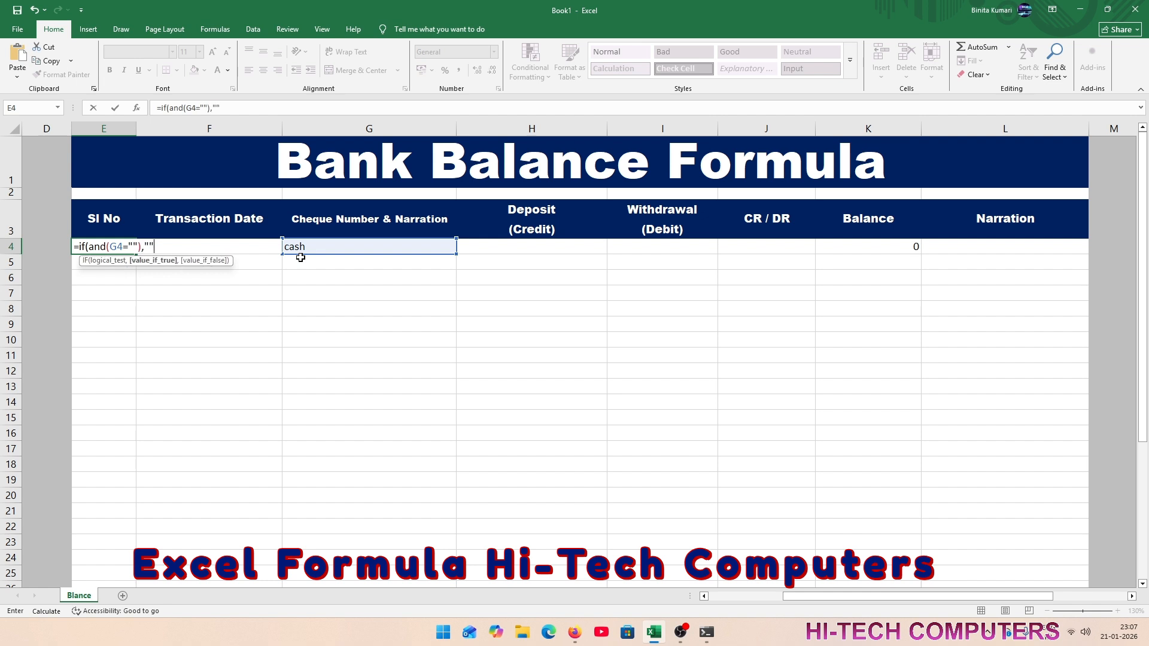
text(,"1)
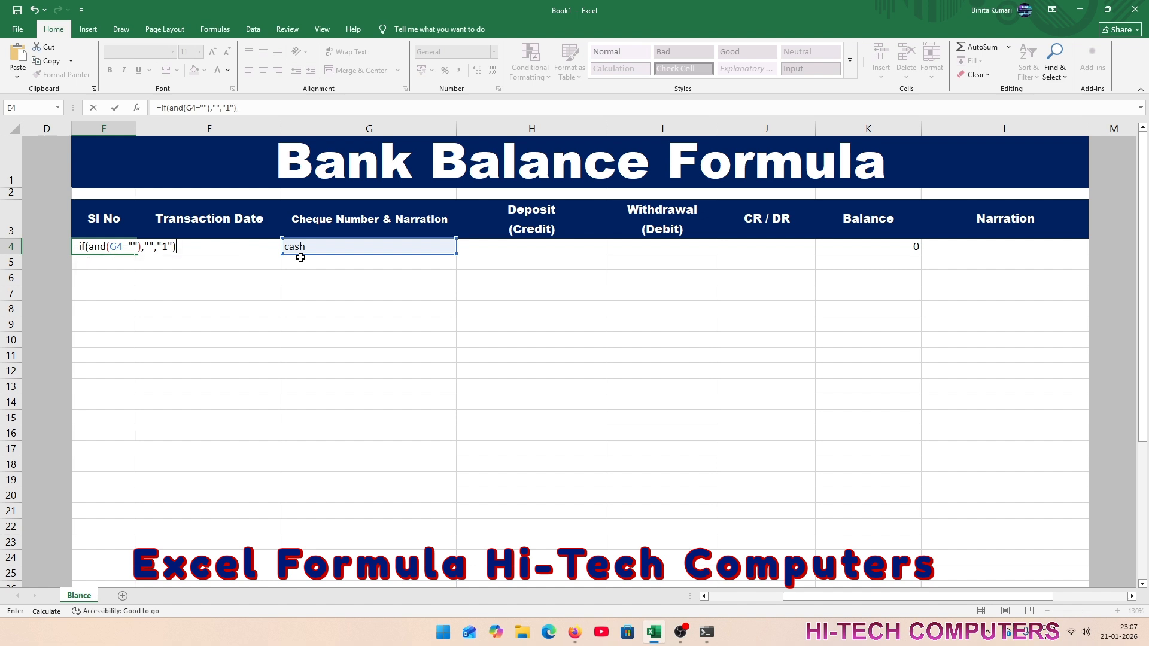
key(Return)
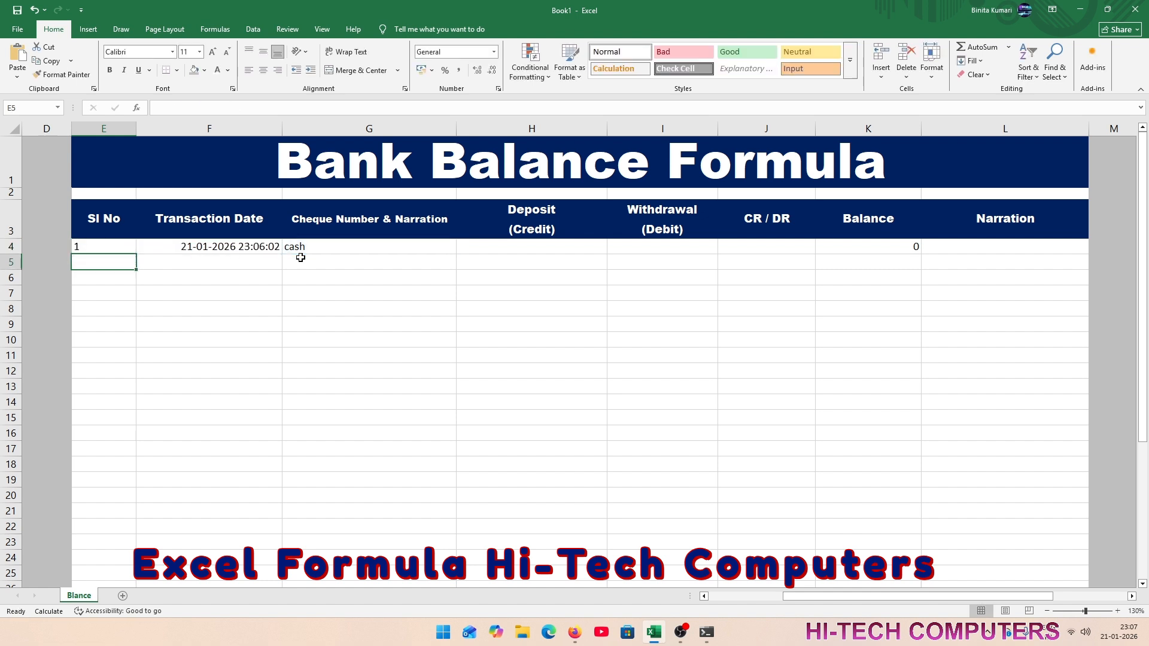
click(103, 247)
click(112, 265)
click(117, 251)
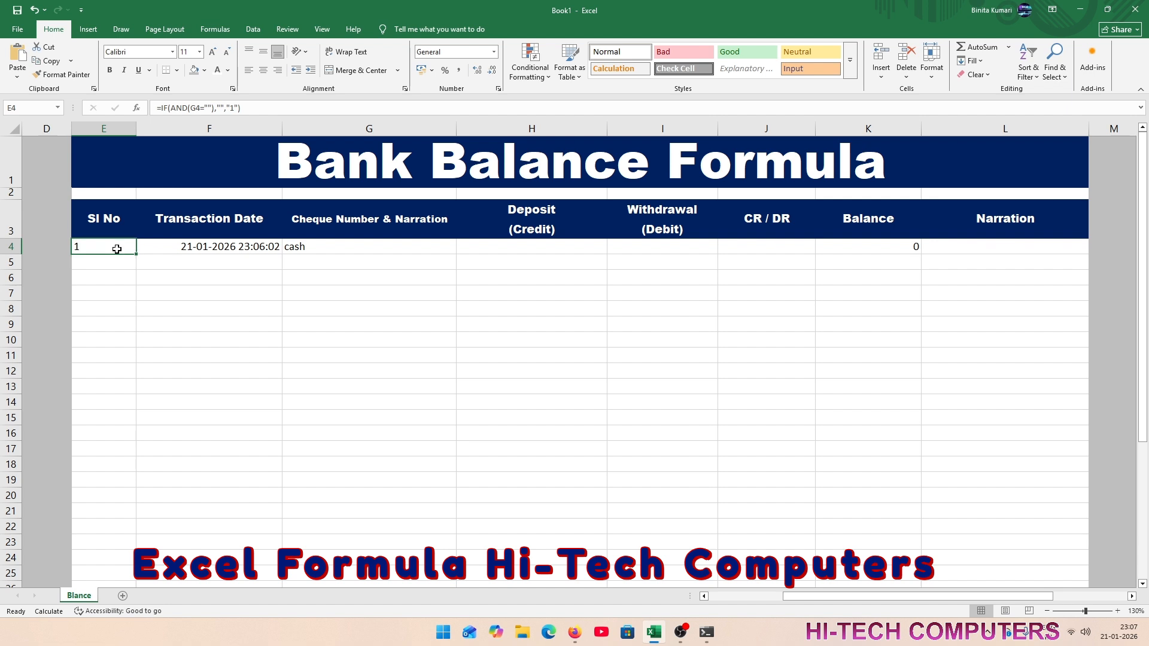
- Enter the serial number formula =IF(AND(G5=""),"",E4+"1") in E5
click(114, 263)
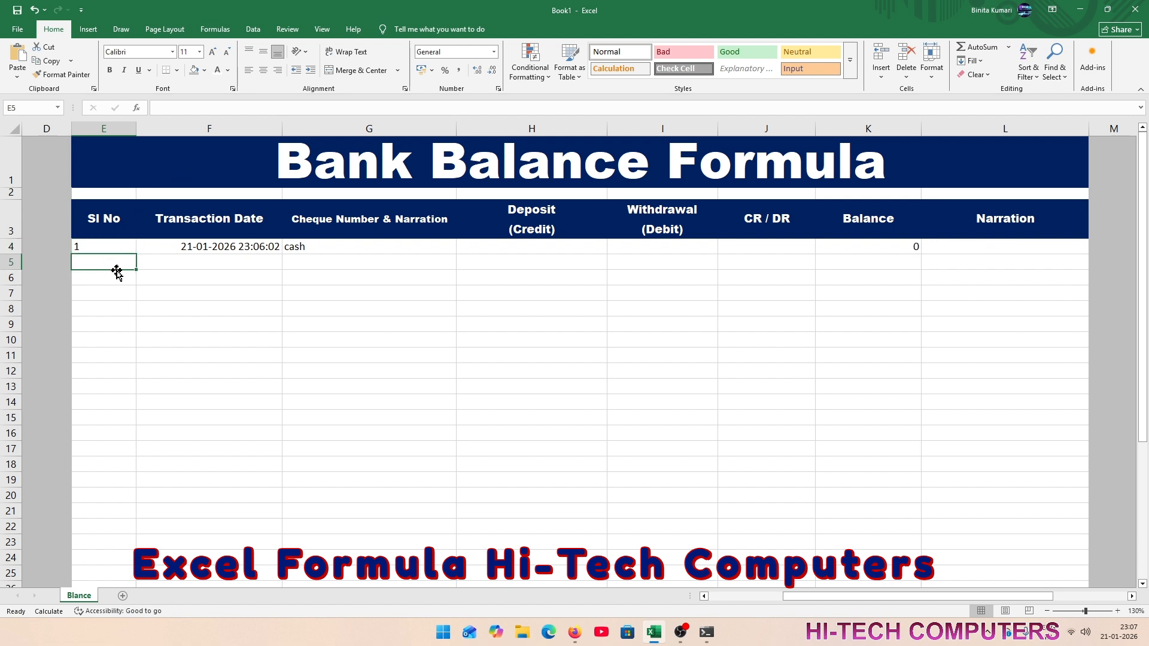
text(=if)
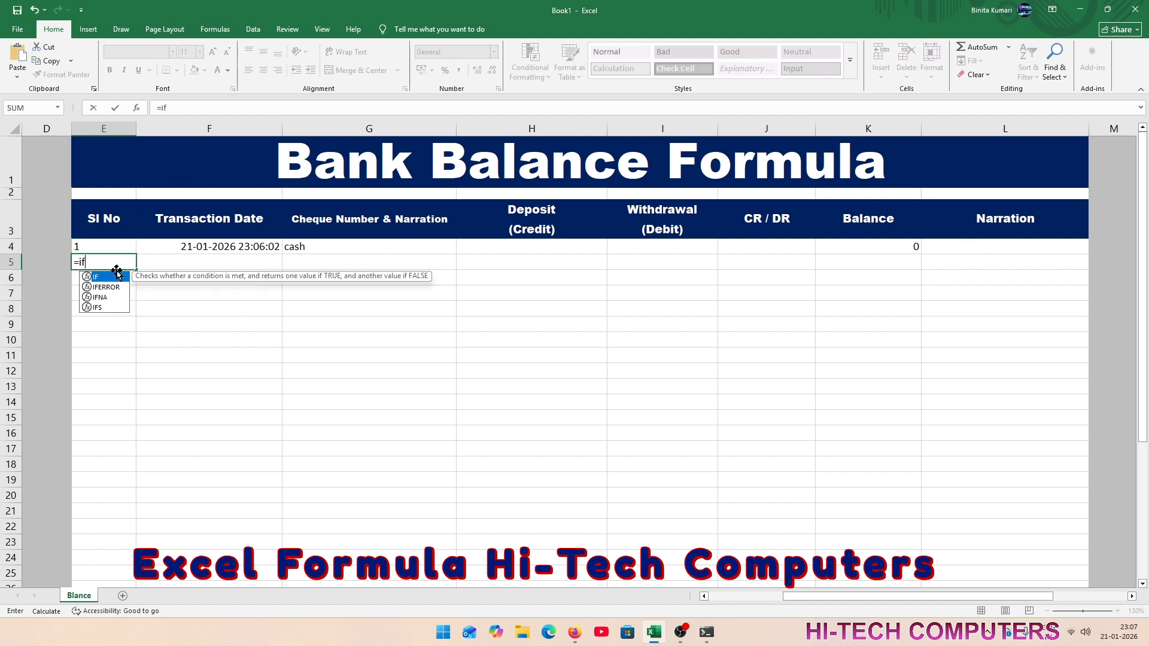
text((and)
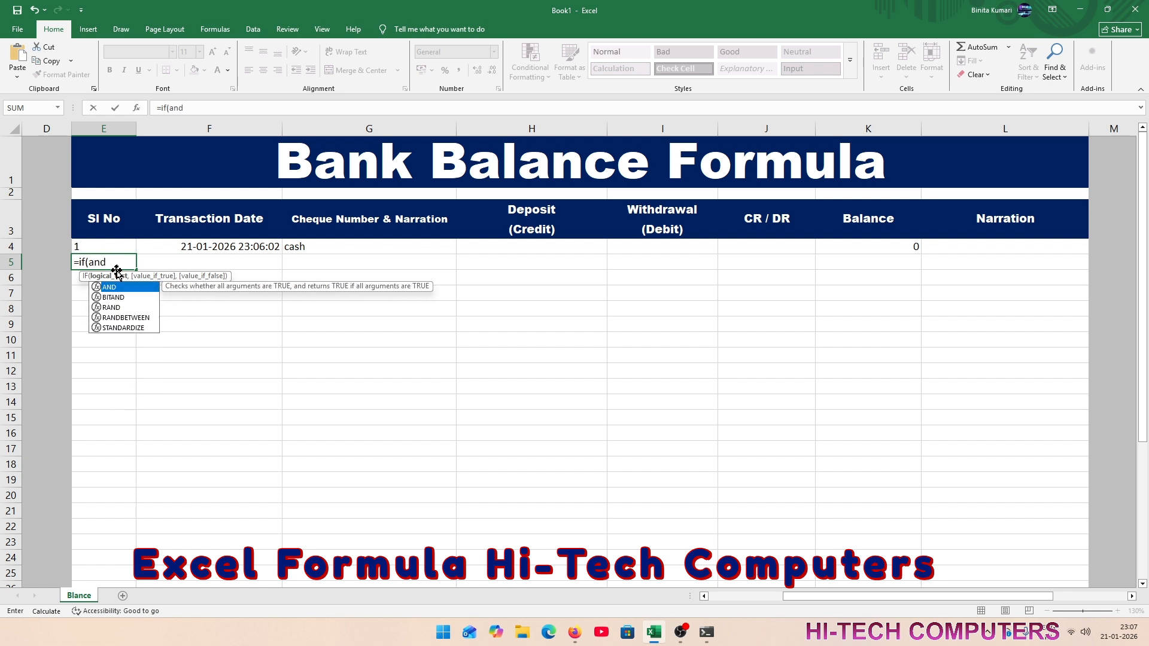
text(()
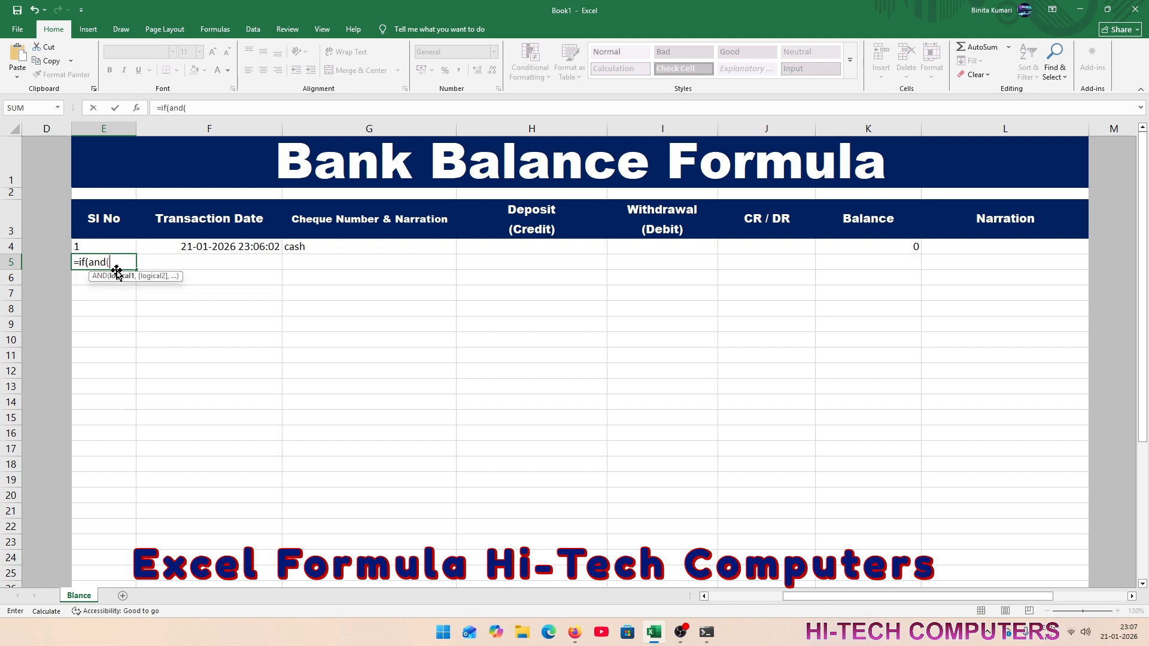
click(299, 265)
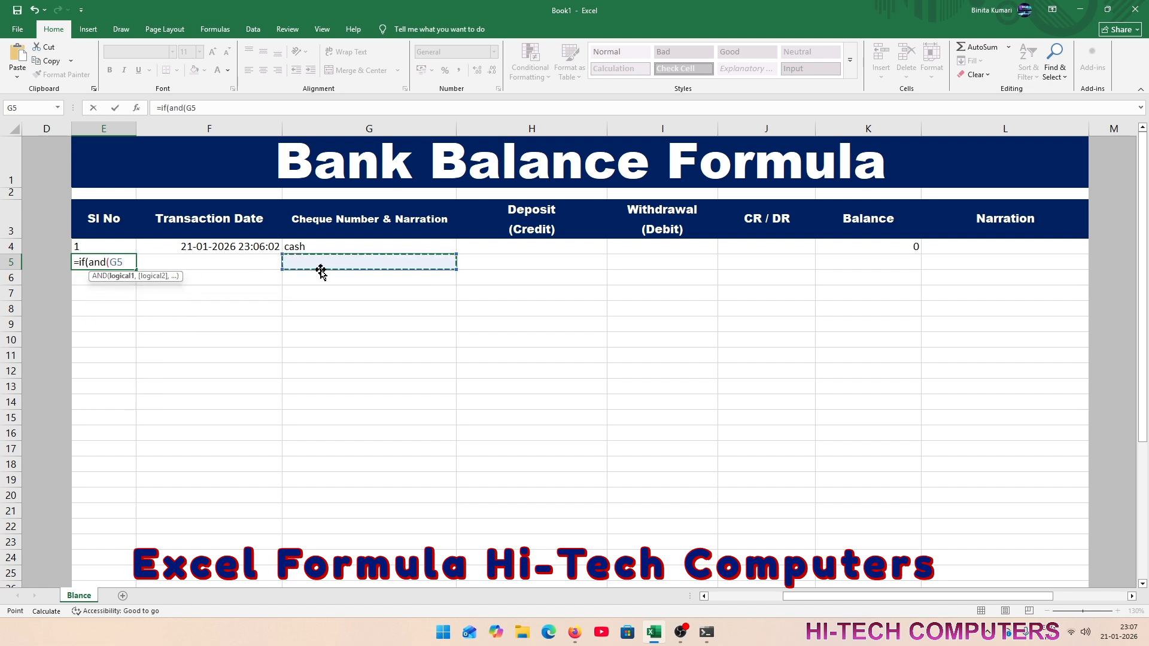
text(="")
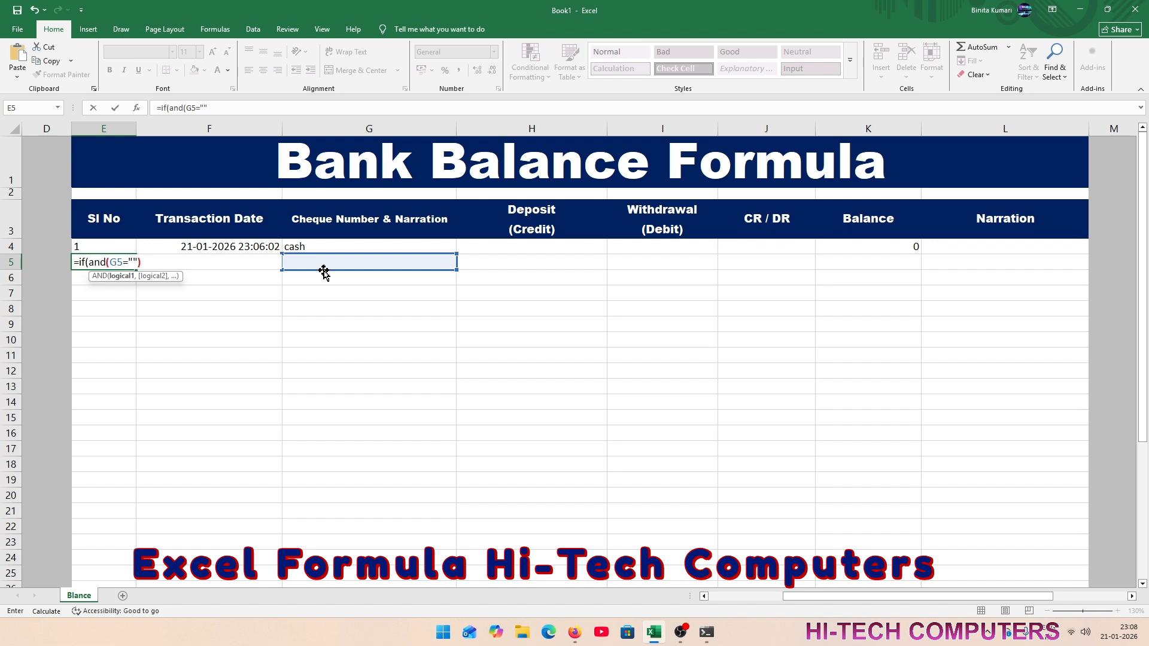
text(),"")
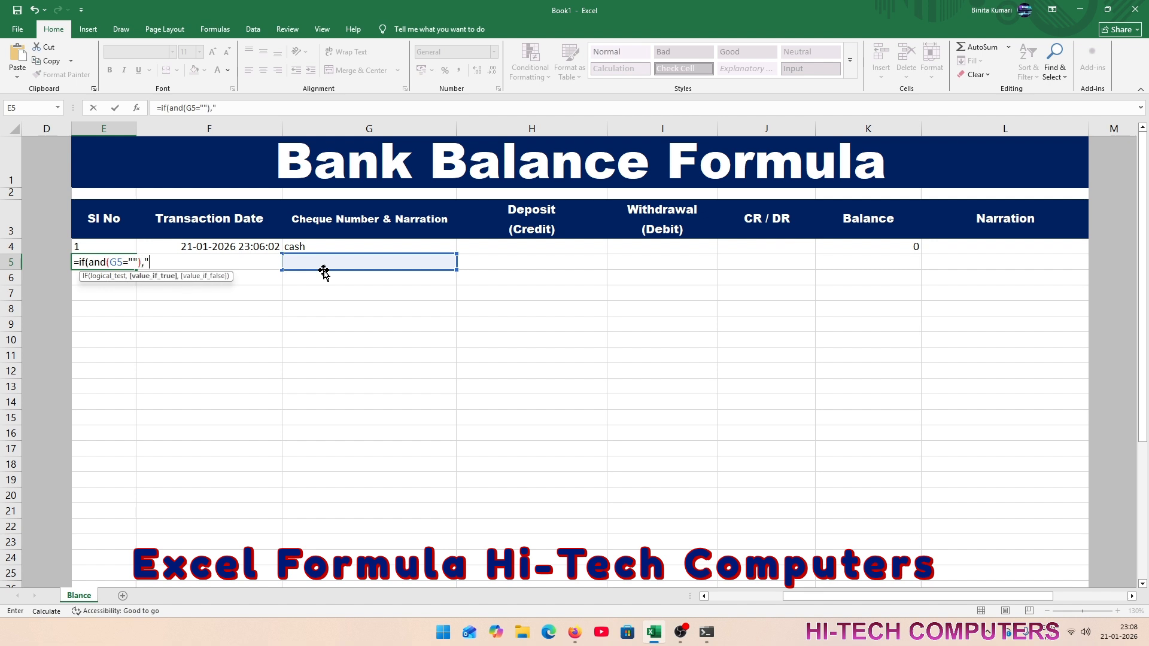
text(,)
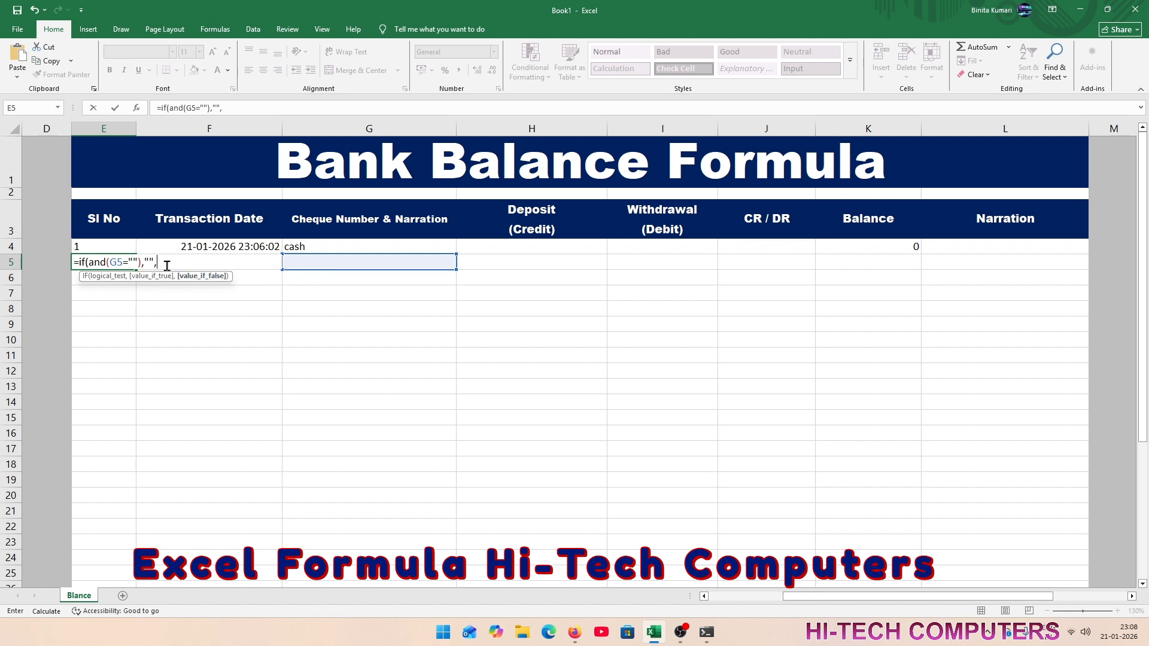
click(105, 248)
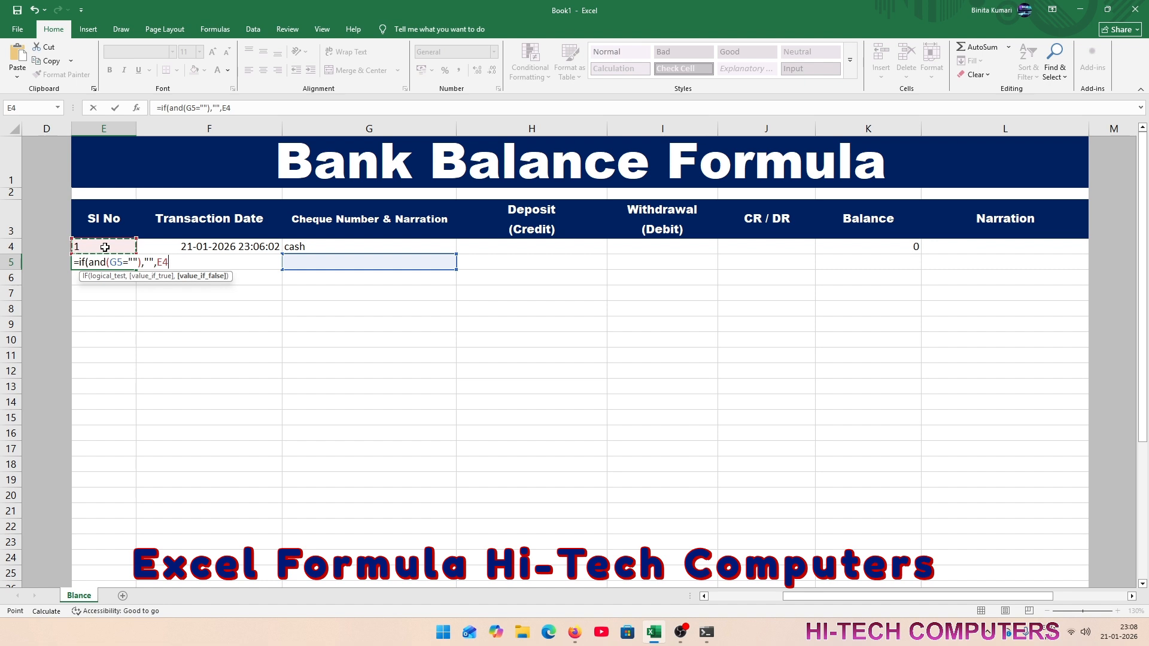
text(+"1"))
key(Return)
click(110, 262)
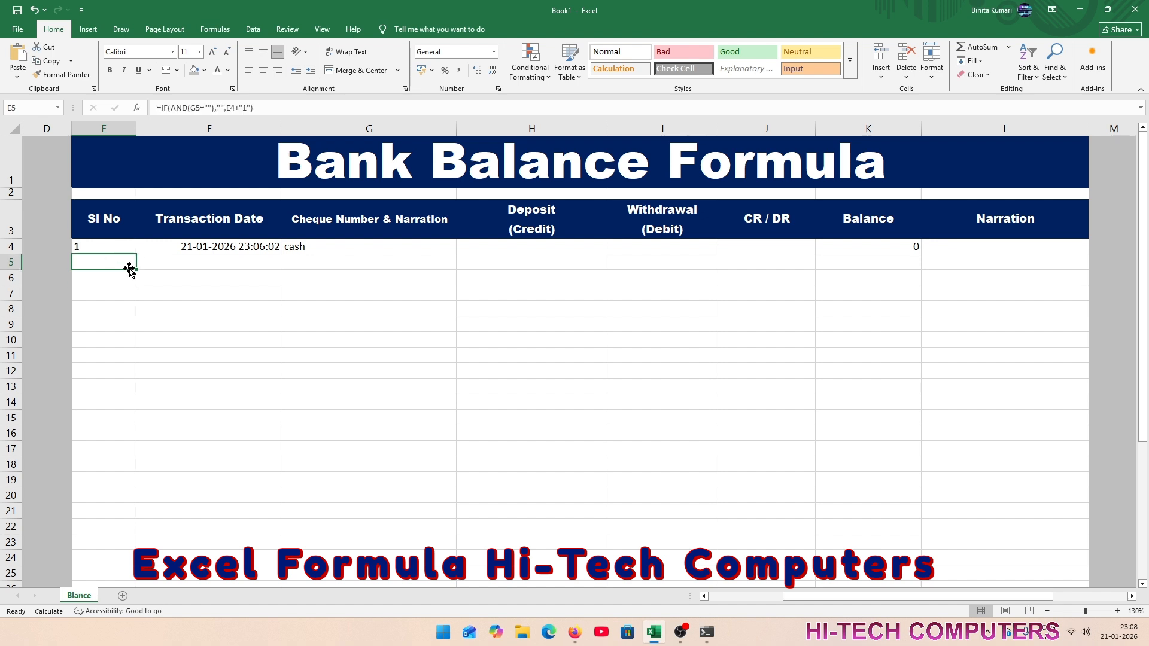
- Fill the E5 serial number formula down to E25 and enter the narration cash in G5
drag(136, 270, 122, 580)
click(327, 262)
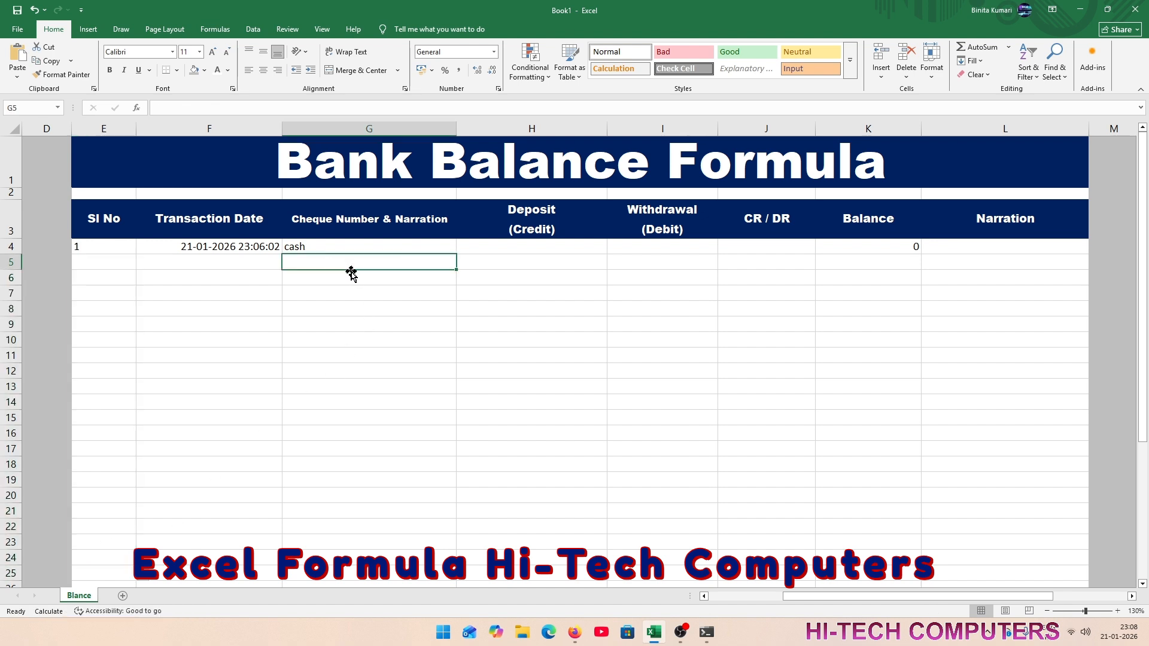
text(cash)
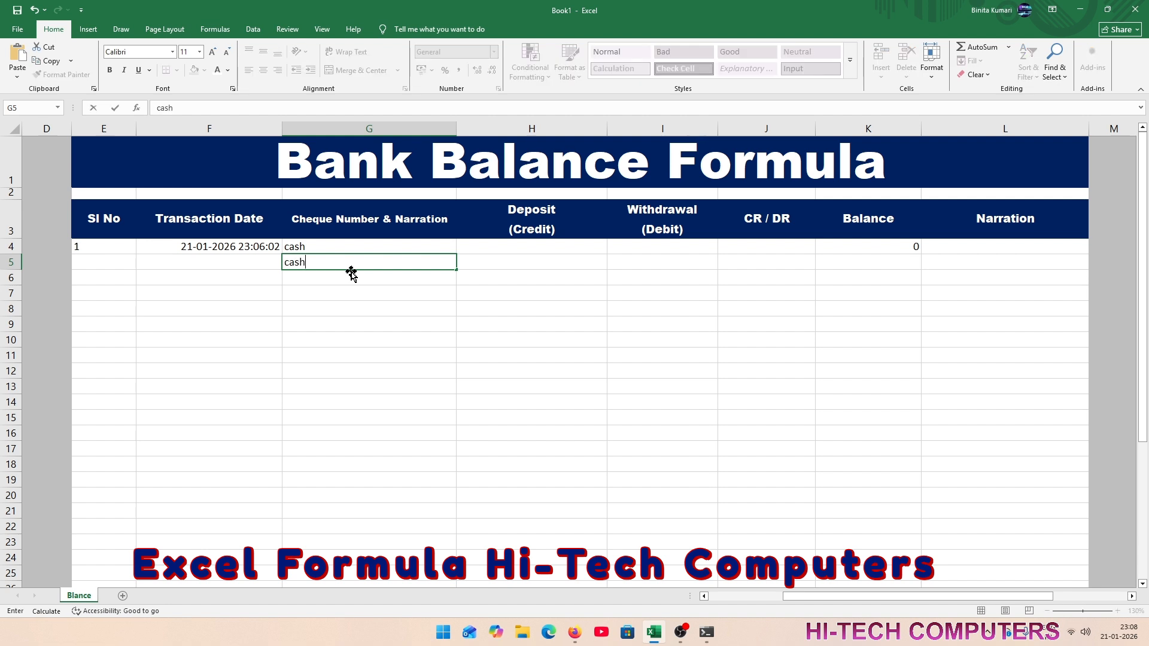
key(Return)
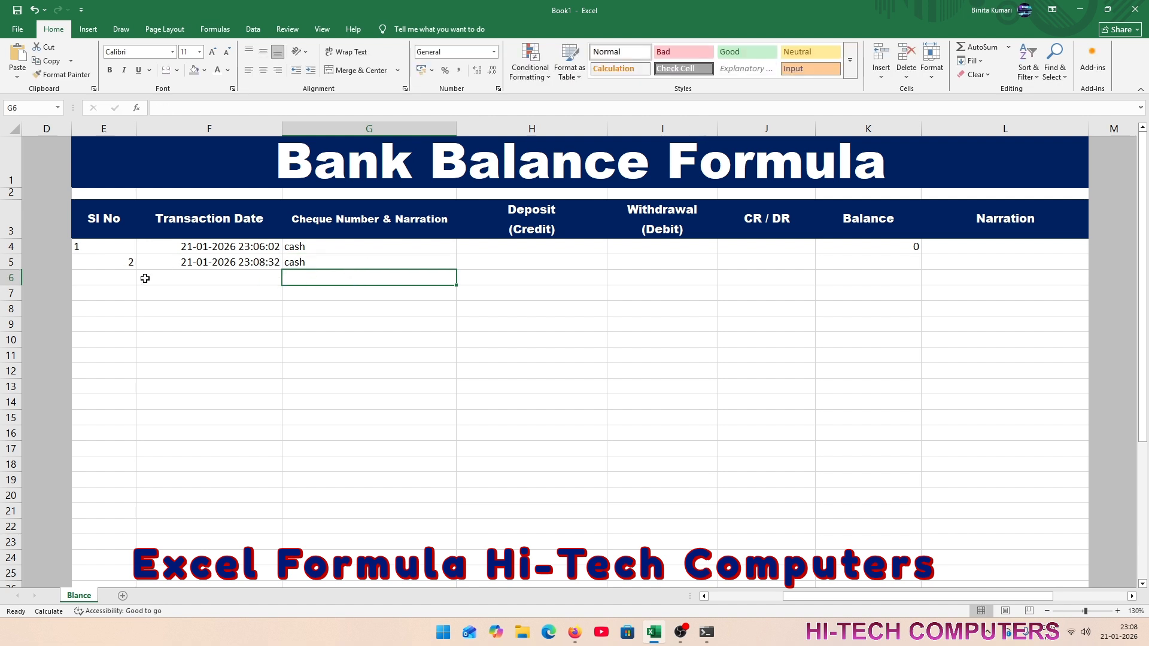
- Centre the Sl No cells E4:E25 and the Transaction Date cells F4:F25 both vertically and horizontally
drag(113, 249, 121, 568)
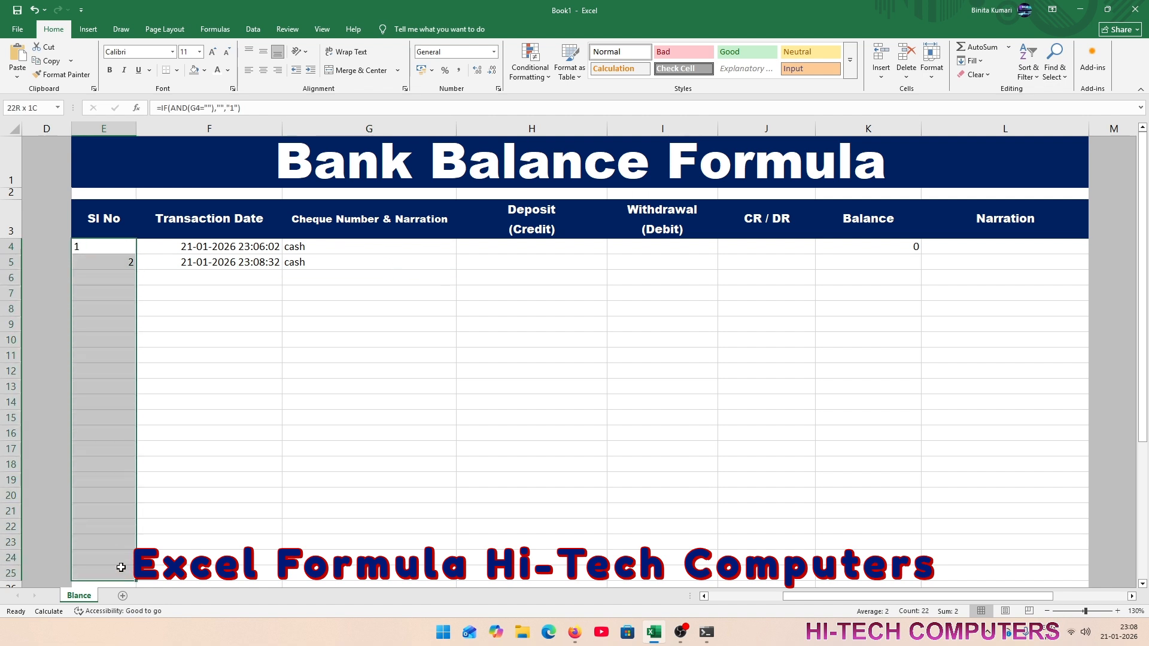
click(263, 51)
click(264, 70)
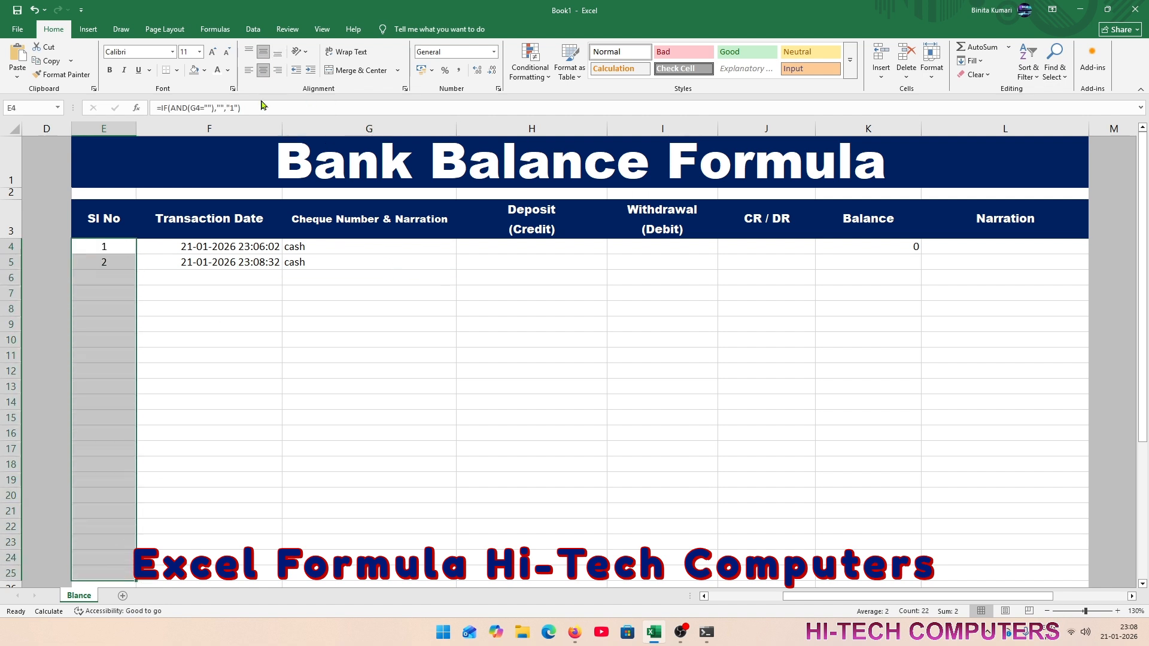
drag(197, 250, 230, 574)
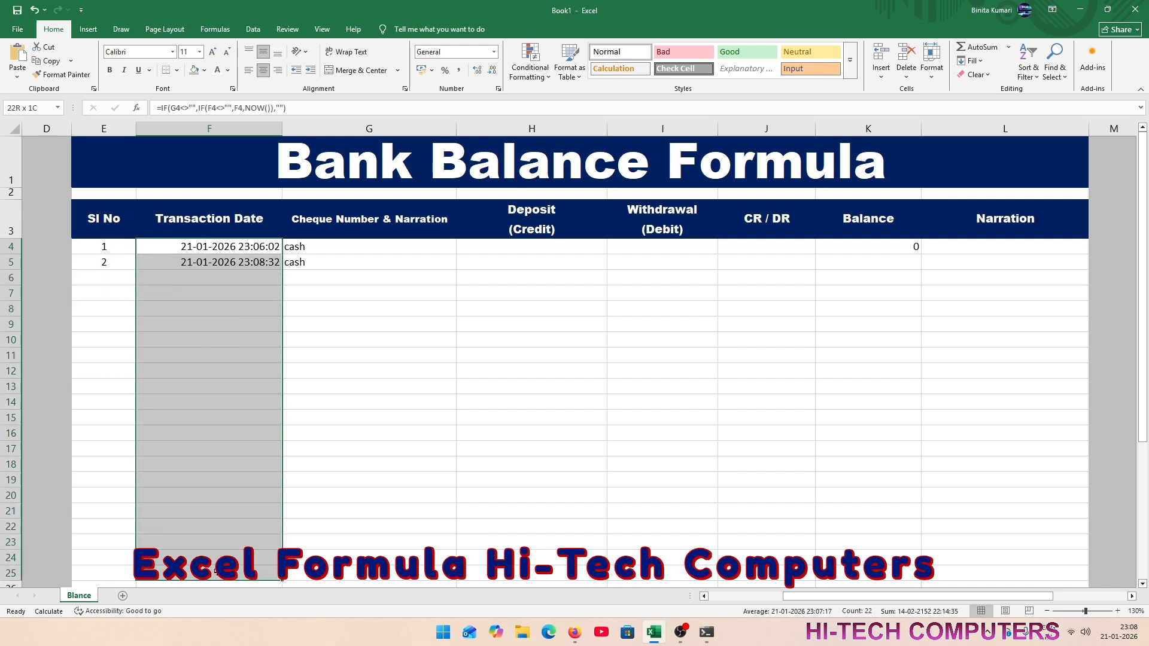
click(263, 52)
click(263, 70)
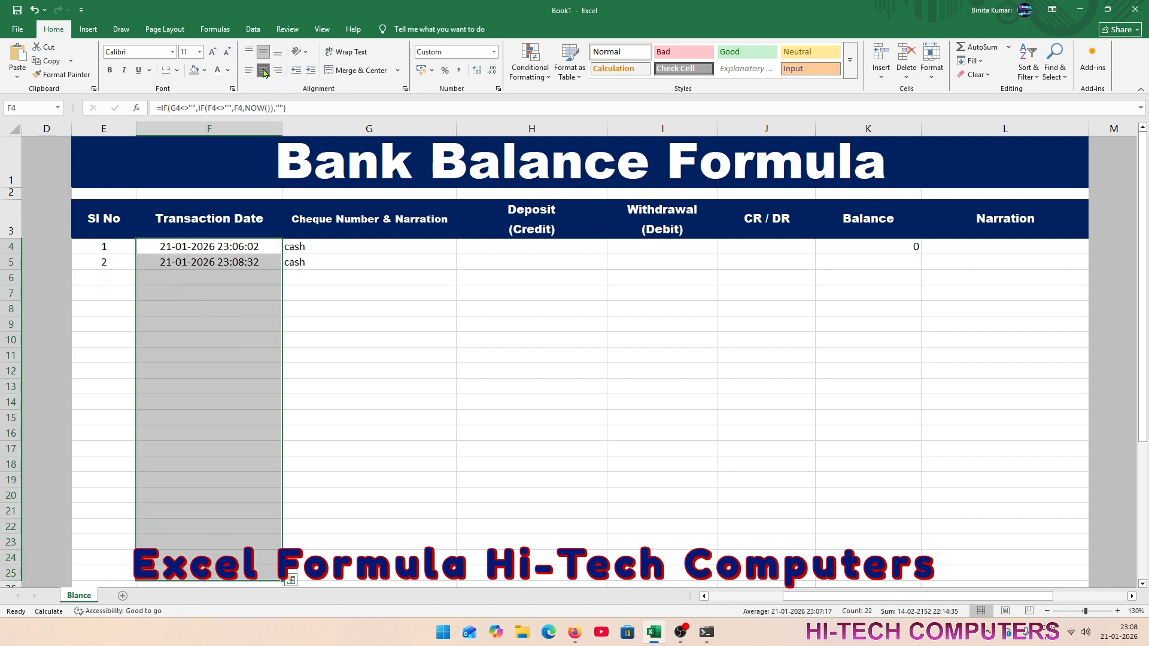
- Clear the test narrations from G4:G5
drag(363, 251, 359, 258)
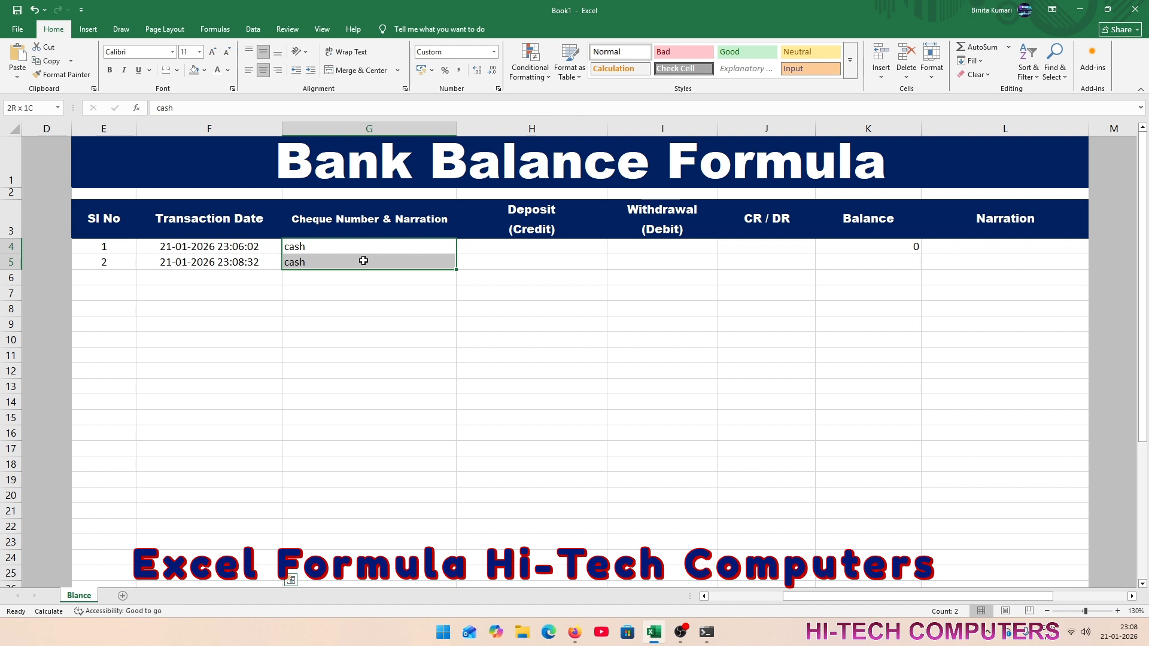
key(Delete)
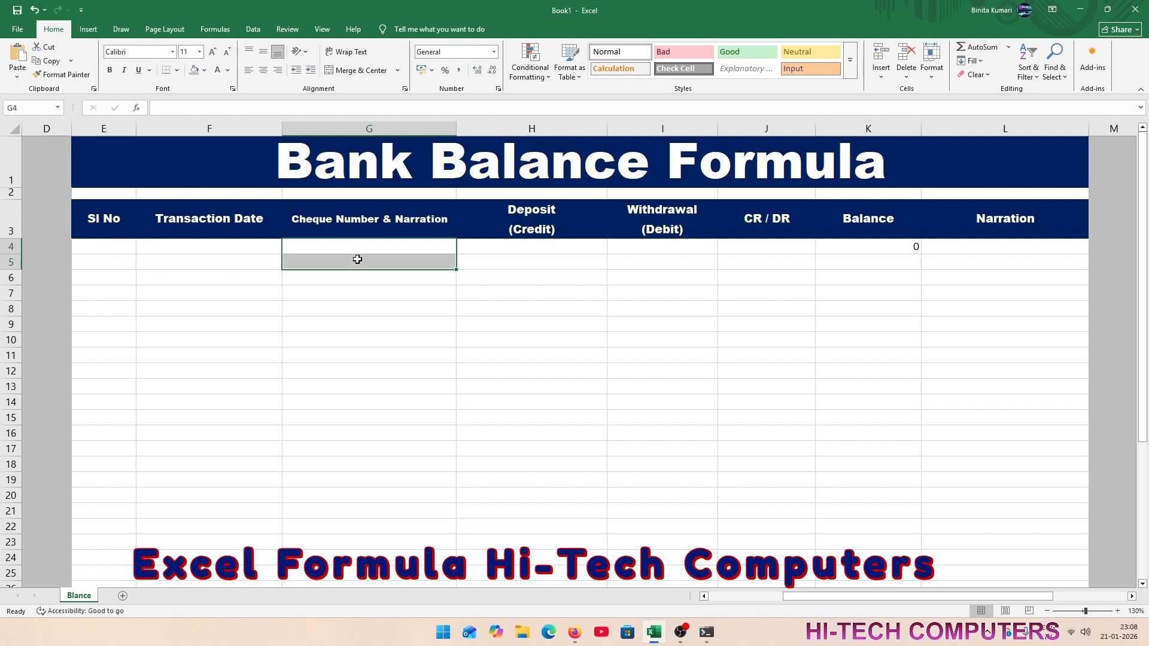
click(882, 251)
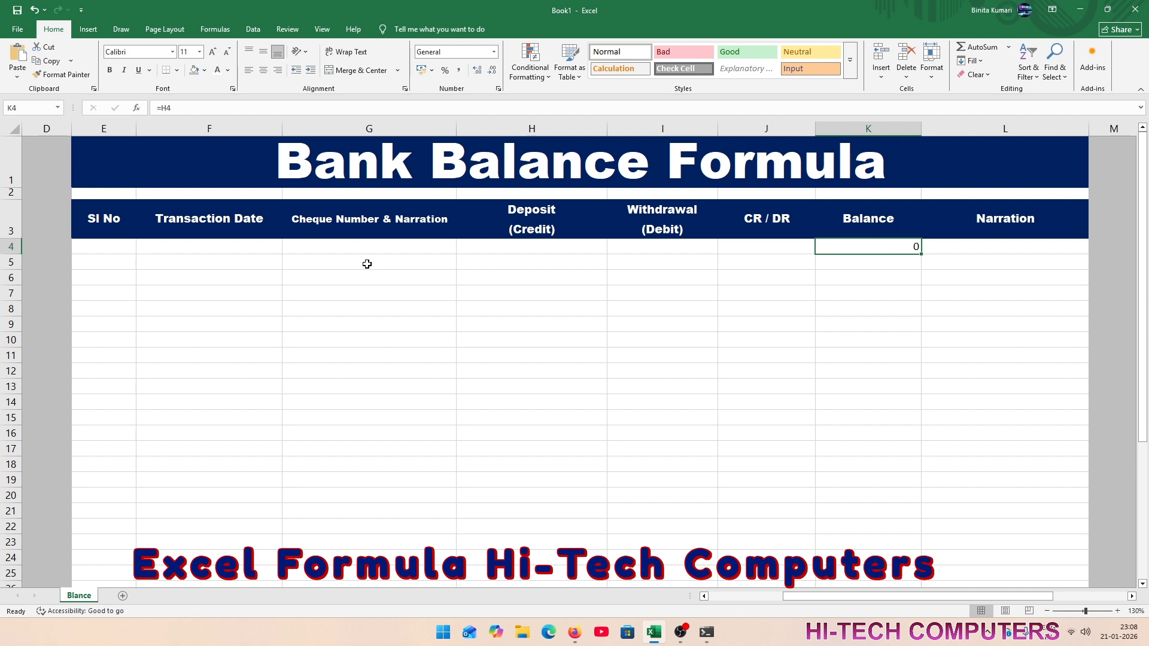
click(784, 251)
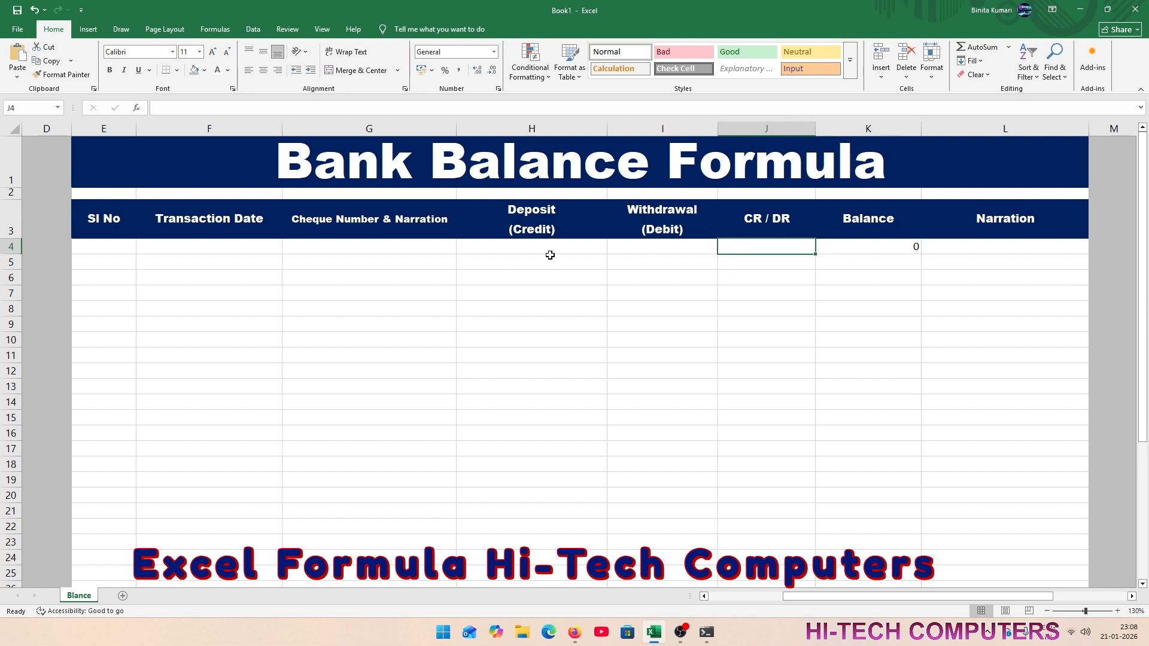
- Enter a test deposit of 500 in H4
click(550, 255)
text(5)
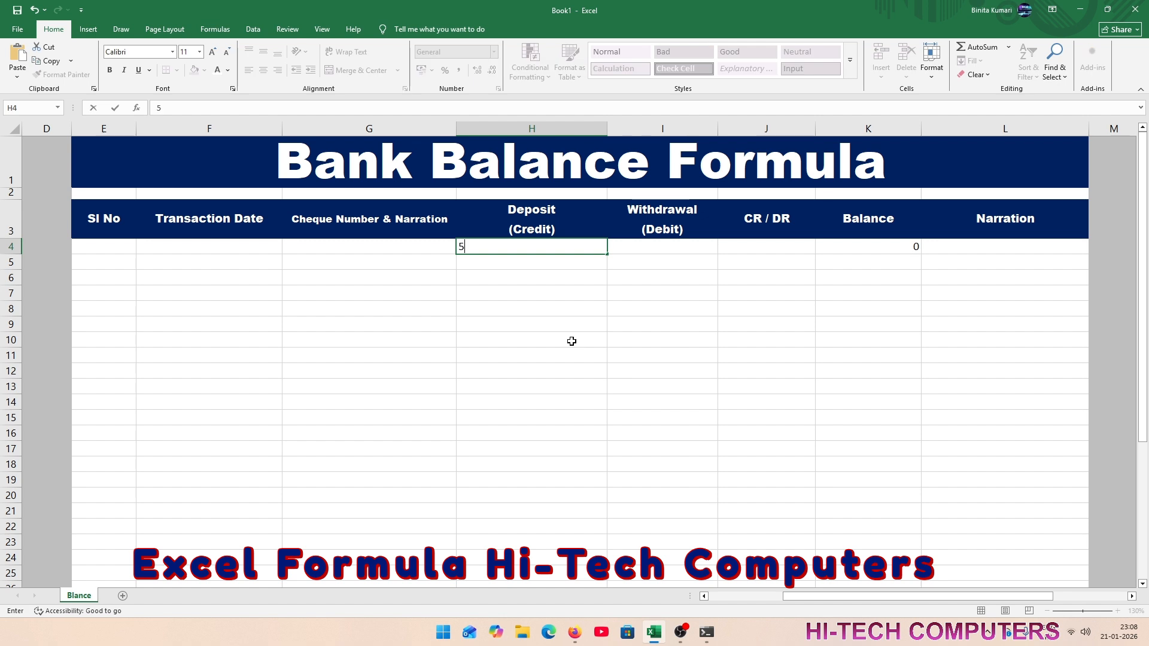
text(00)
key(Return)
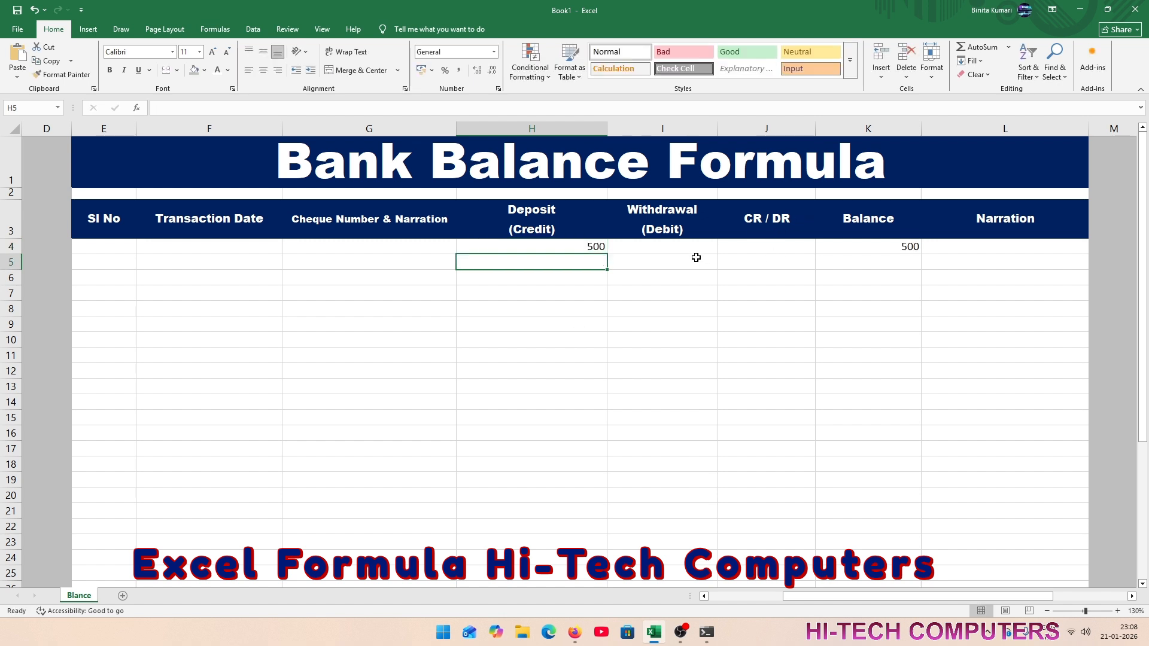
- Start an IF formula in CR / DR cell J4 testing H4>0, with "CR" if true and a nested IF as the alternative
click(770, 246)
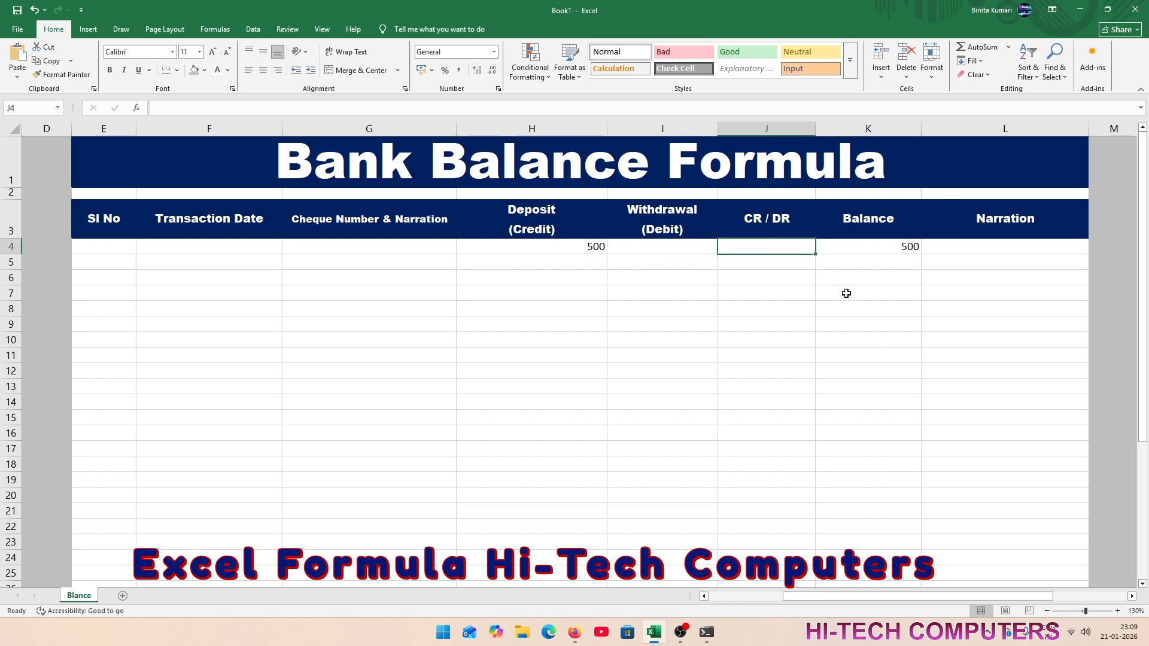
text(=)
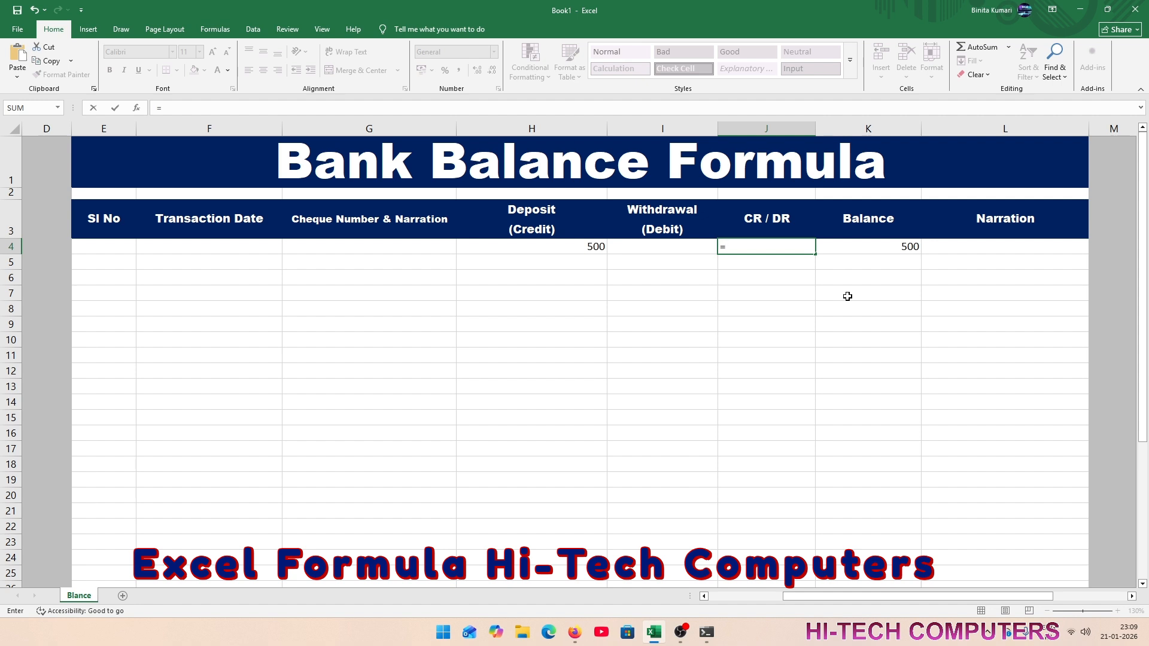
text(if)
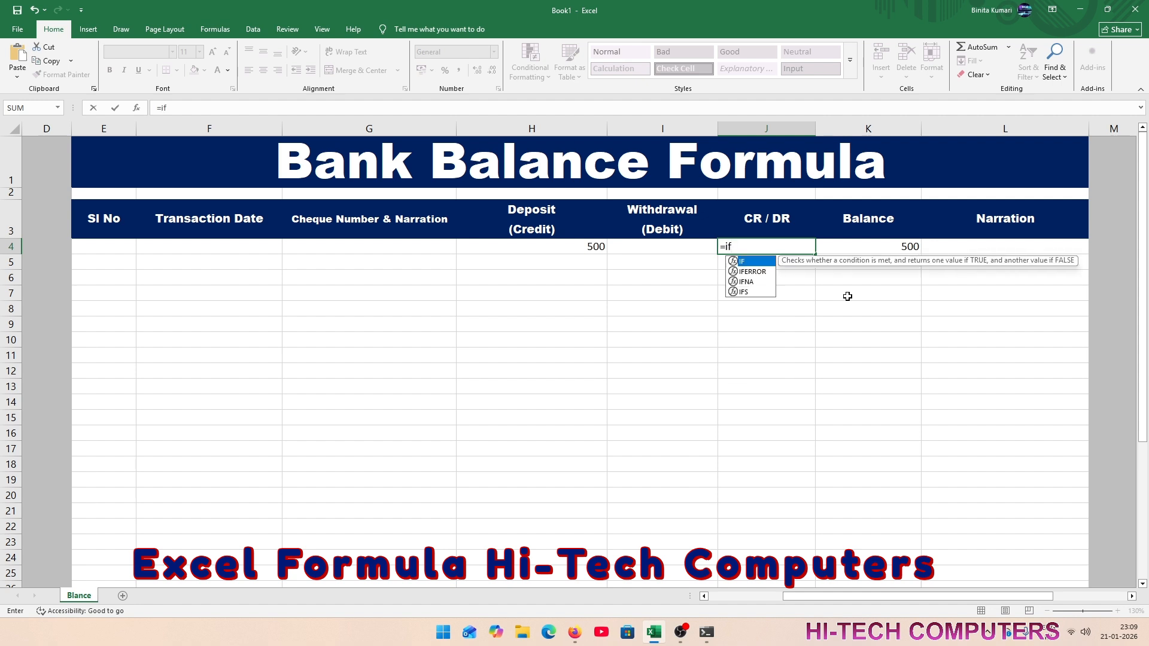
text(()
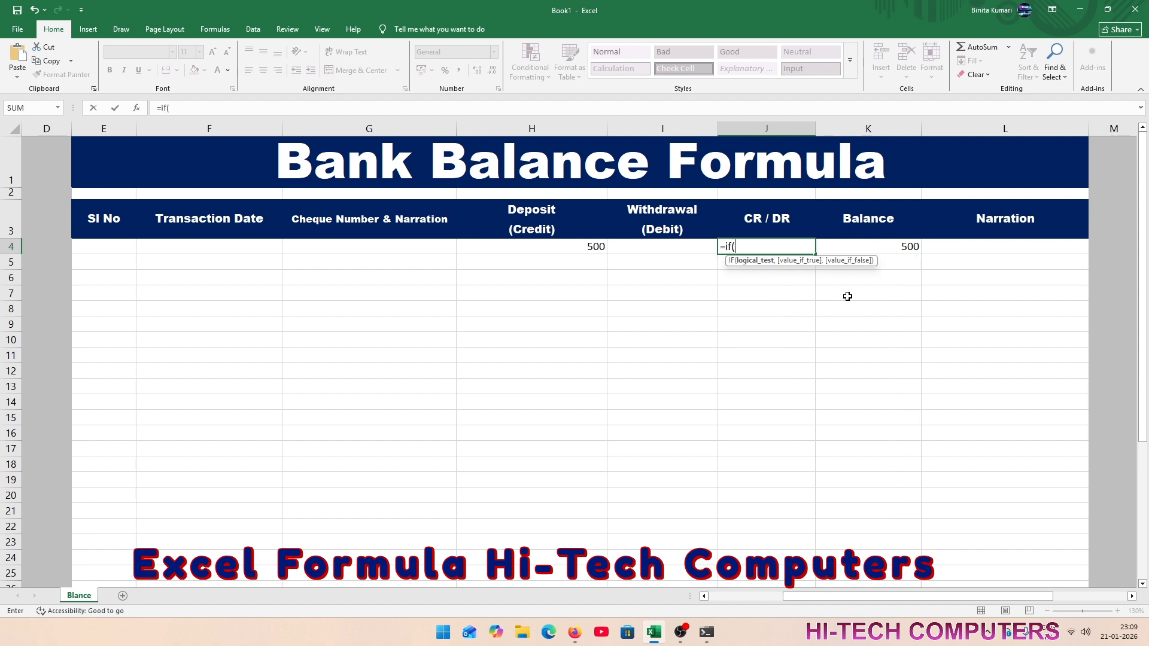
click(575, 248)
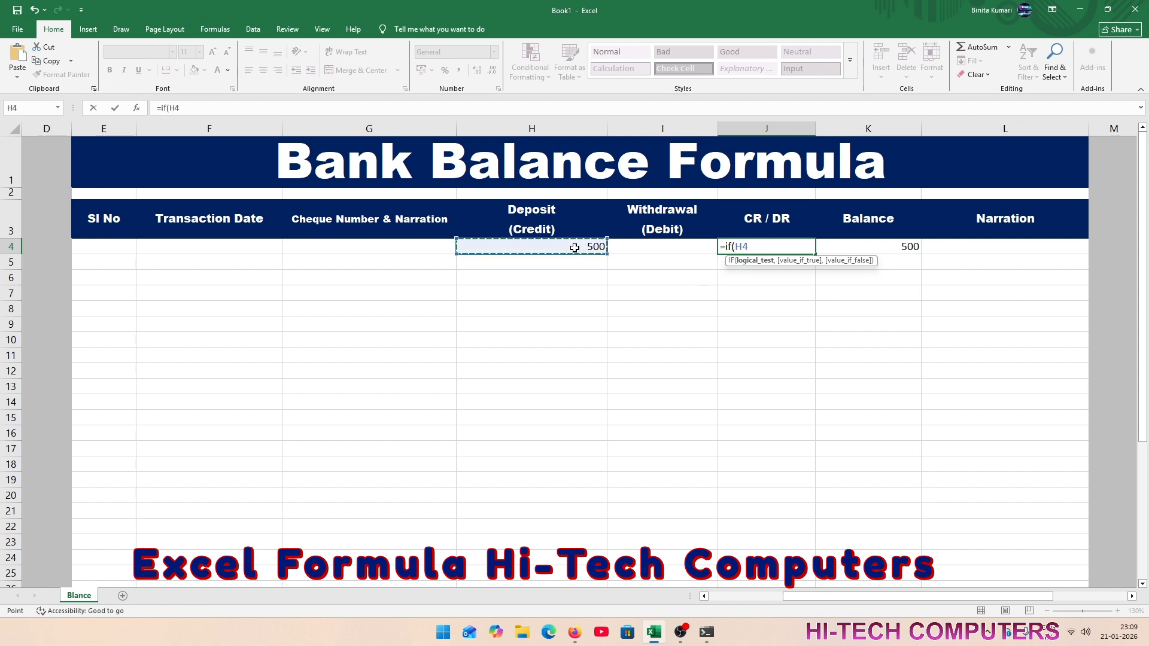
text(>0,")
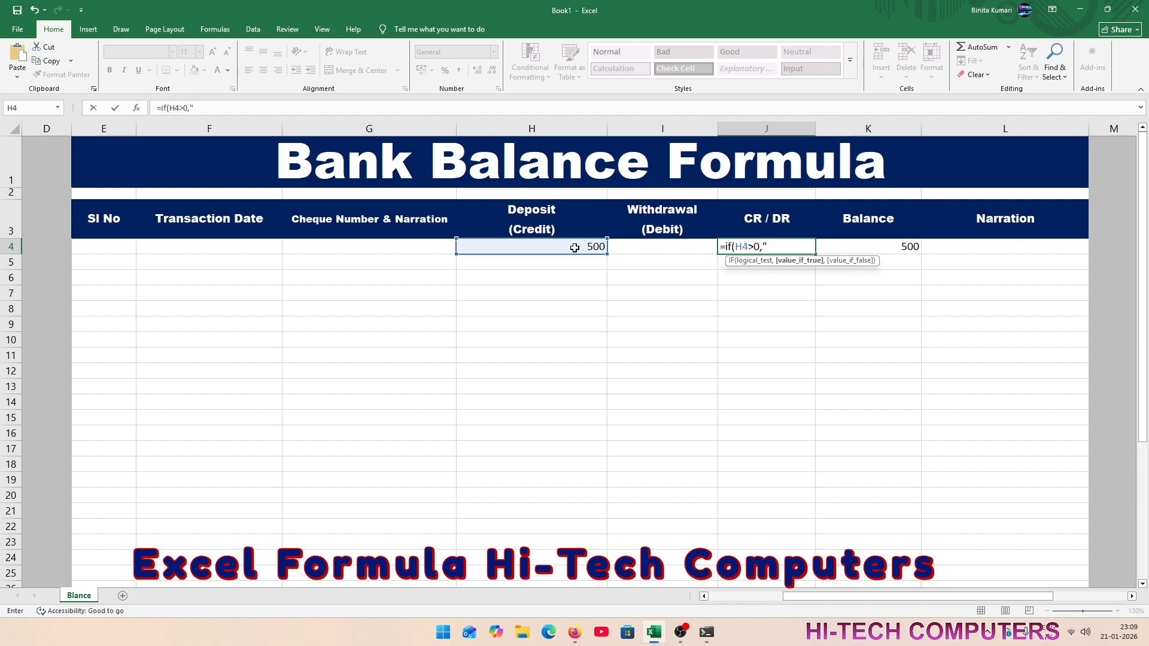
text(Cr)
text(R)
text(",)
text(if()
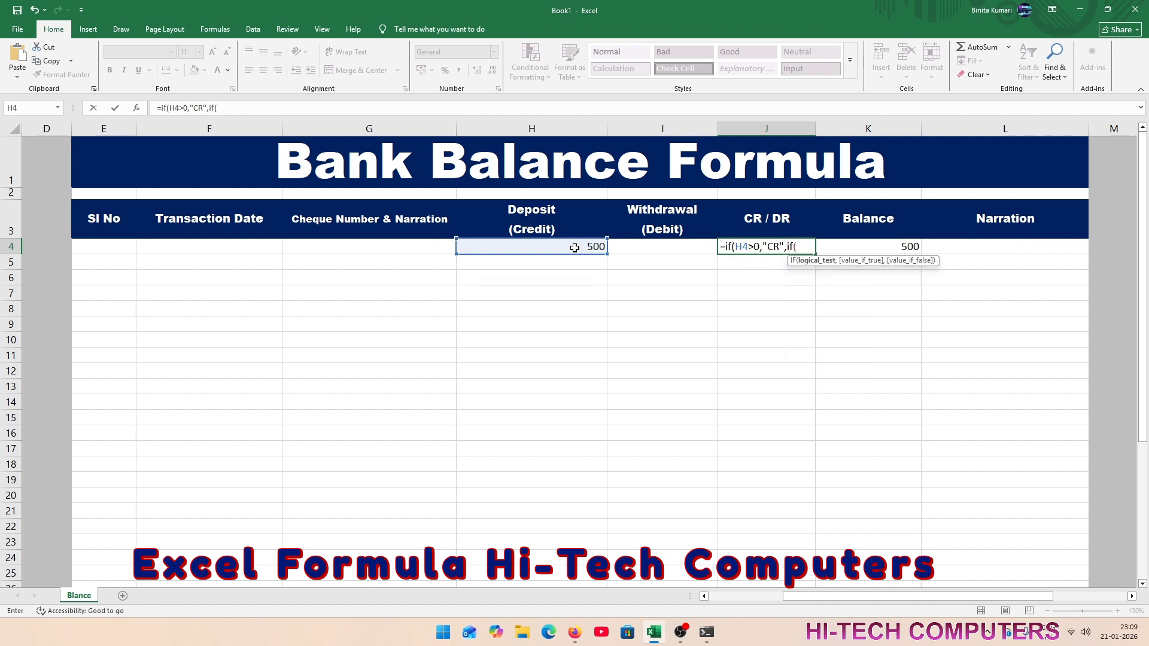
- Complete the nested IF in J4 as I4>0,"DR","" and fill the formula down to J25
click(645, 250)
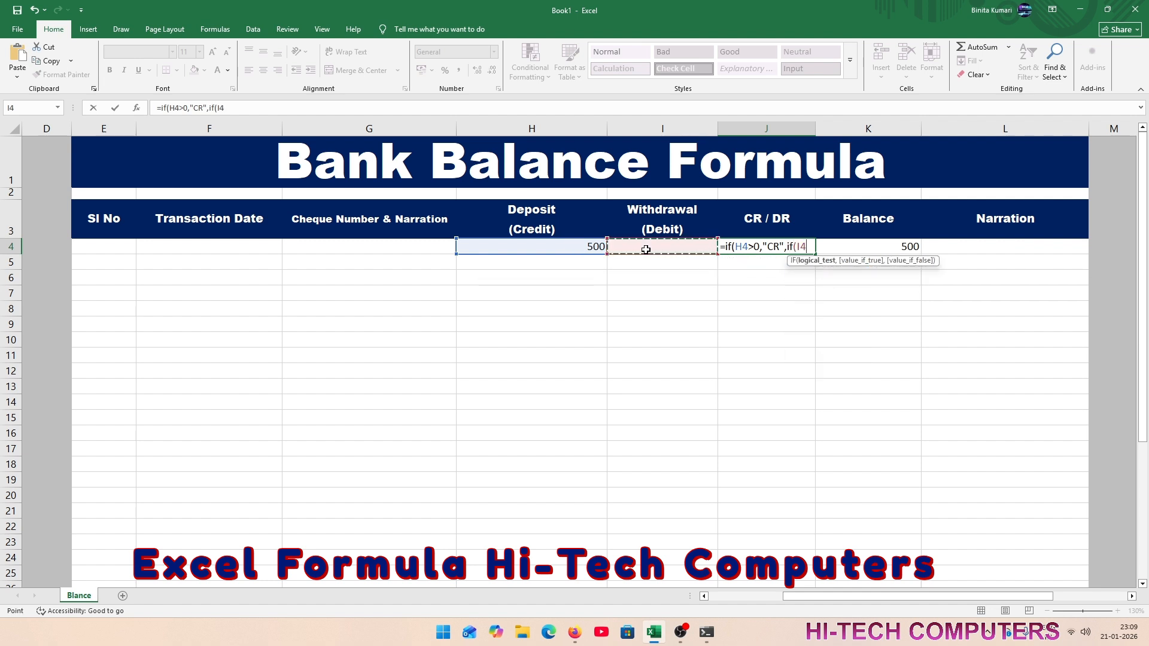
text(>00)
key(BackSpace)
text(,)
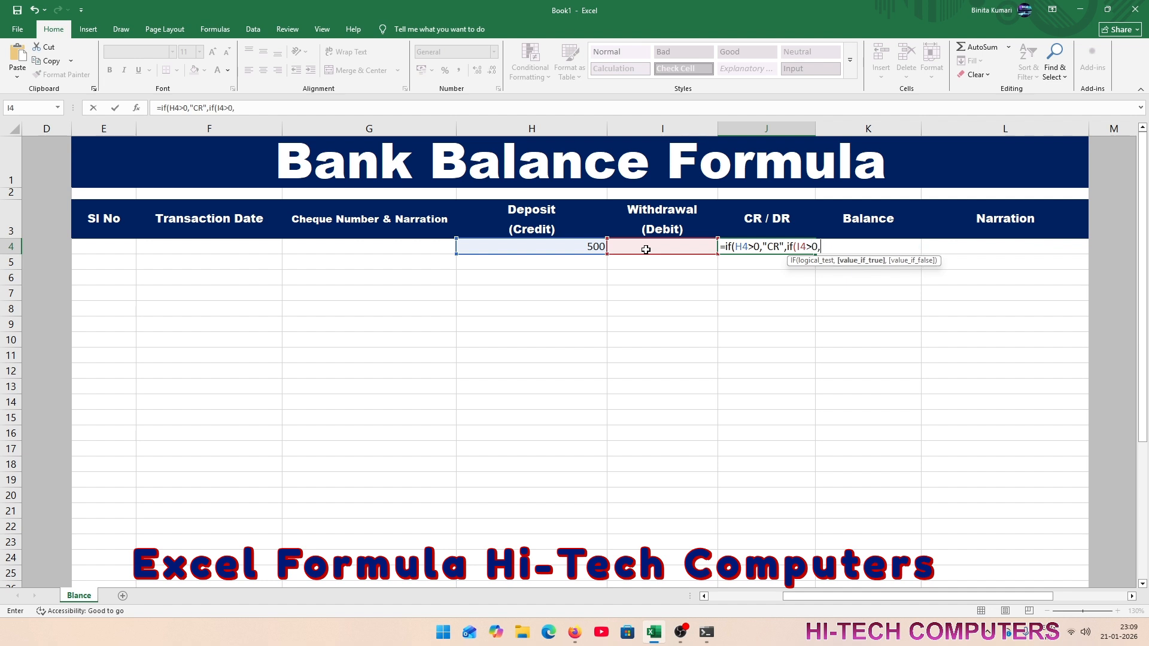
text("DR","")
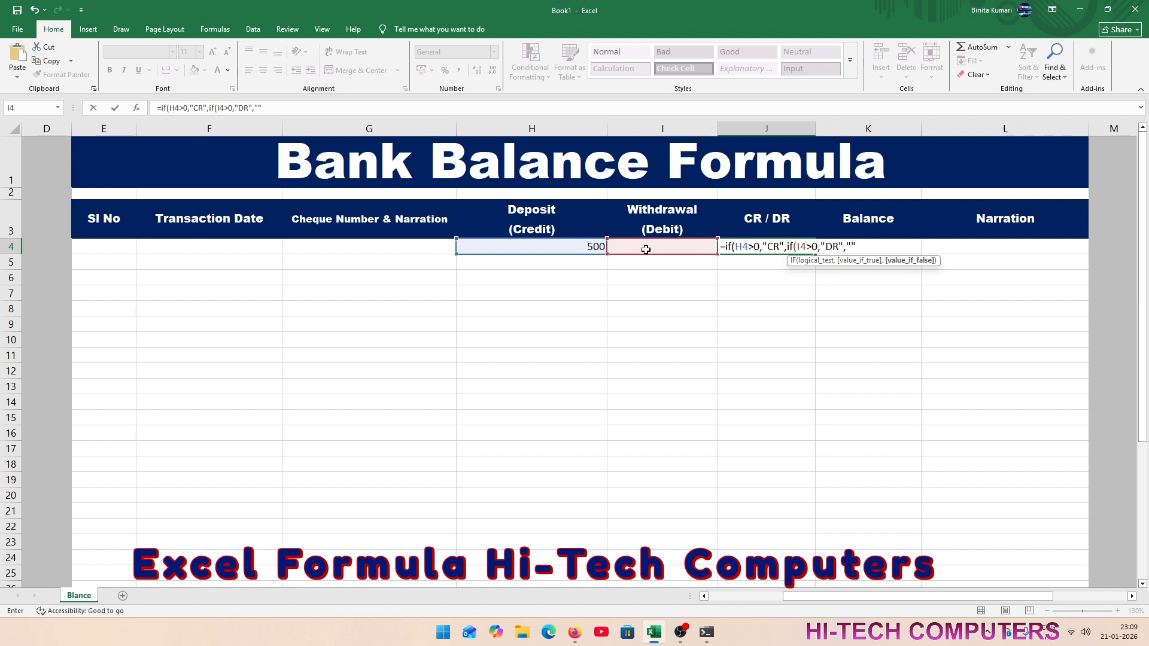
text()))
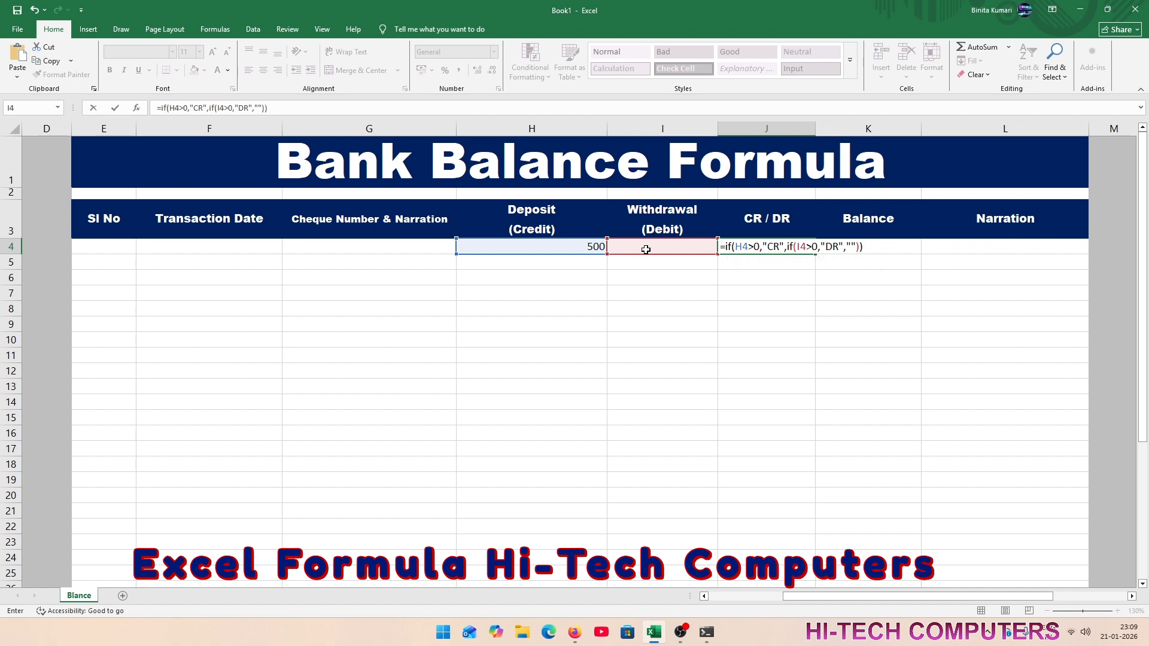
key(Return)
click(748, 246)
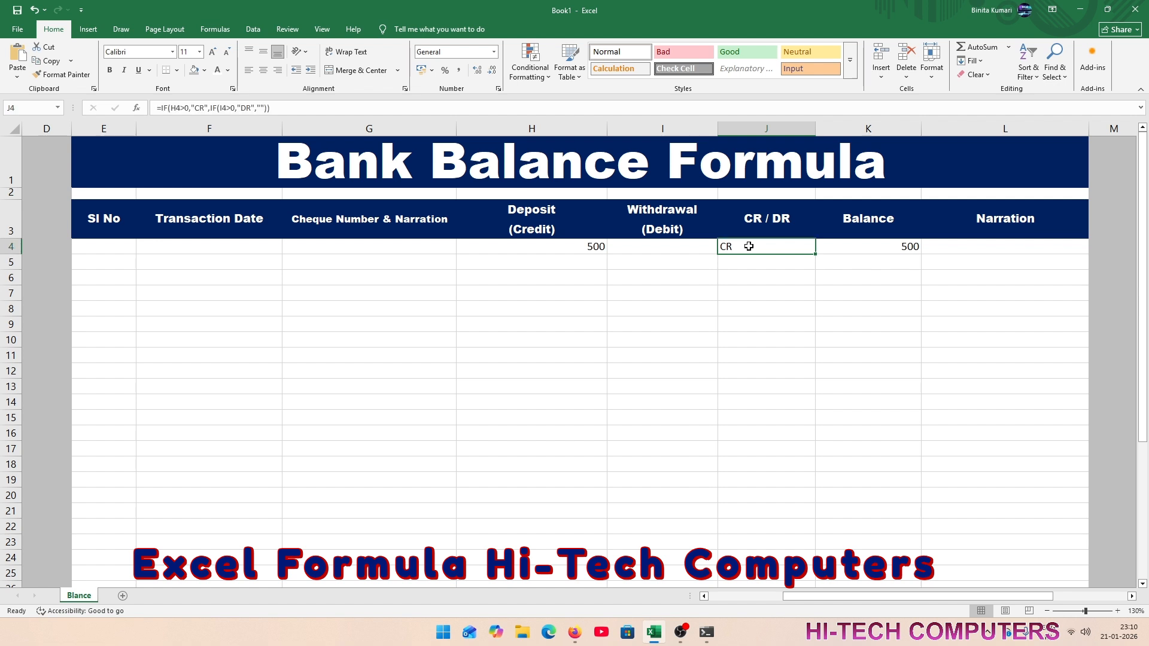
drag(815, 253, 814, 578)
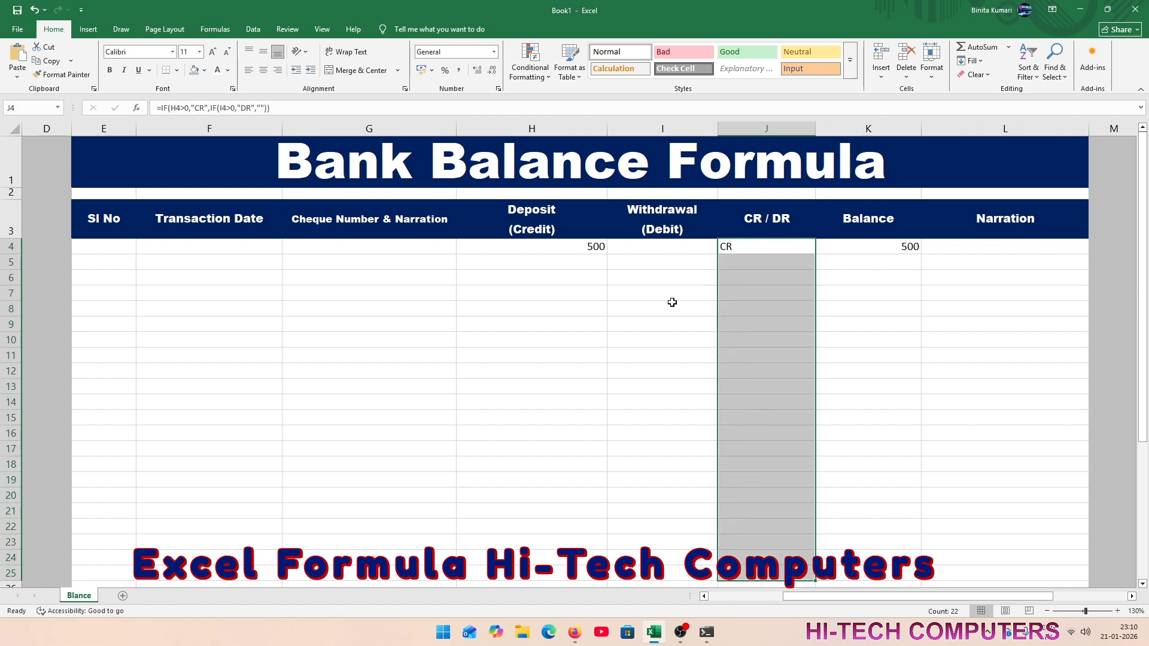
- Test the CR / DR formula with a deposit of 500 in H5 and a withdrawal of 600 in I6
click(561, 251)
click(581, 268)
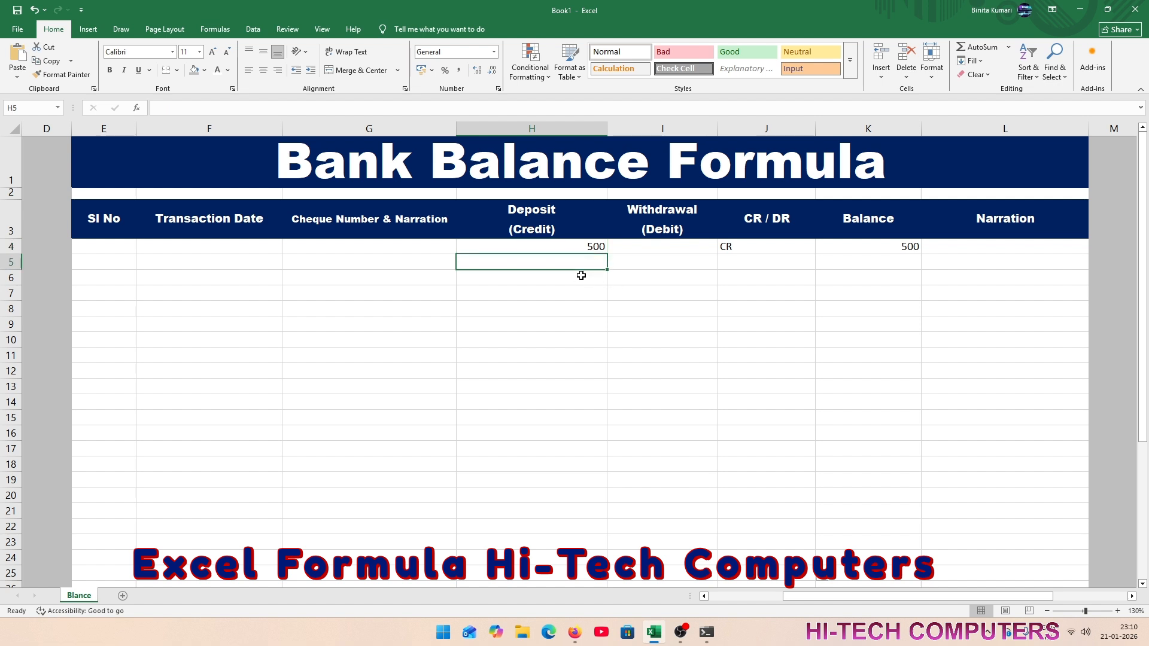
text(500)
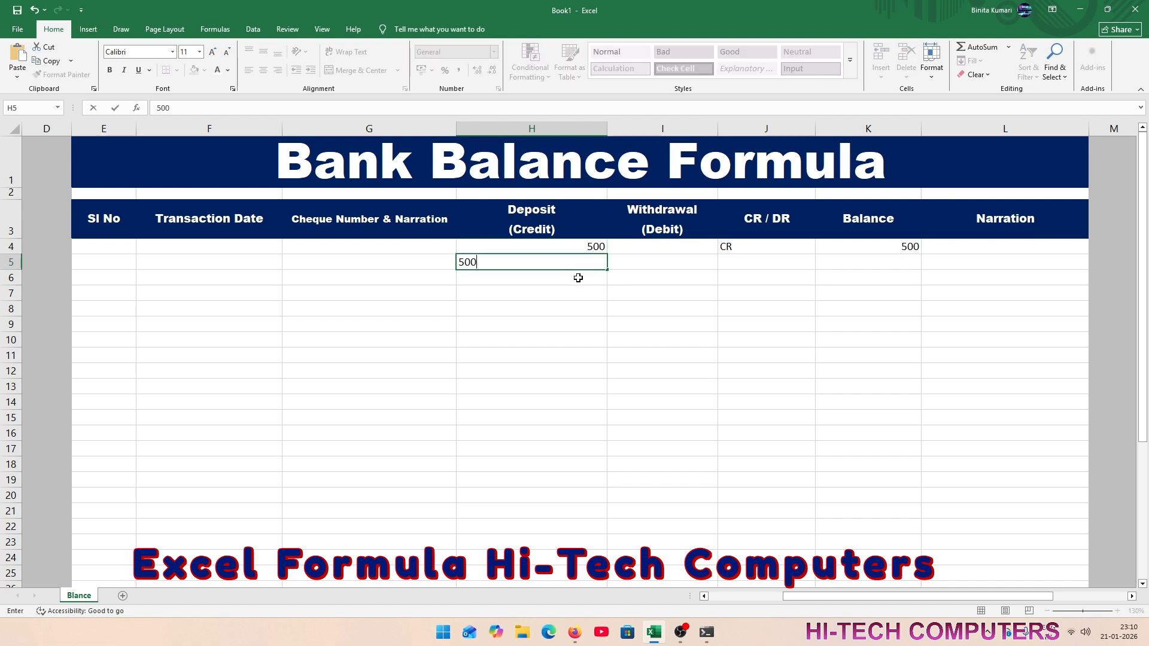
key(Return)
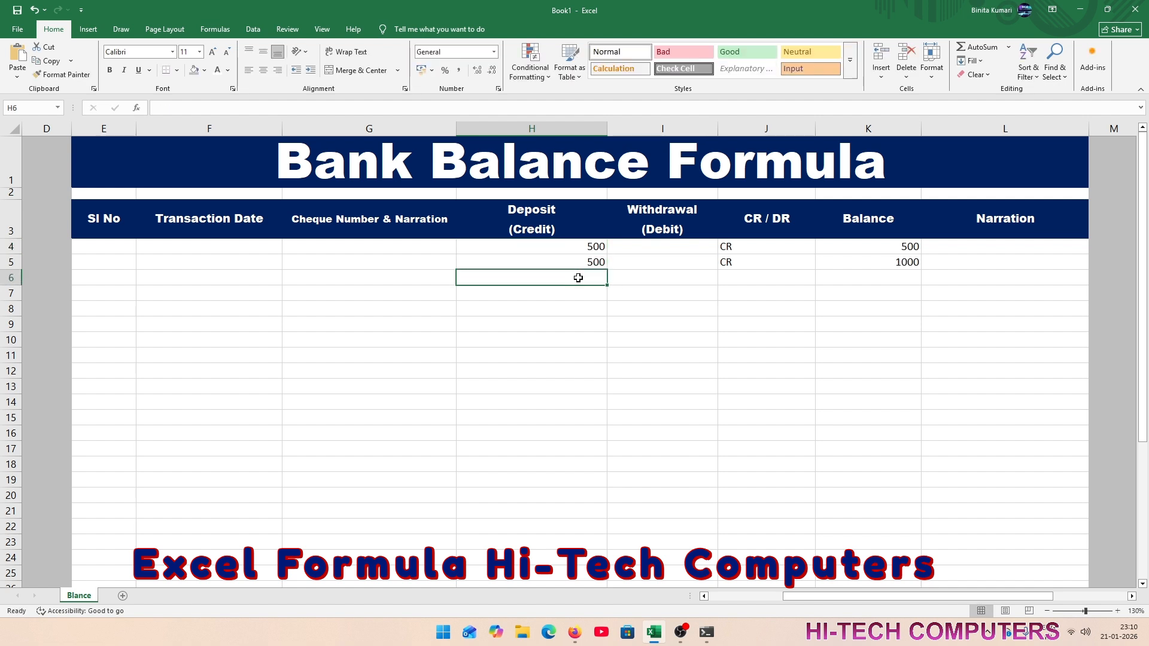
click(650, 276)
text(600)
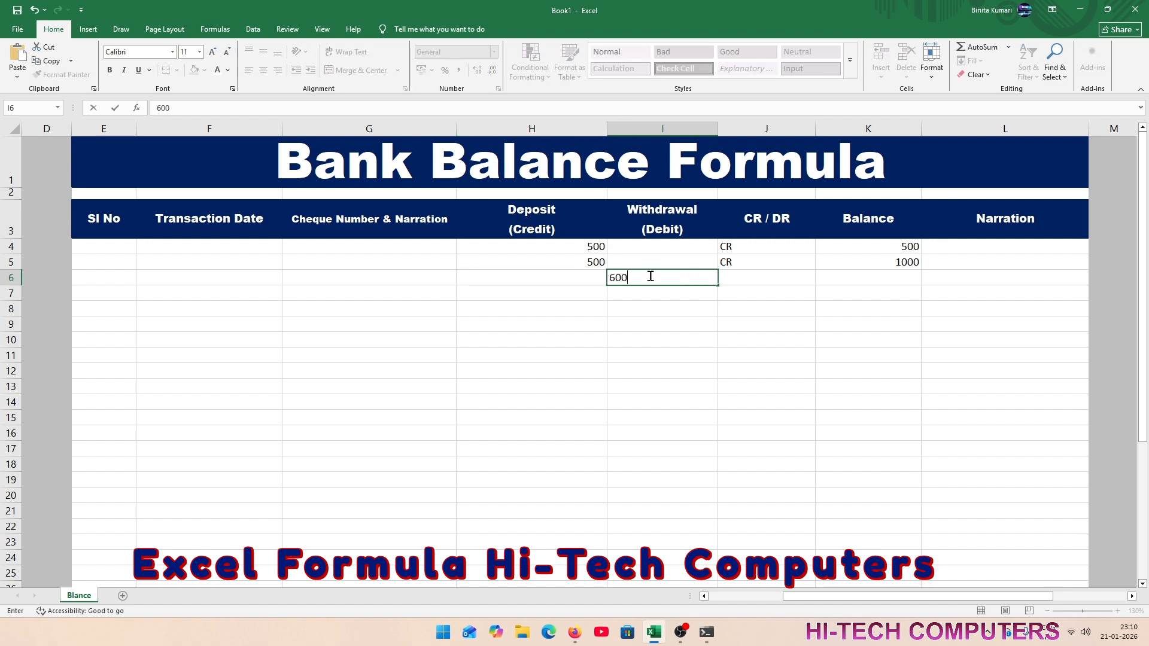
key(Return)
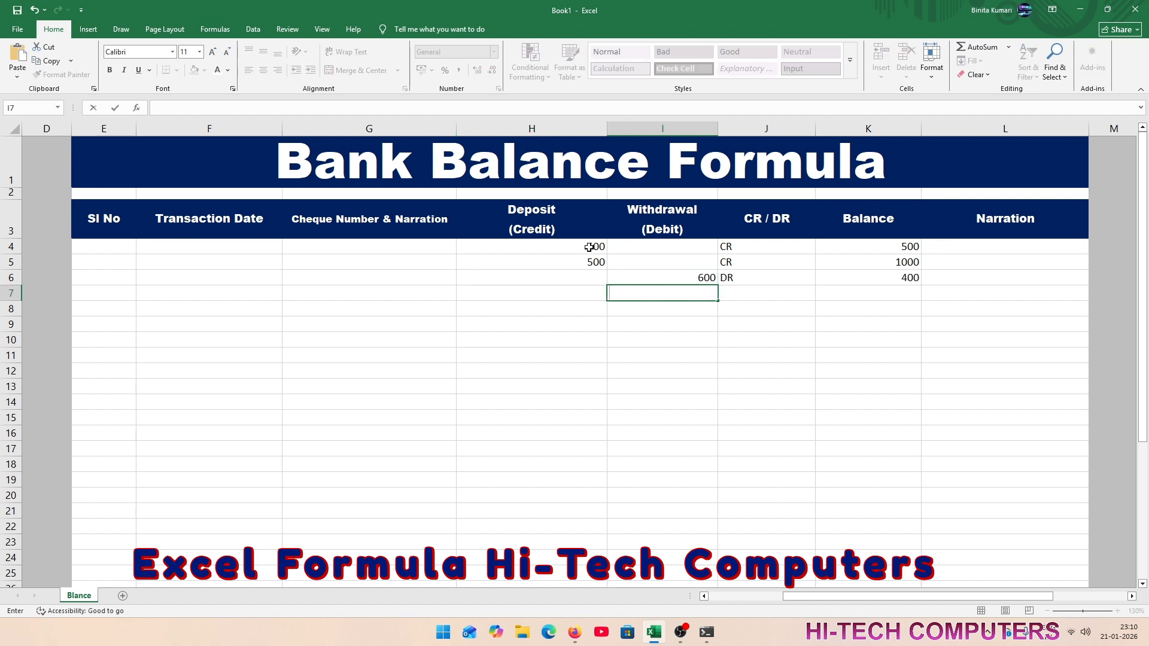
- Clear the test deposit and withdrawal amounts from H4:I6
drag(590, 248, 643, 278)
key(Delete)
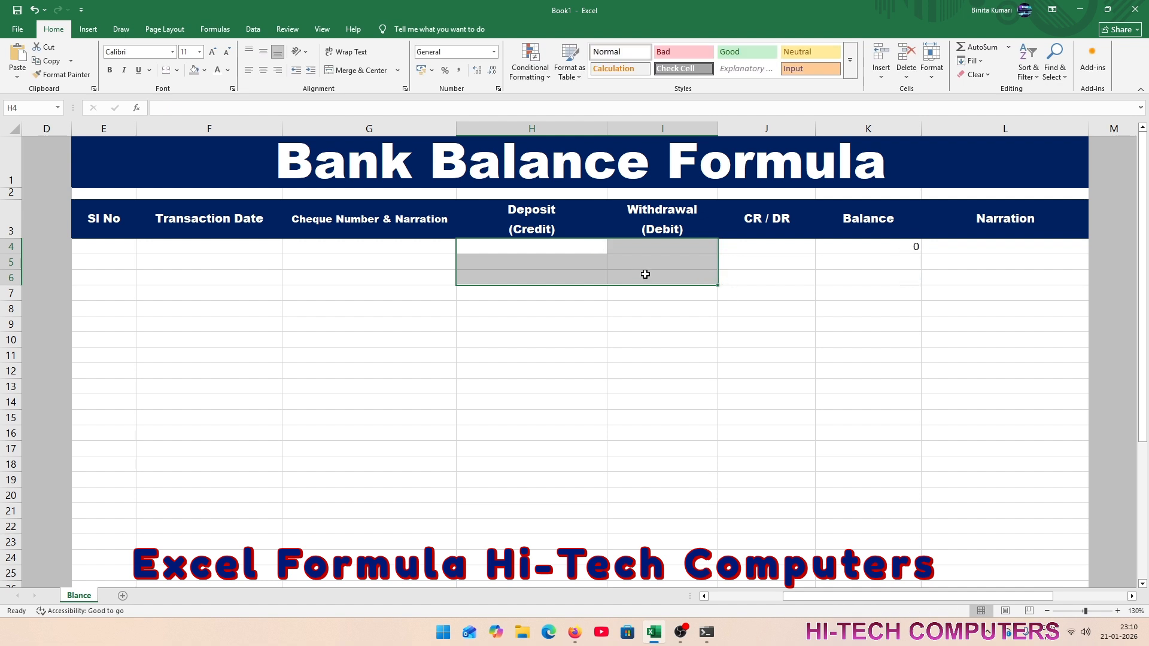
click(754, 247)
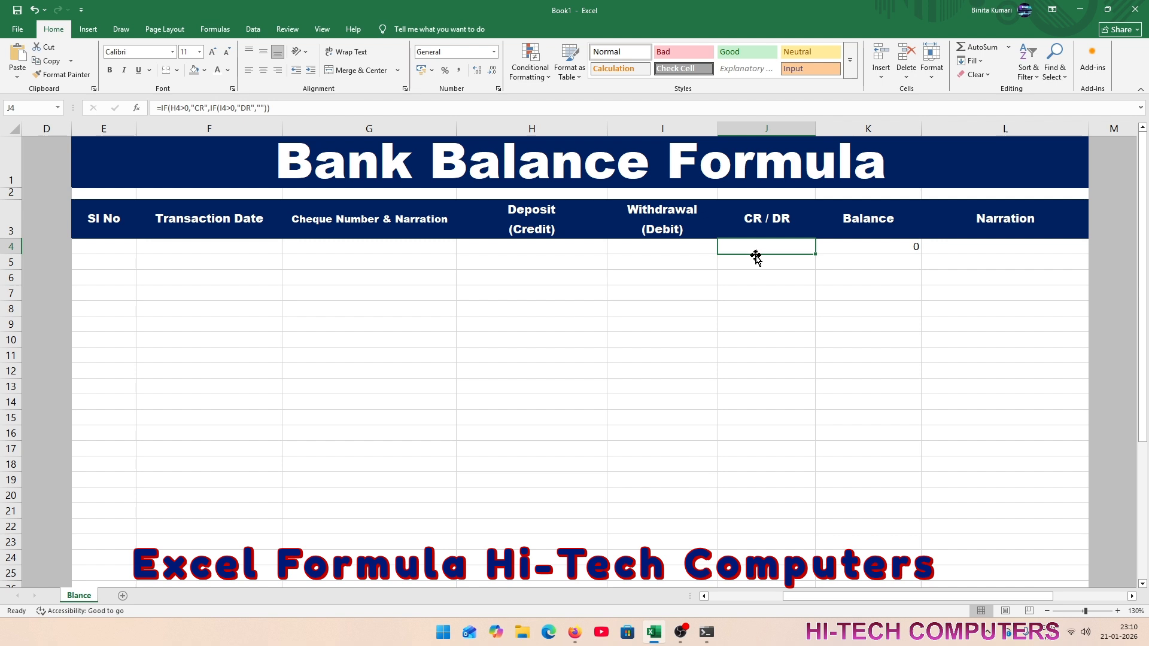
key(Down)
click(753, 249)
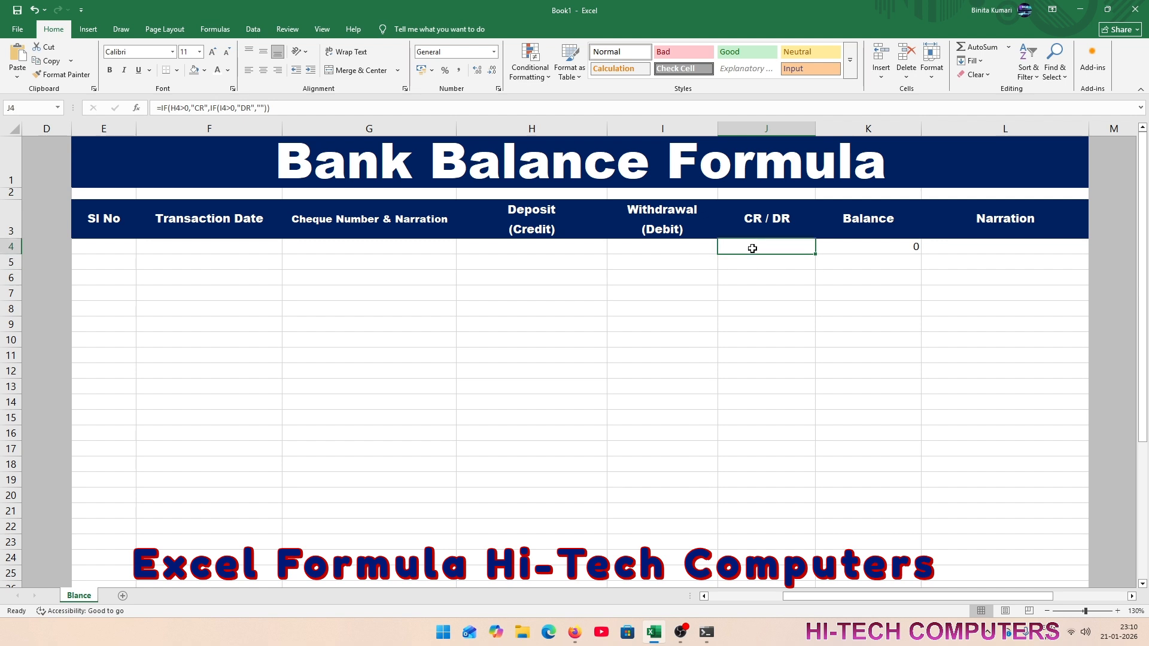
click(999, 254)
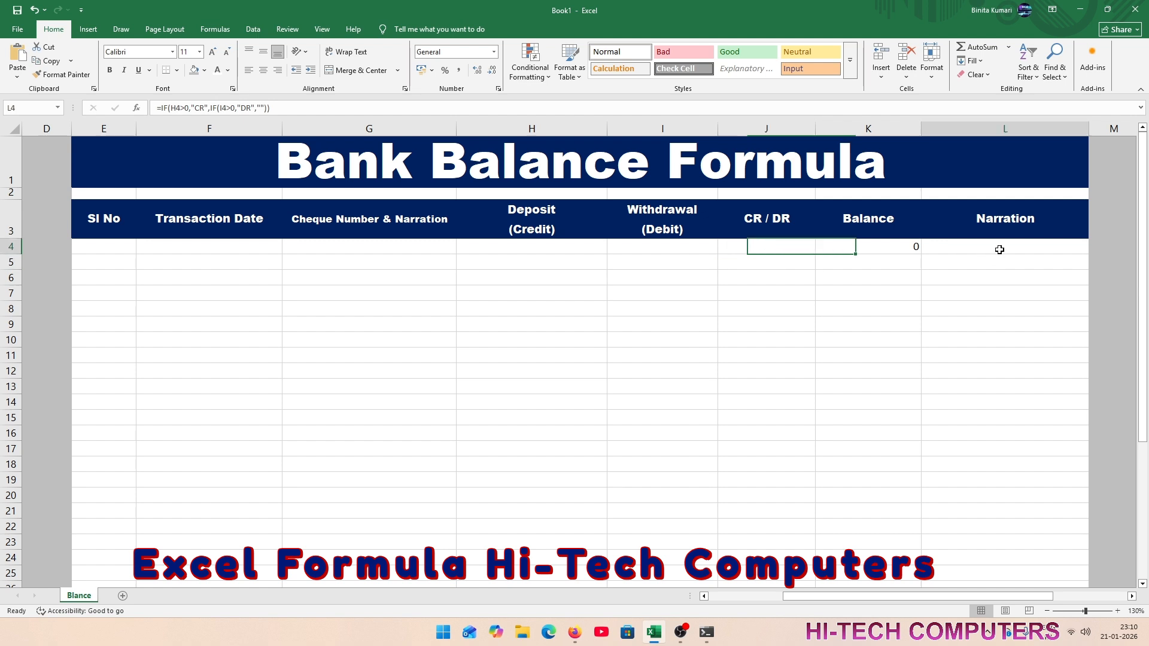
click(378, 249)
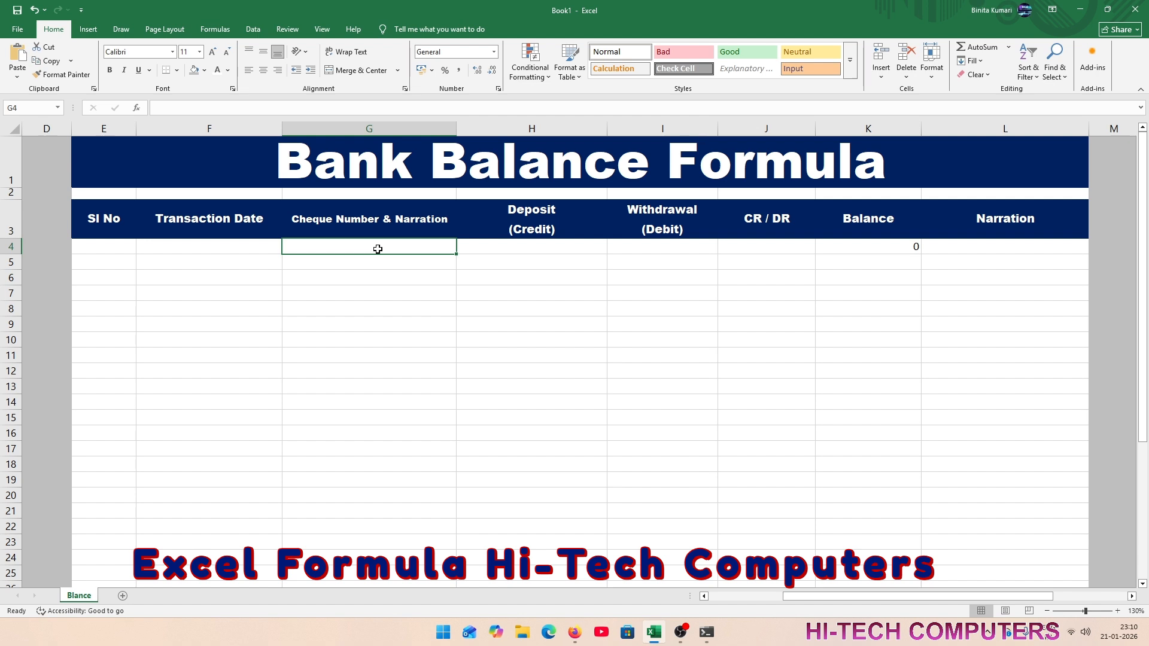
click(537, 250)
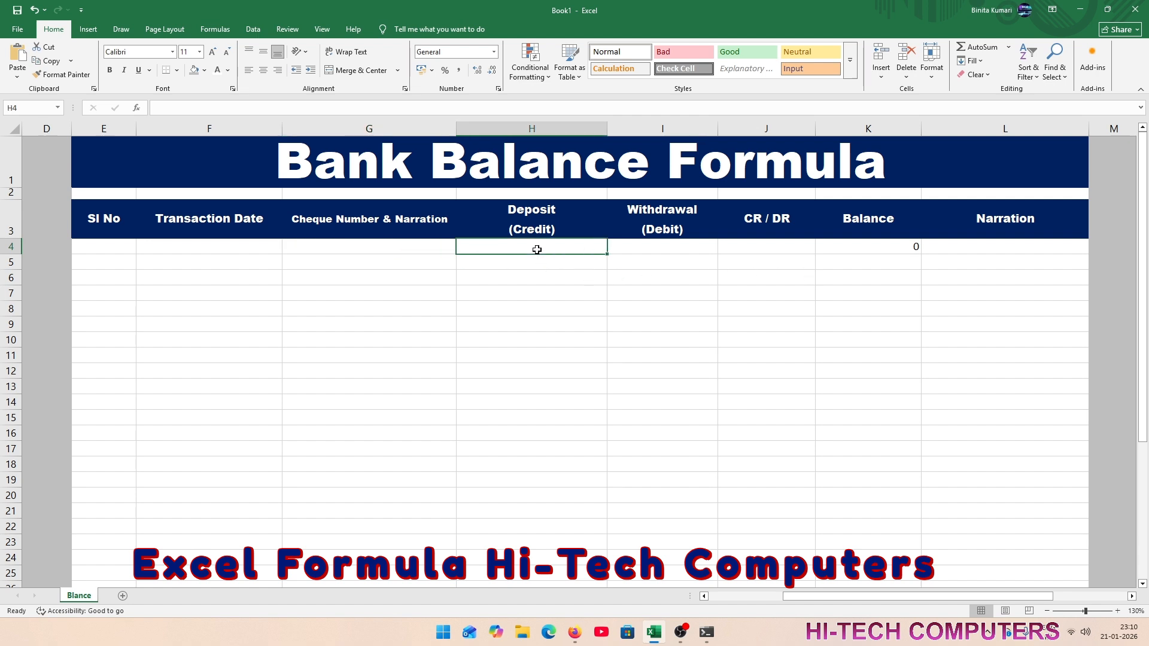
click(949, 250)
click(678, 251)
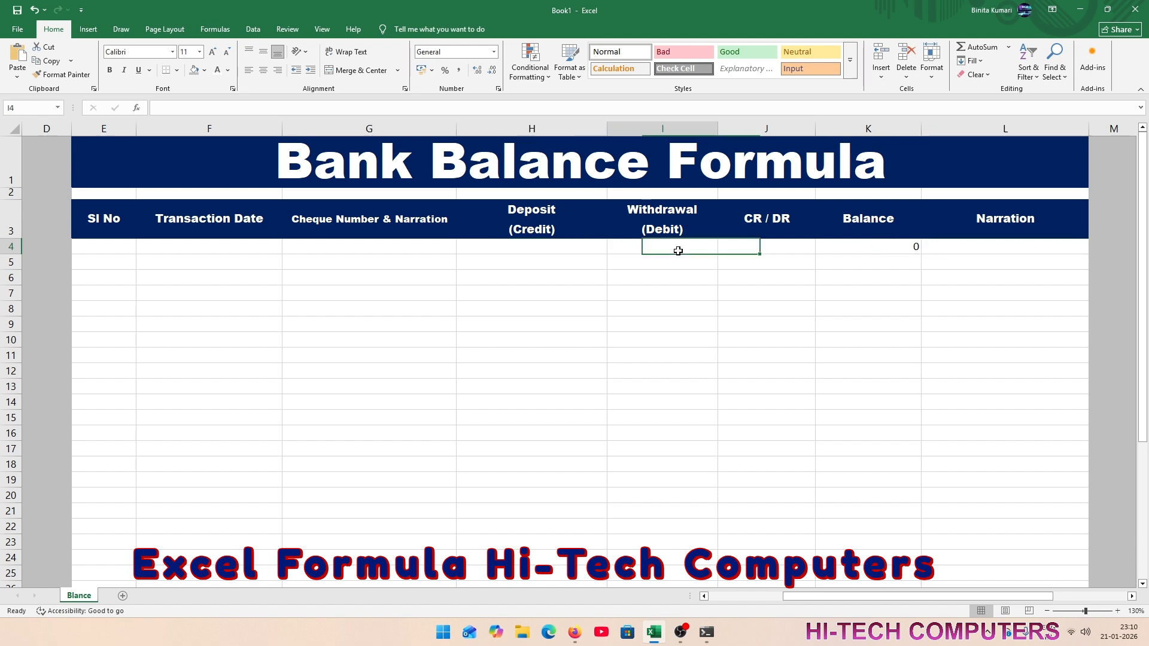
- Begin an IF formula in the first Narration cell, L4
click(970, 251)
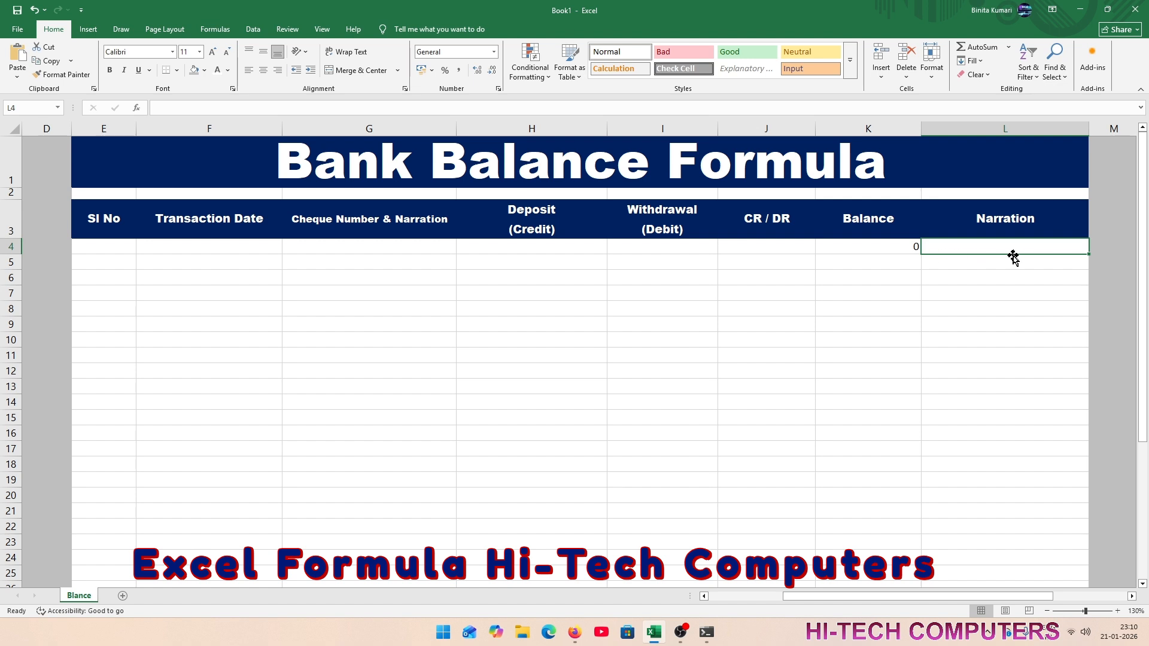
text(=)
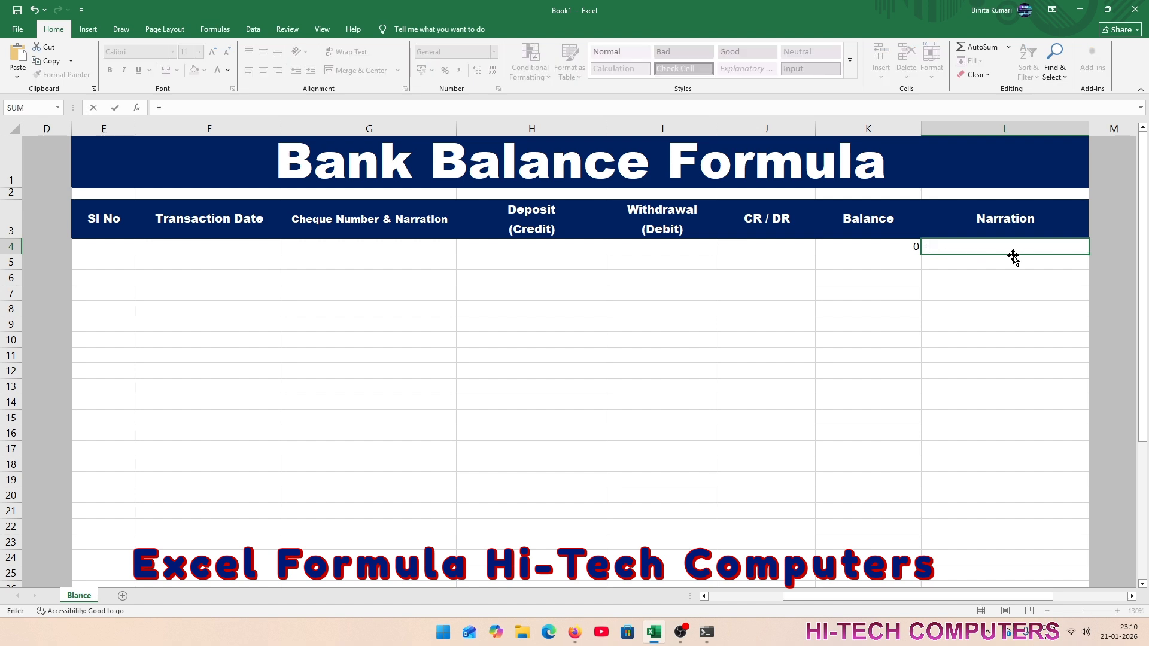
text(if)
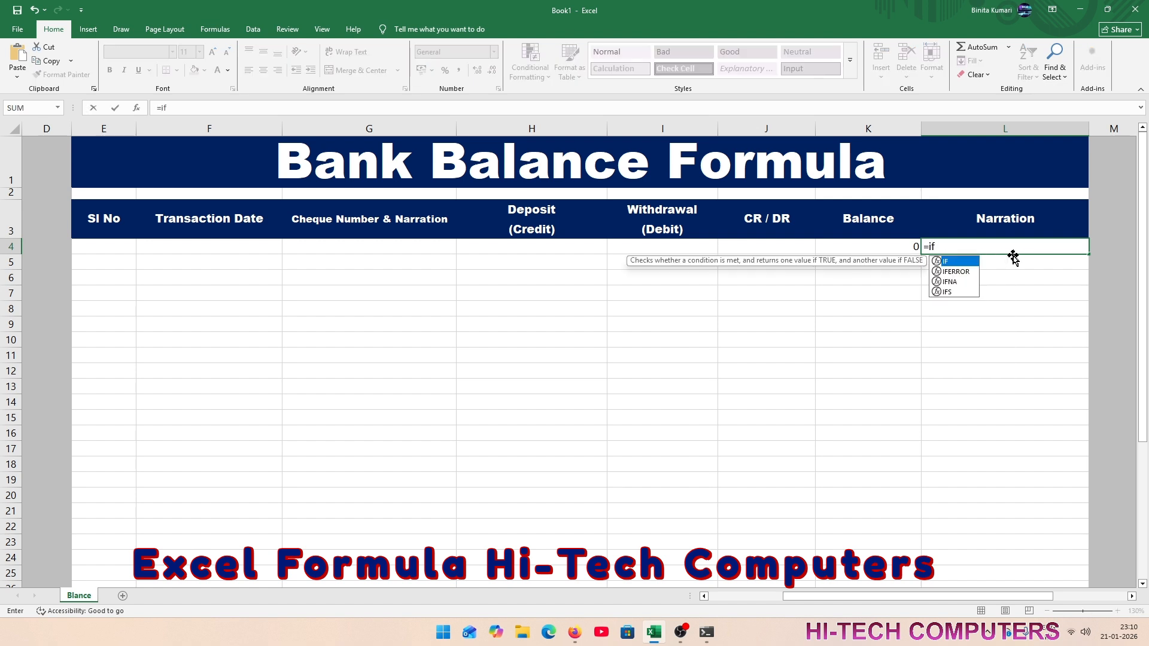
text(()
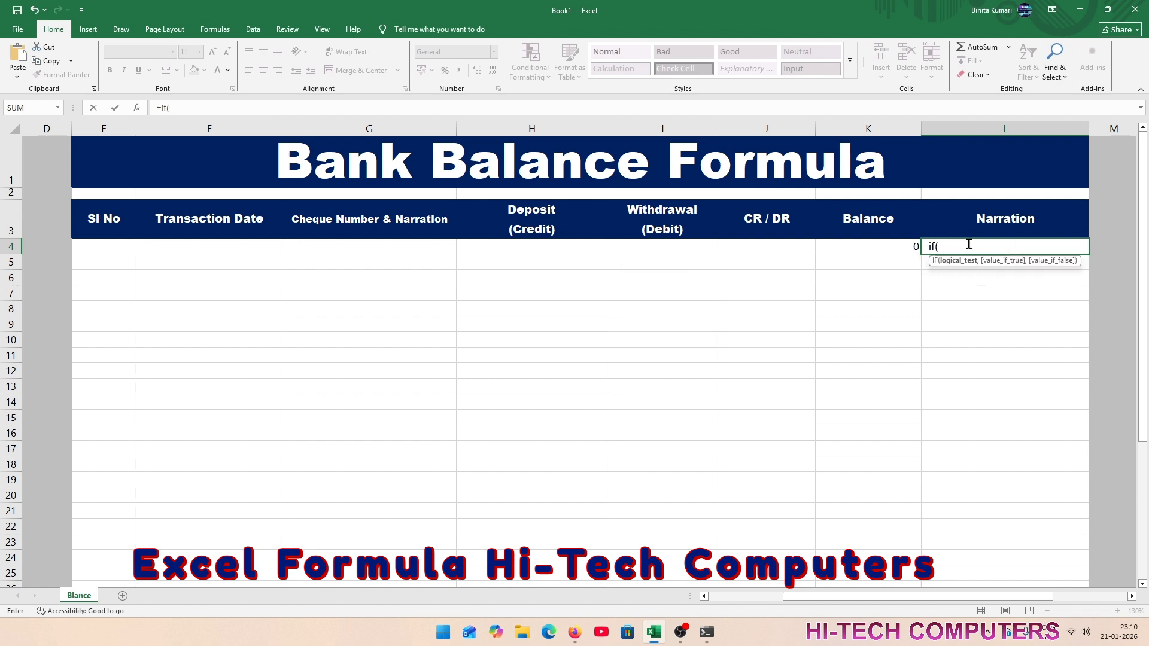
click(567, 249)
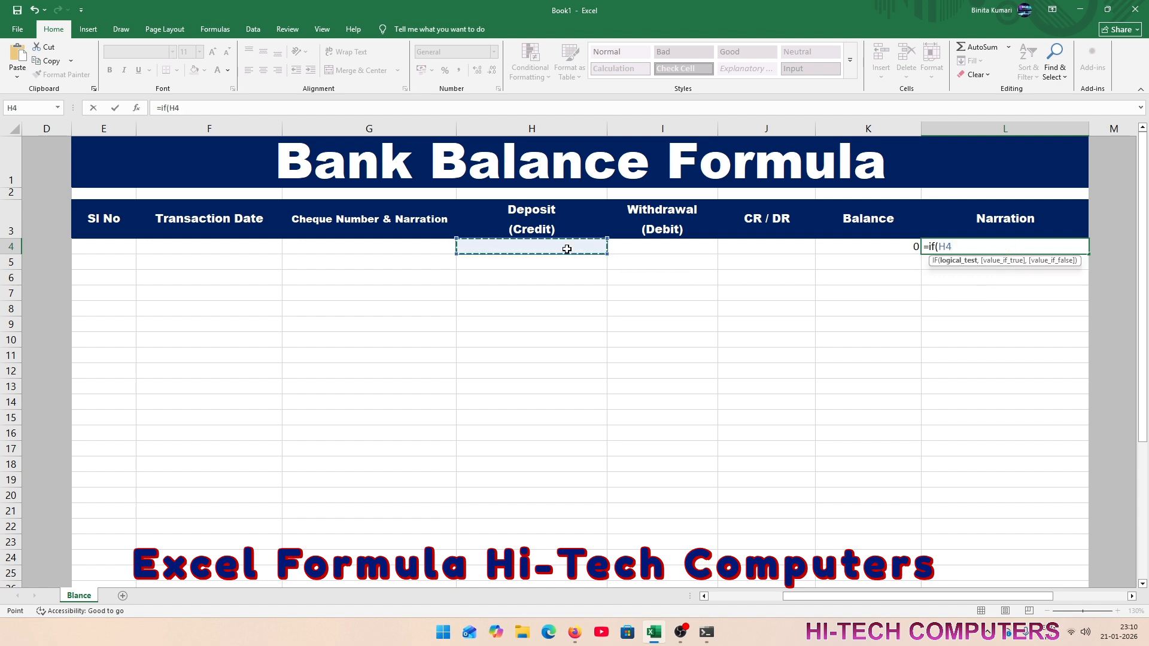
text(="Cr)
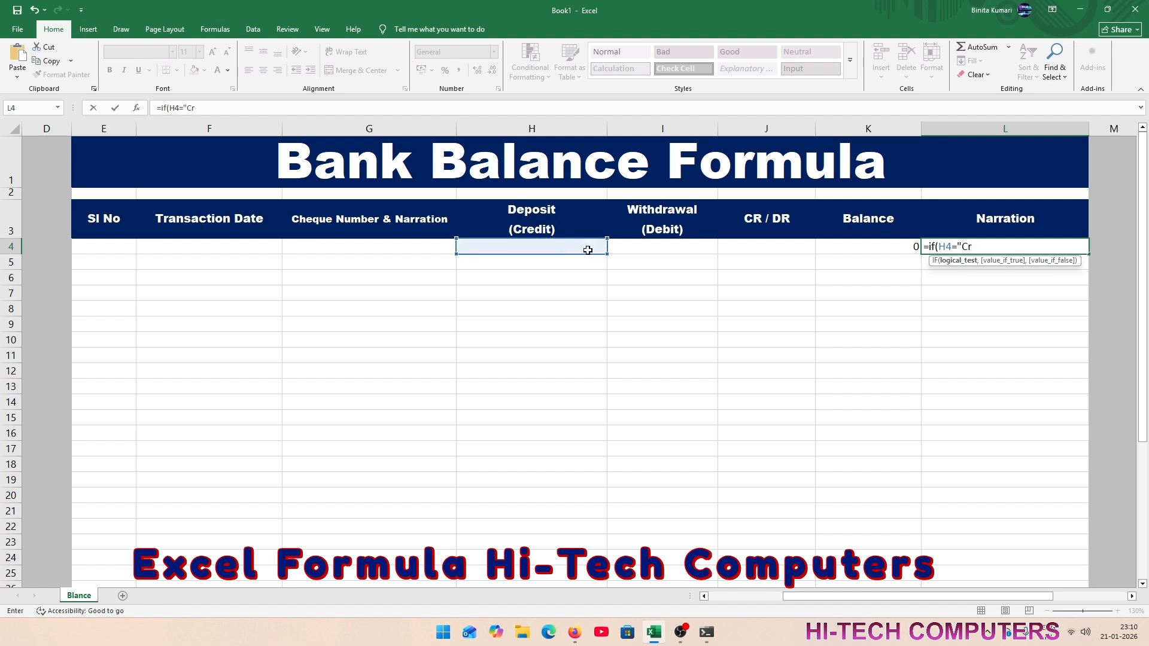
key(BackSpace)
key(BackSpace)
key(BackSpace)
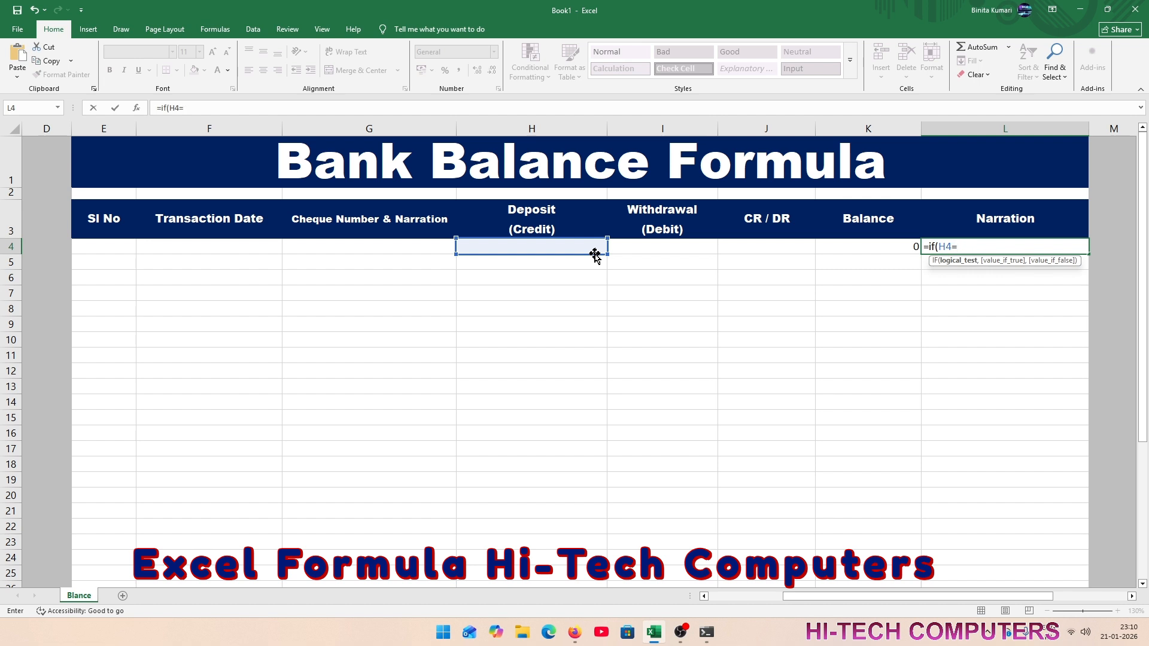
key(BackSpace)
key(BackSpace)
key(BackSpace)
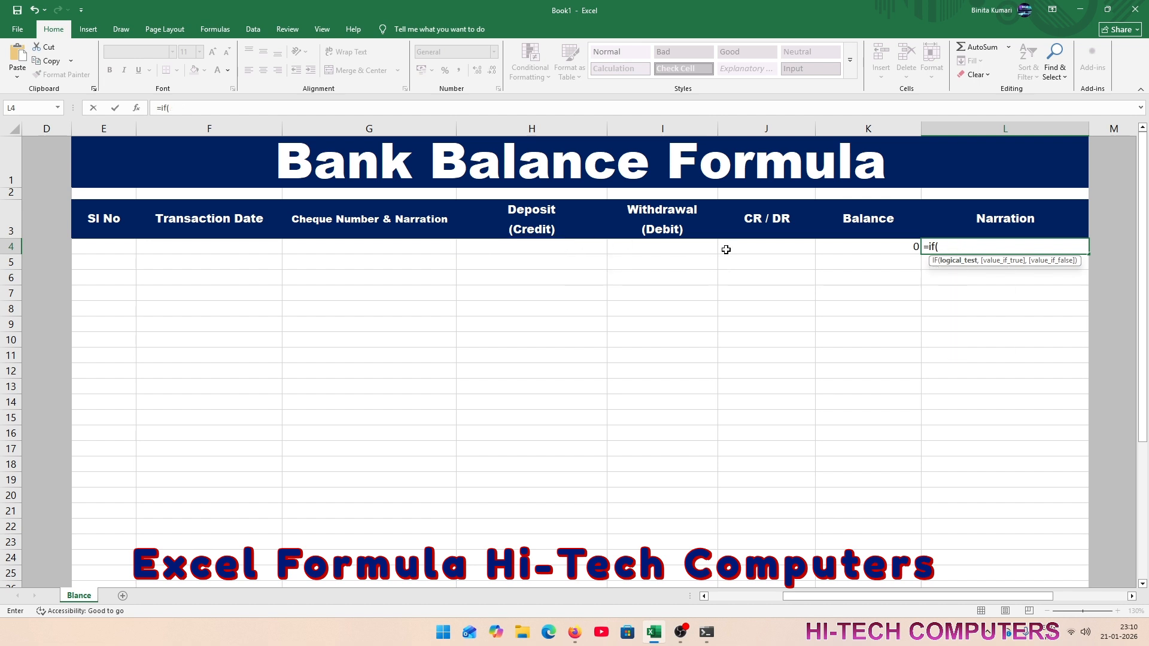
- Set the logical test of the IF formula in L4 to J4="CR"
click(736, 250)
text(="Cr)
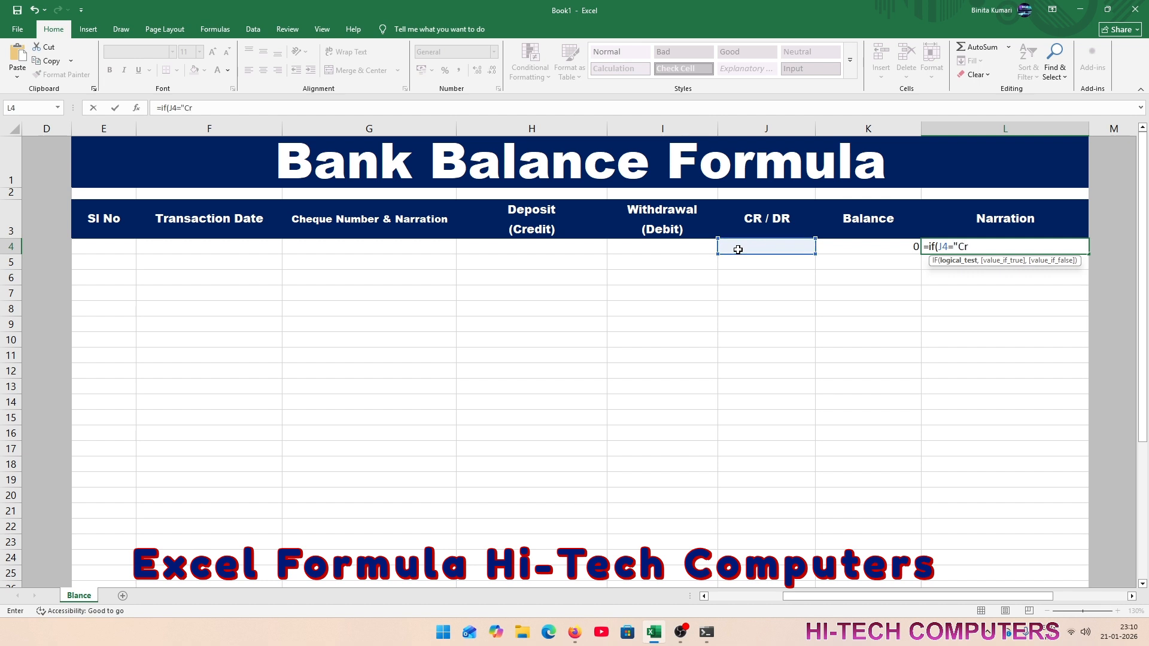
text(R",)
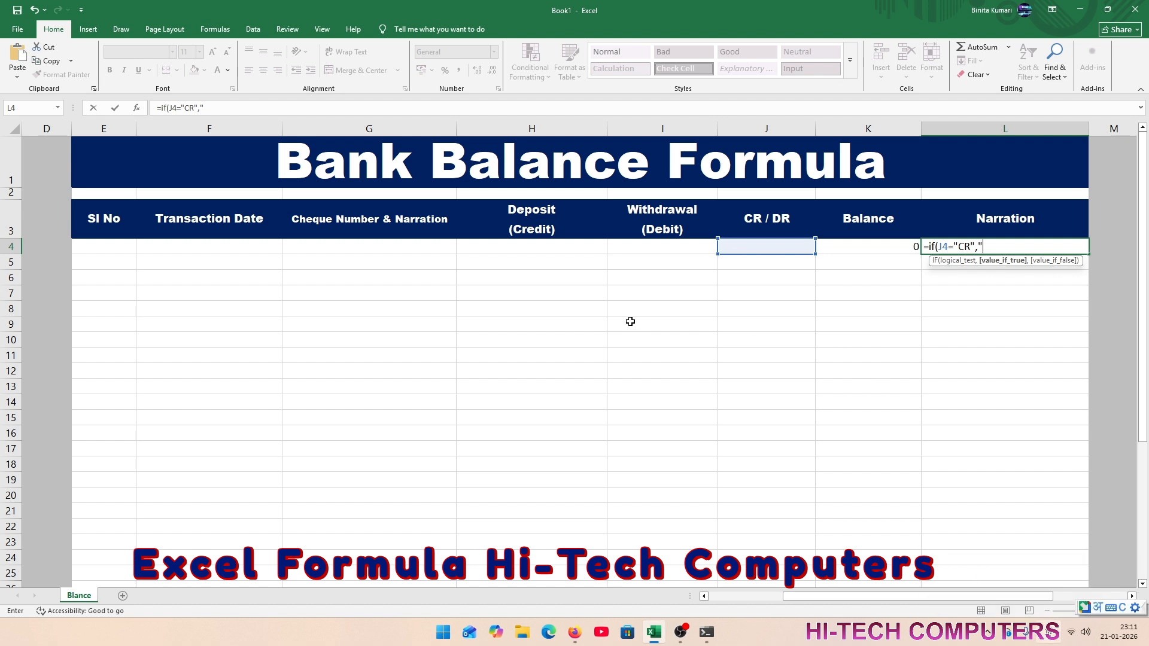
- Enter the Hindi text "बैंक खाते में पैसा जमा की गई है " as the value if true in the L4 formula
text(बैंक ka)
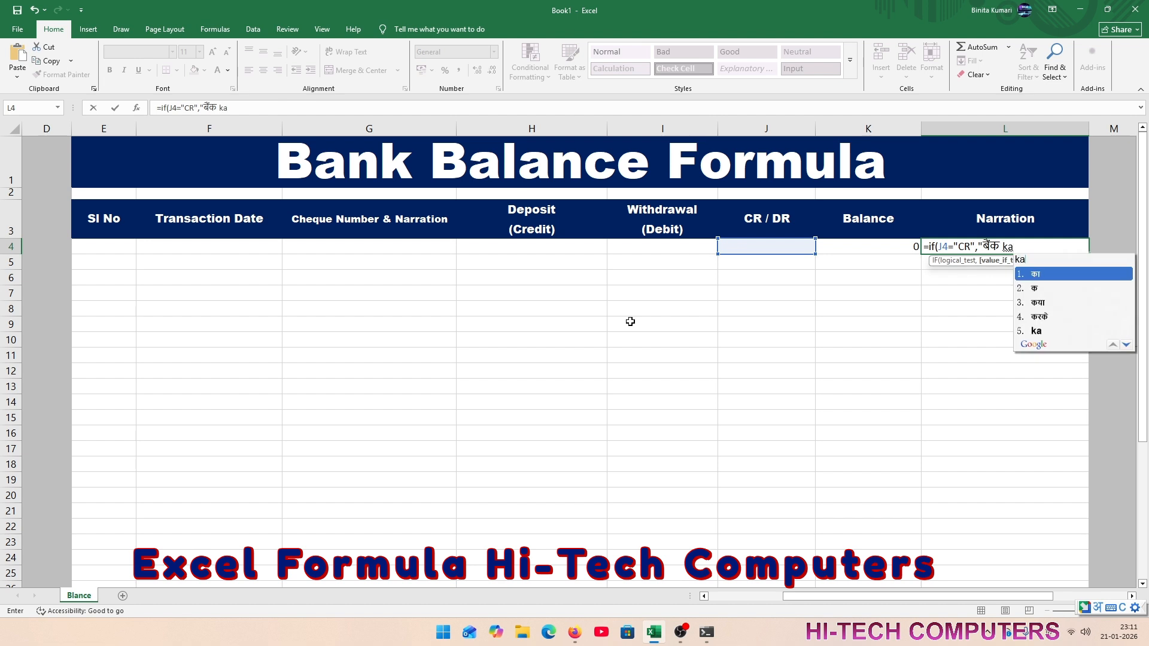
key(BackSpace)
text(hate )
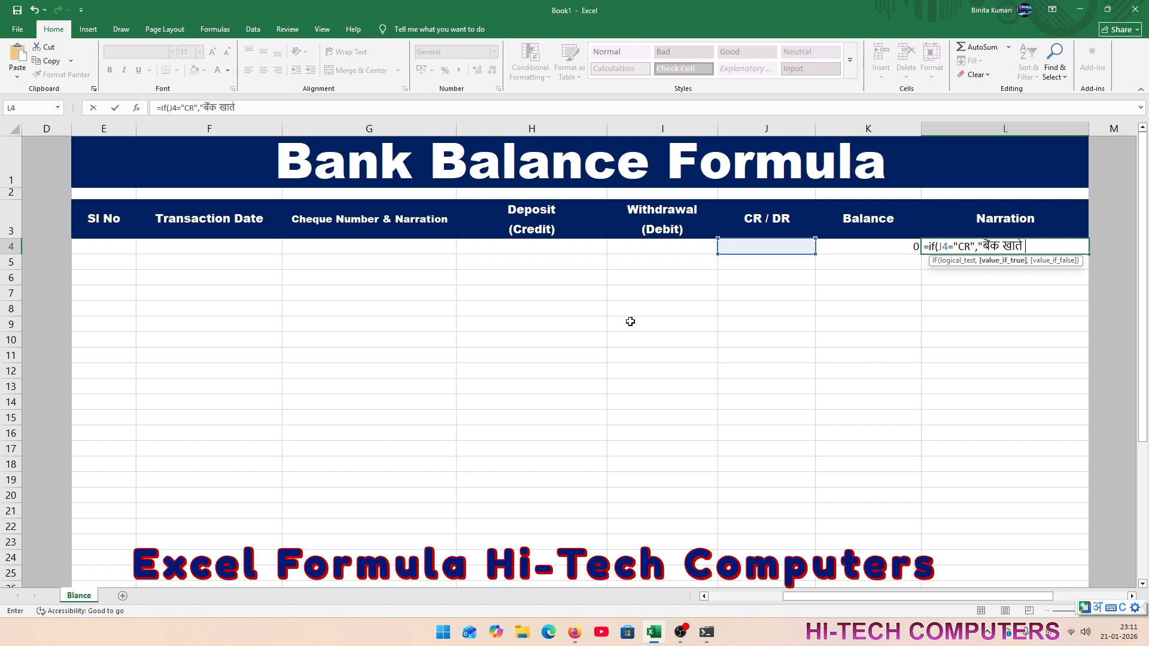
text(में )
text(paisa)
text( jama)
text( ki )
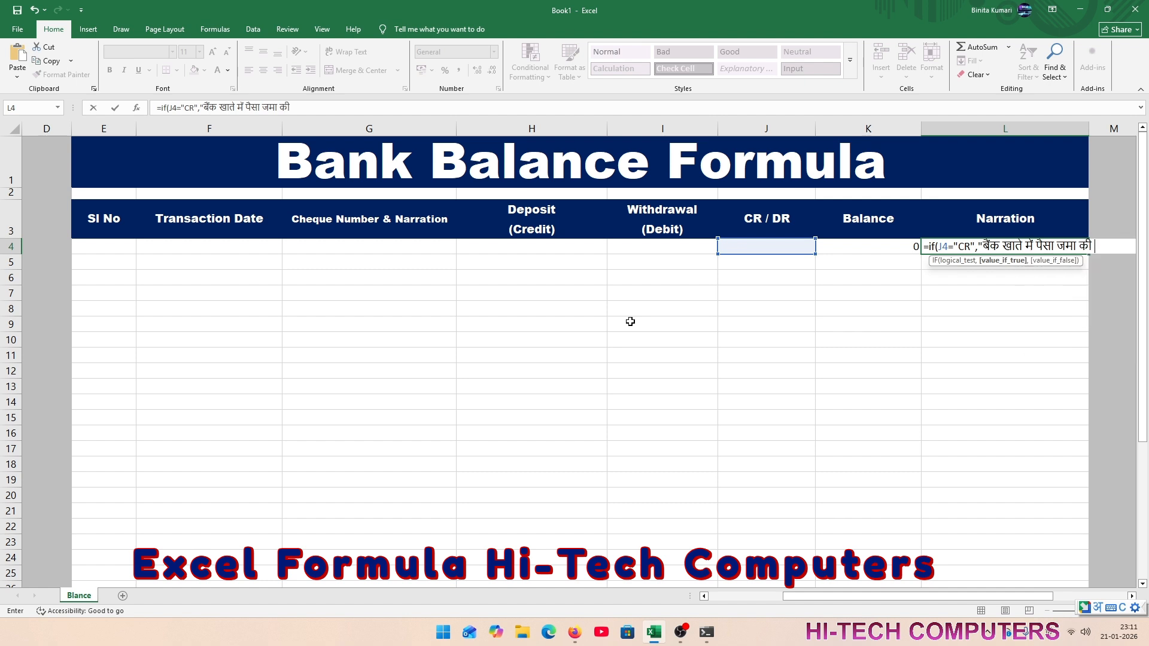
text(gai )
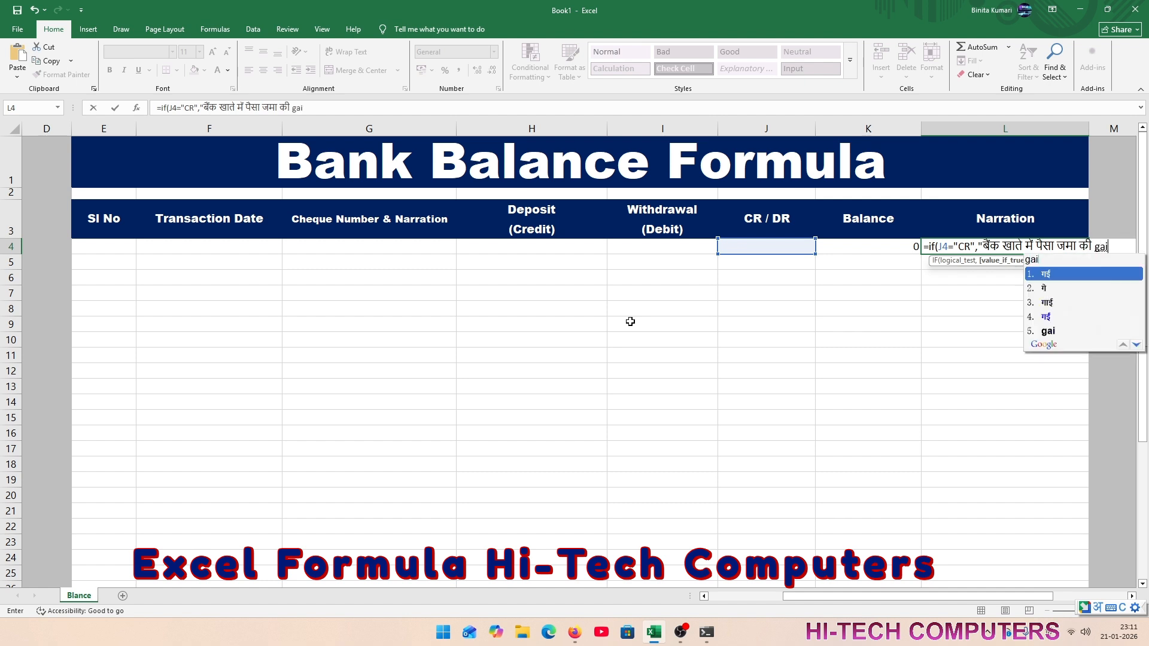
text(hai)
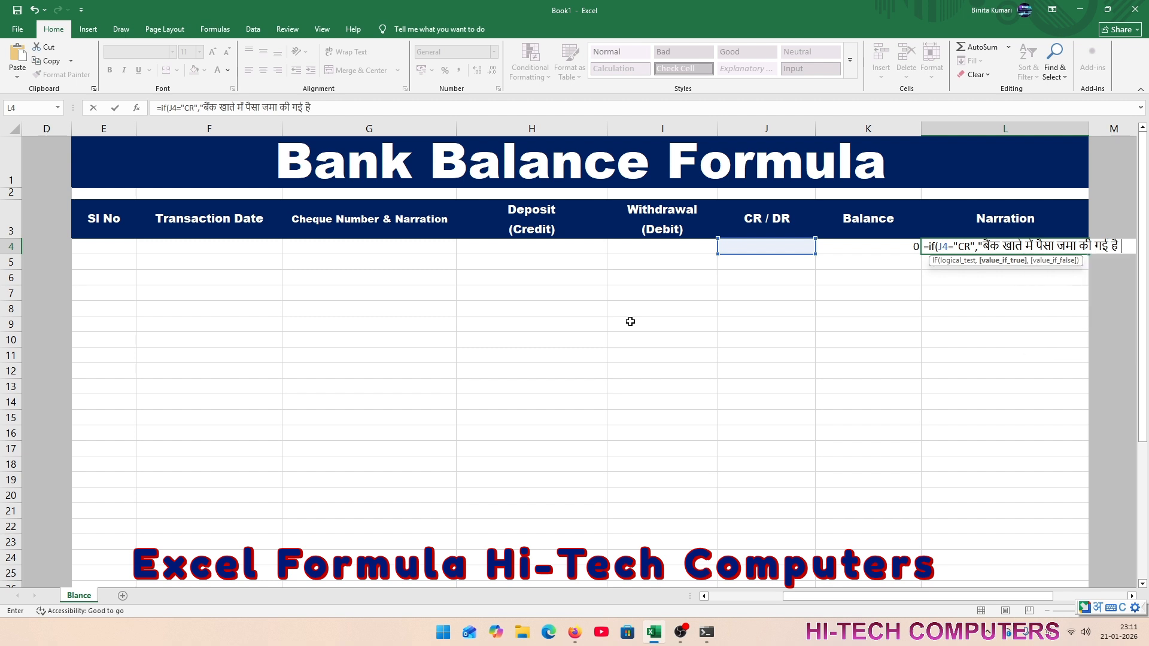
text( ",)
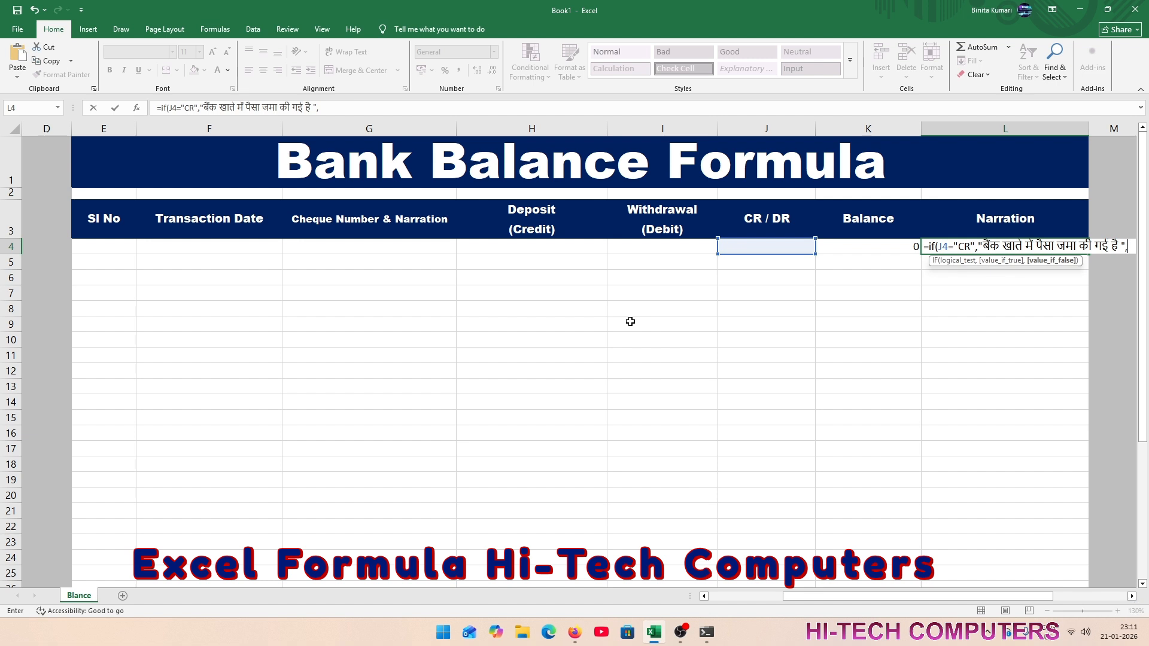
- Nest a second IF as the value if false in the L4 formula, testing J4="DR"
text(if)
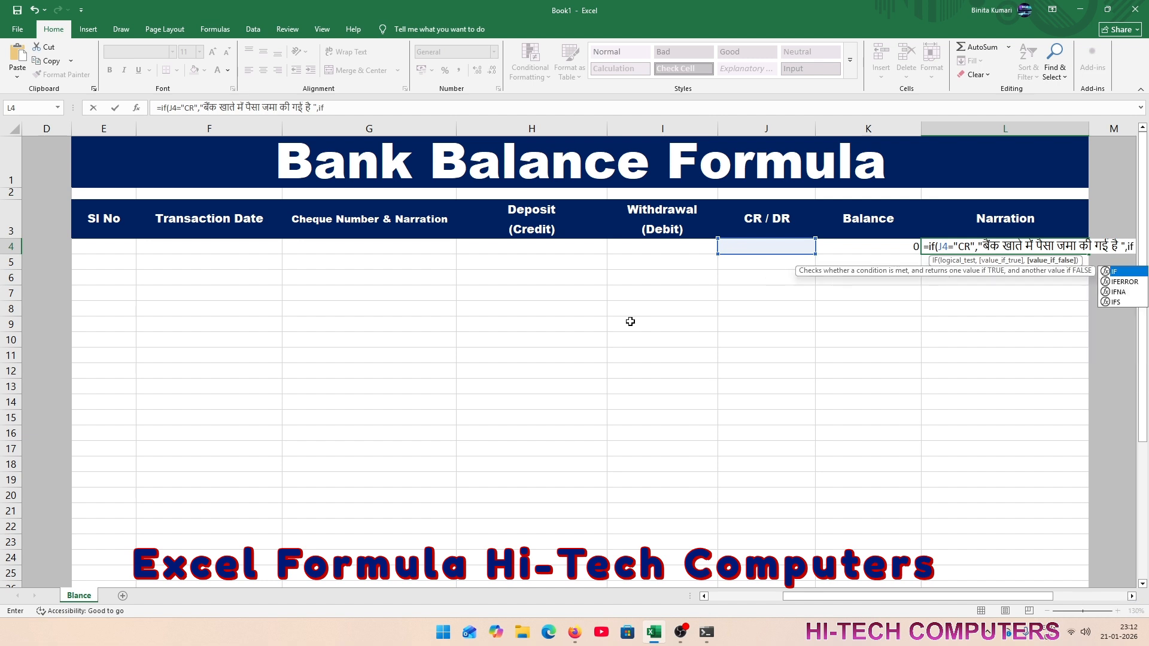
text(()
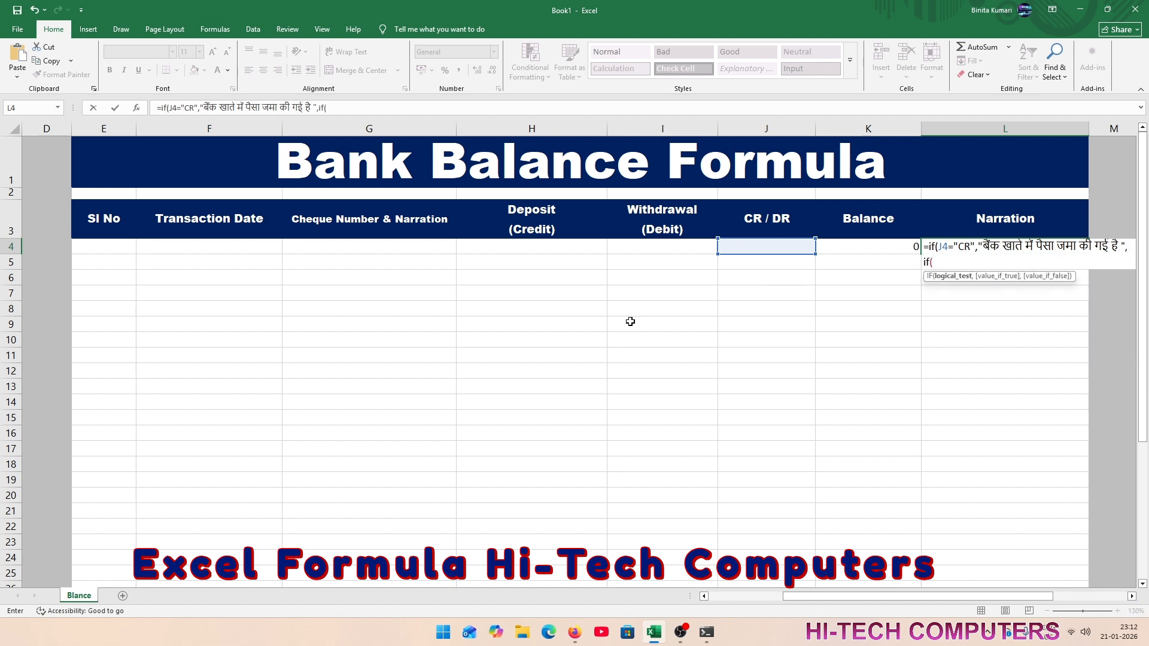
click(754, 246)
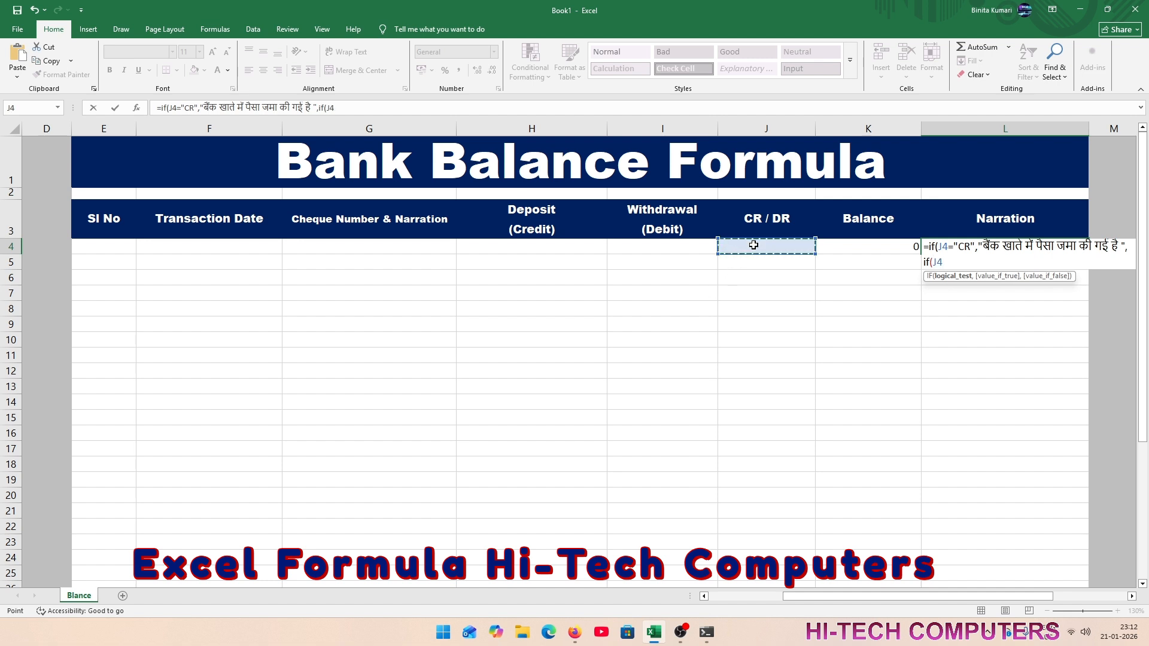
text(="DR",)
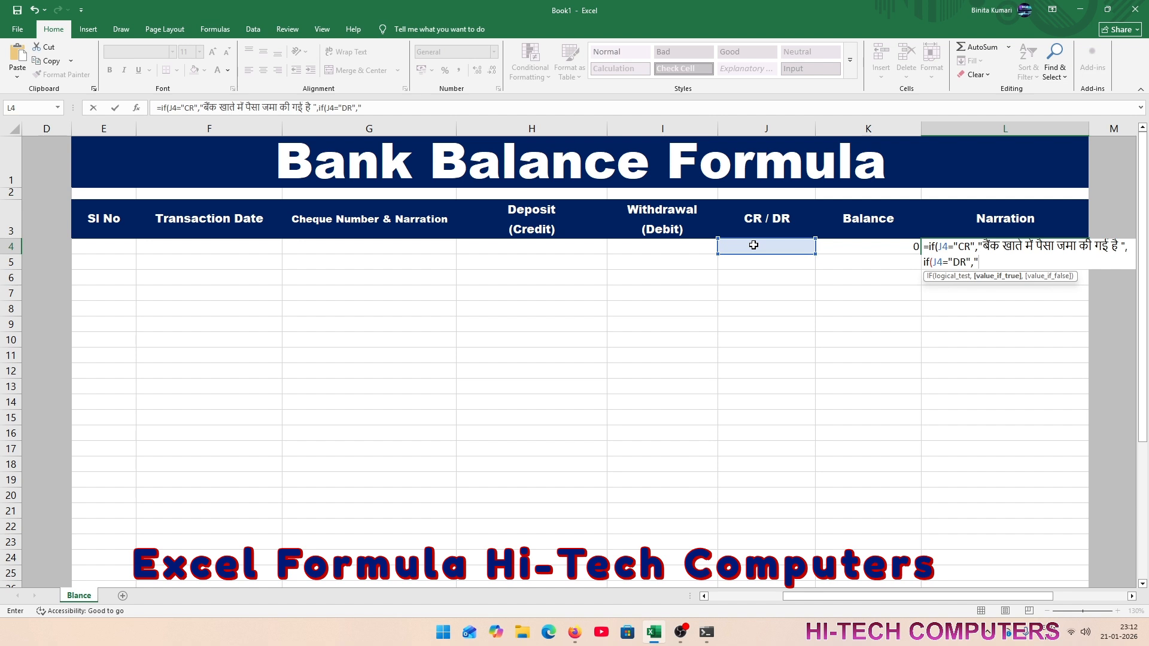
- Enter the Hindi text "बैंक खाते से पैसा निकासी की गई है" as the nested IF's value if true in L4
key(alt+shift)
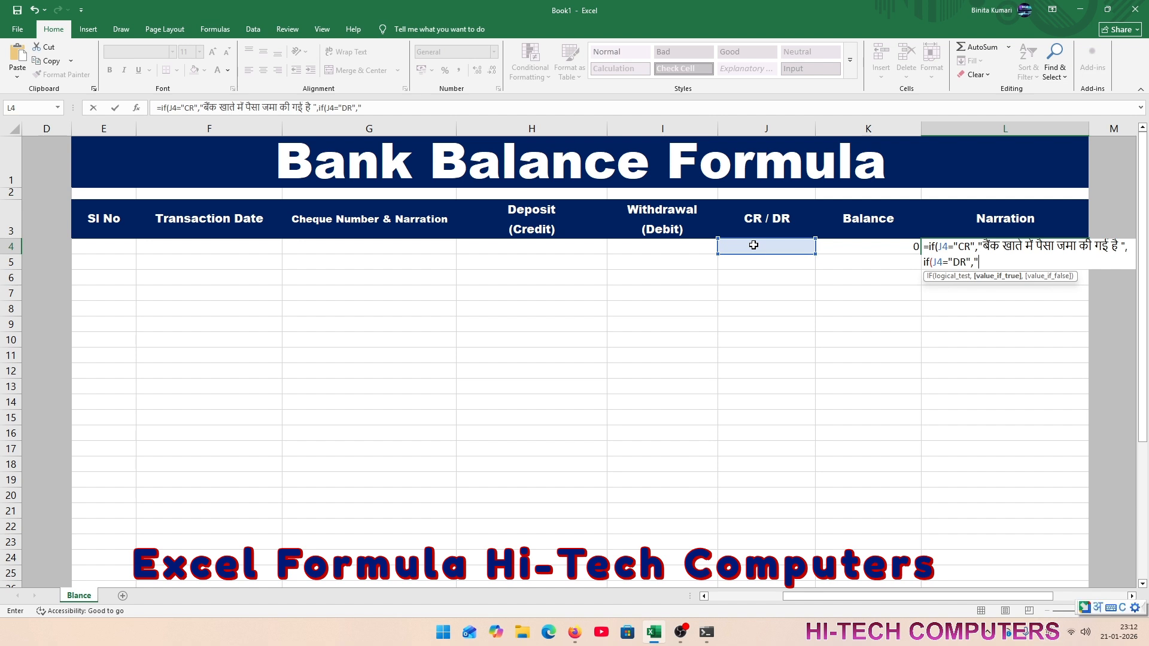
text(बैंक खाते से पैसा )
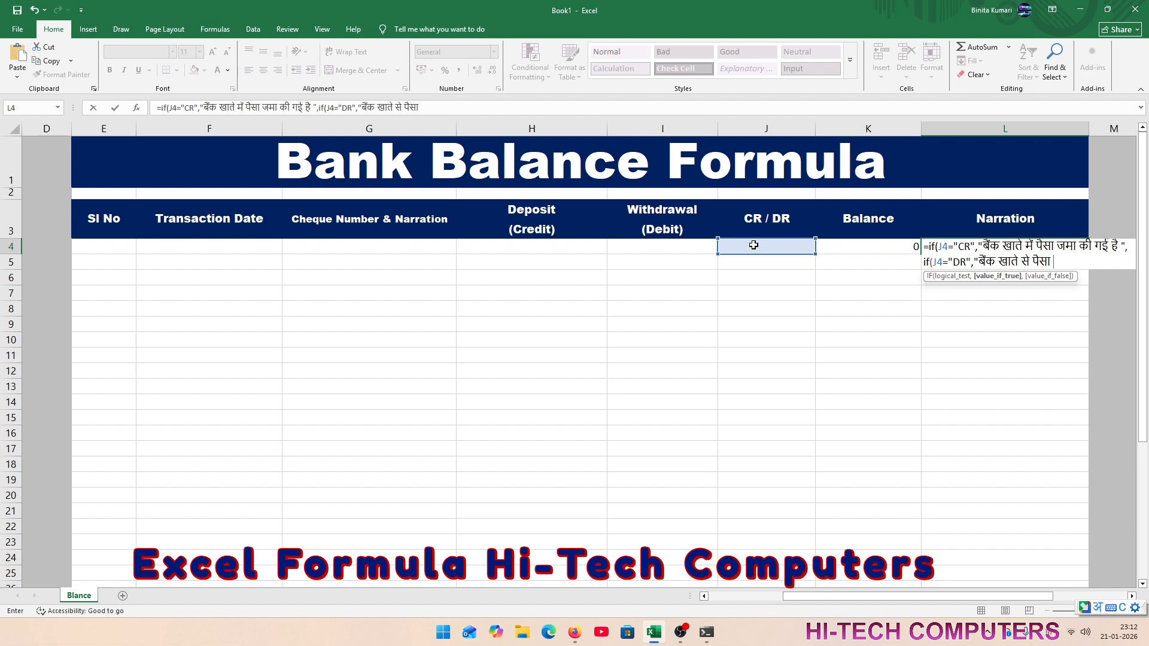
text(nikar)
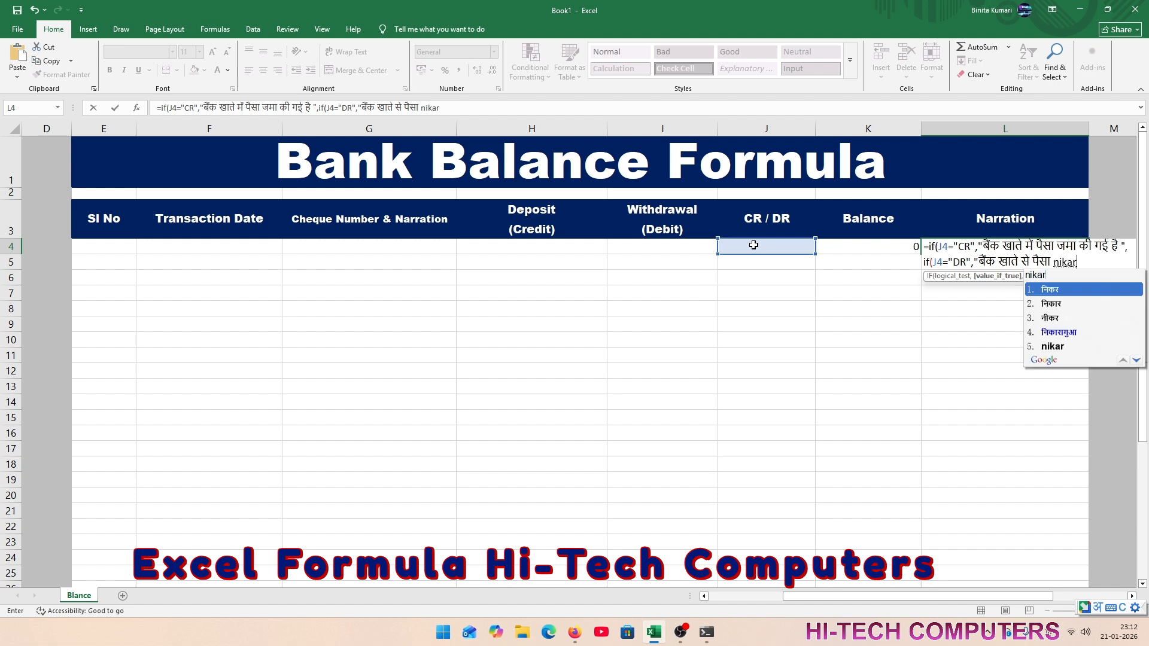
text(i)
key(BackSpace)
key(BackSpace)
key(BackSpace)
text(aasi)
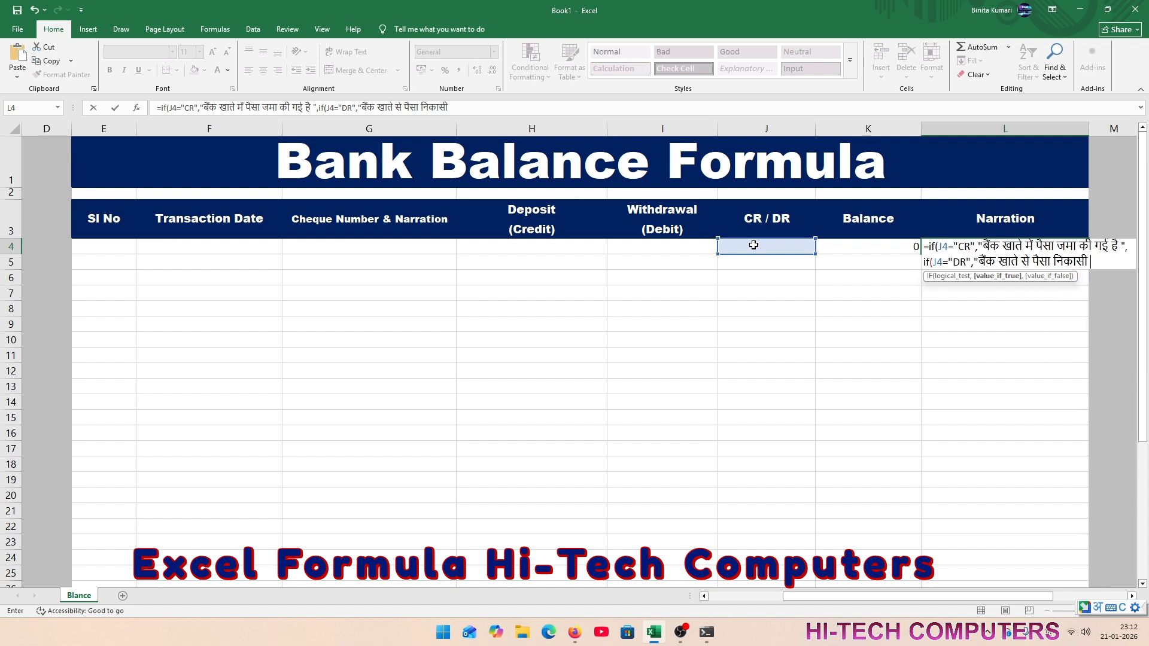
text( ki )
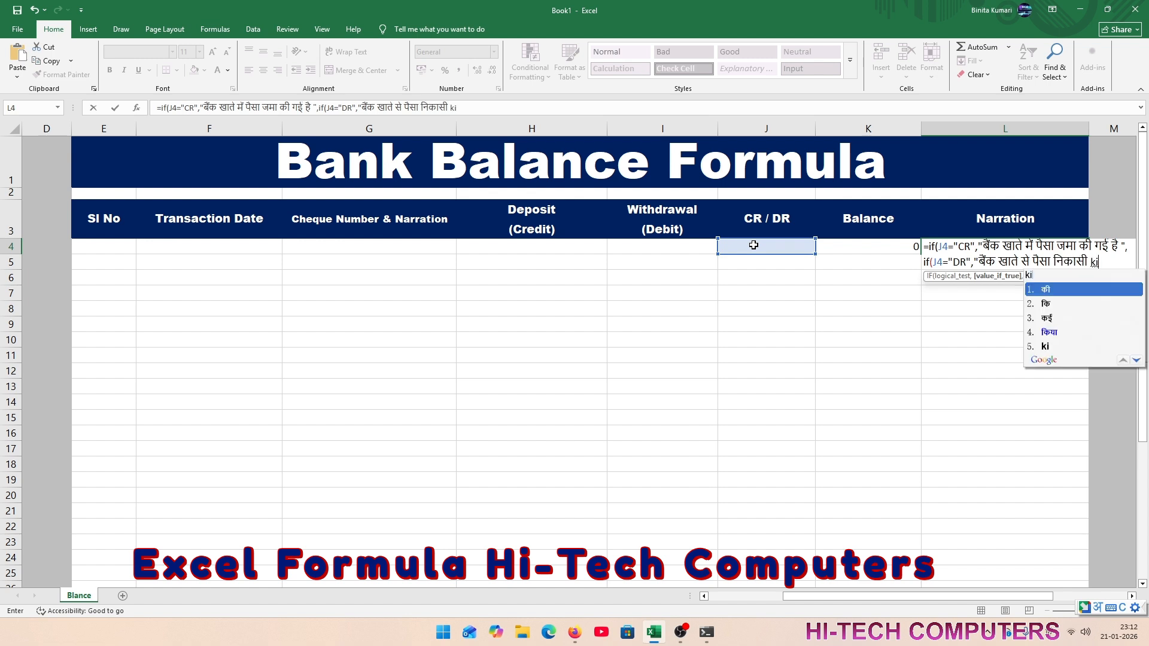
key(BackSpace)
key(BackSpace)
key(BackSpace)
text(की ga)
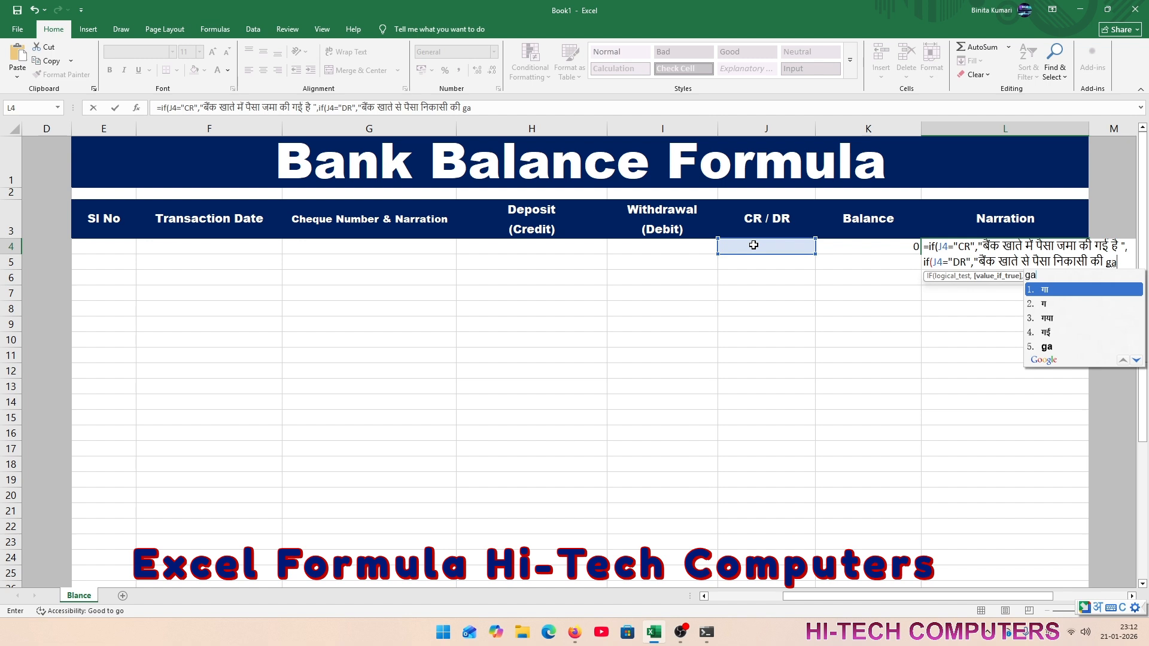
text(i hai)
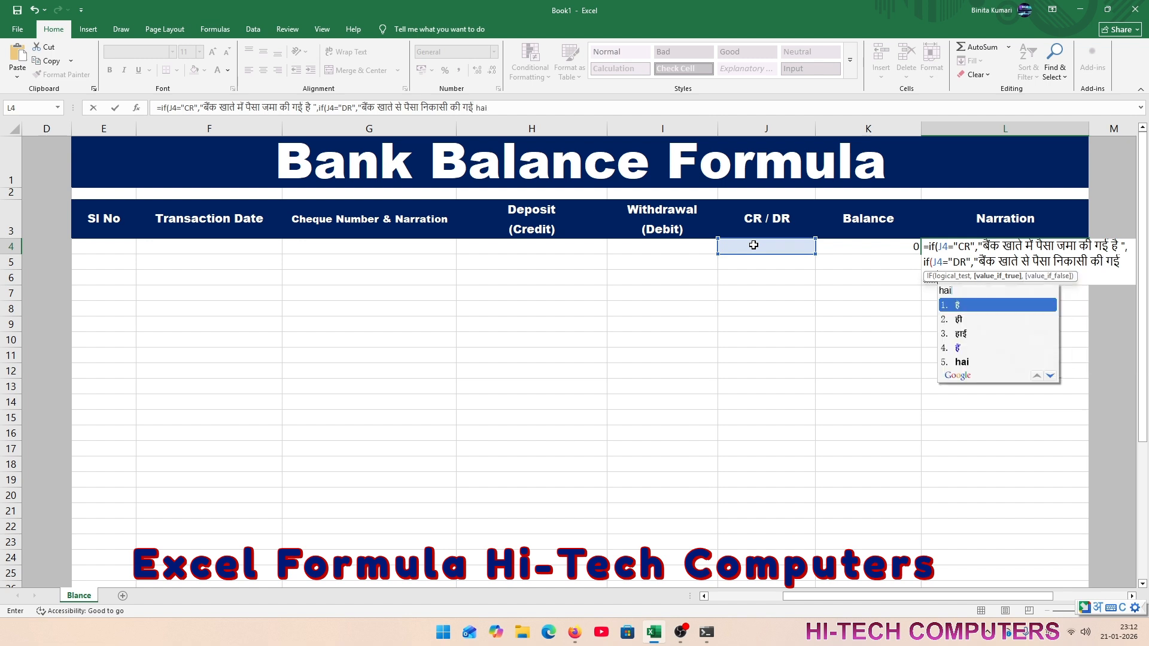
text(",)
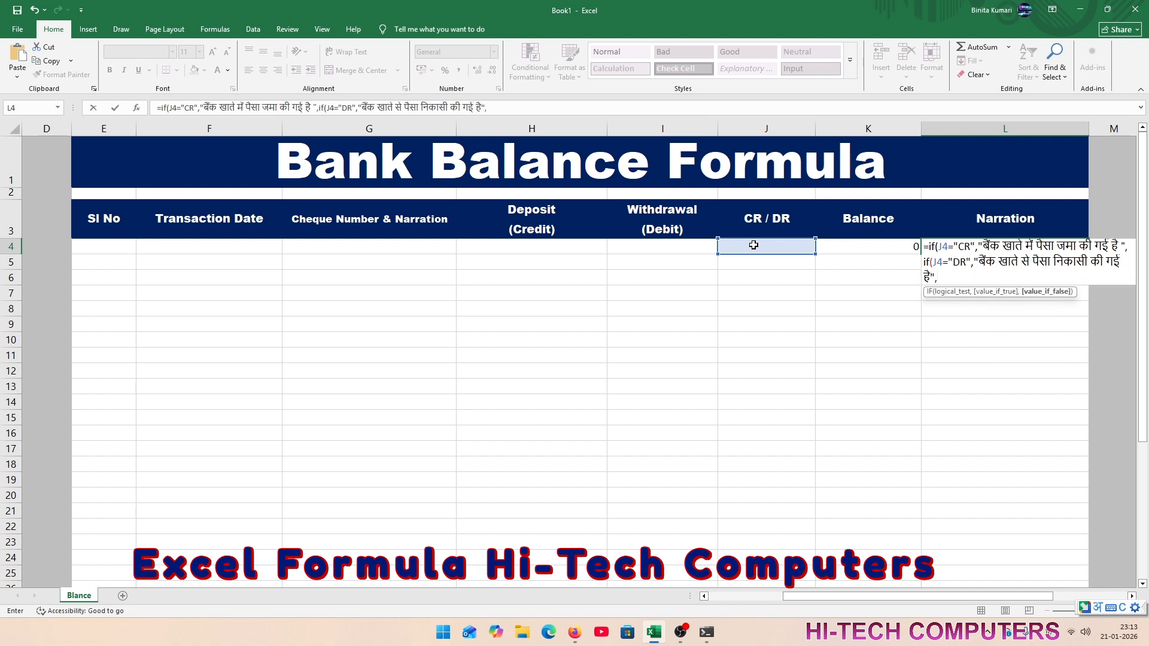
- Complete the L4 formula with "" as the nested IF's value if false and fill it down to L25
text("")))
key(ctrl+Return)
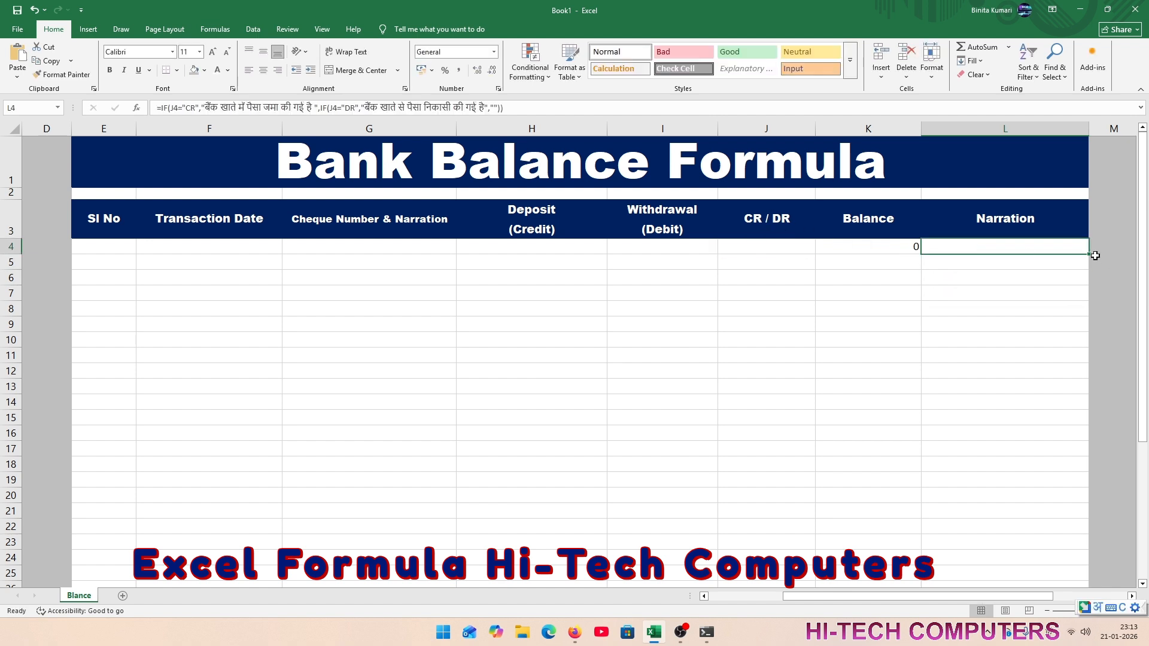
drag(1089, 253, 1064, 578)
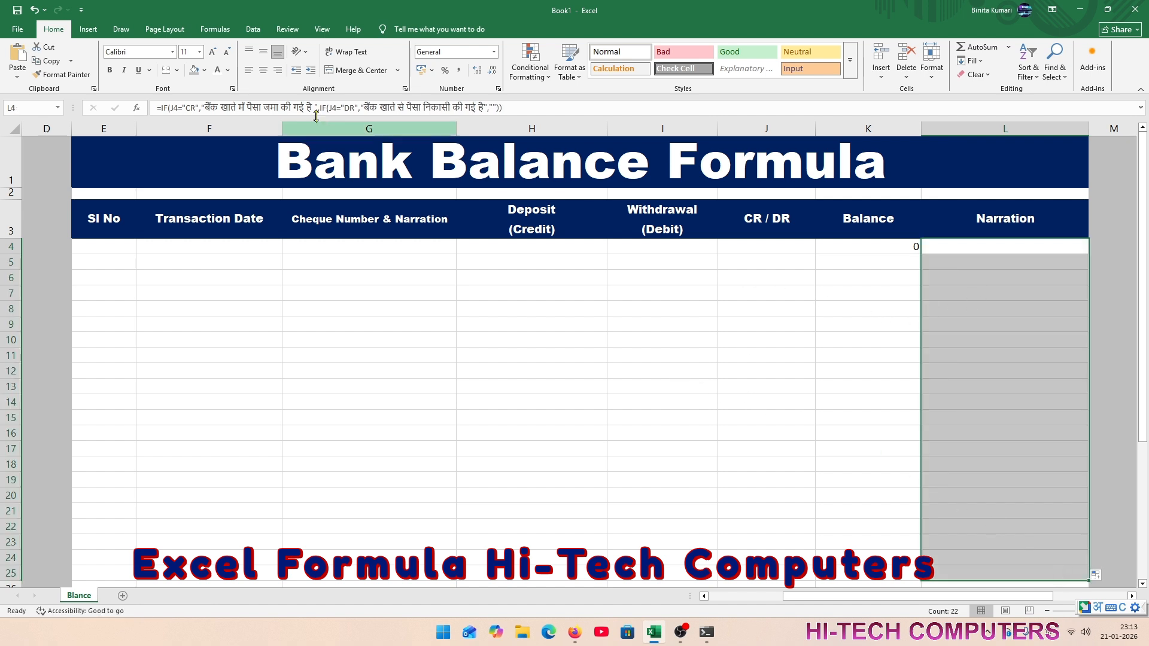
- Make the Narration cells L4:L25 and the Balance cells K4:K25 bold
click(111, 71)
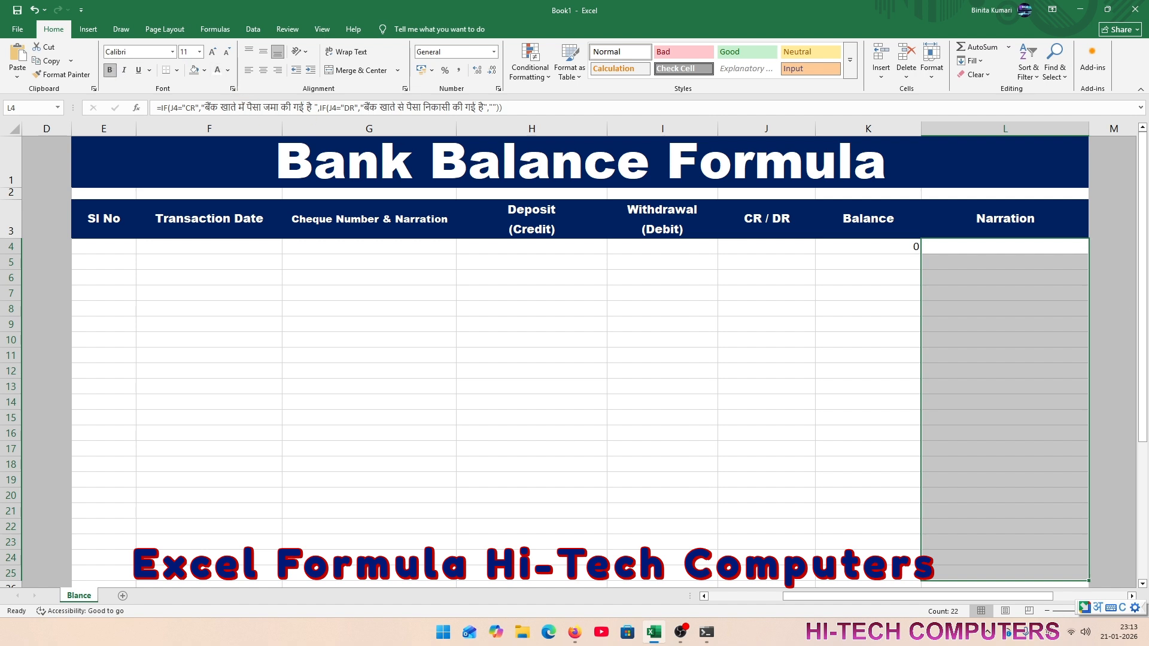
drag(876, 247, 884, 575)
click(114, 71)
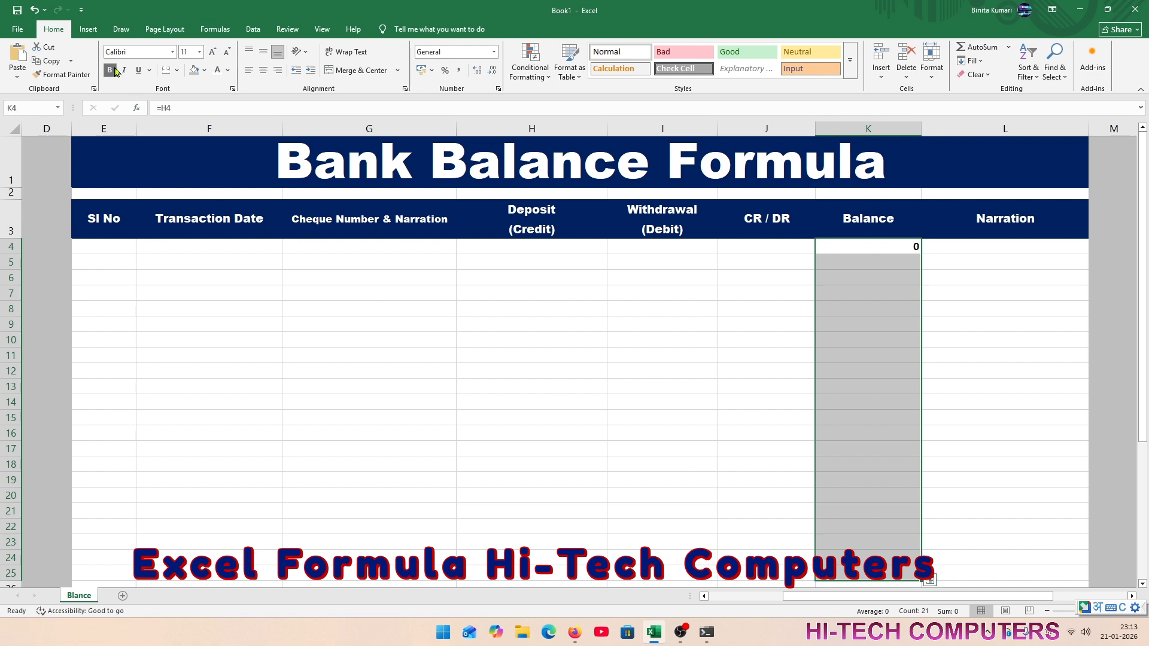
- Make the CR / DR cells J4:J24 and the range E4:H26 bold
drag(757, 247, 755, 575)
click(113, 71)
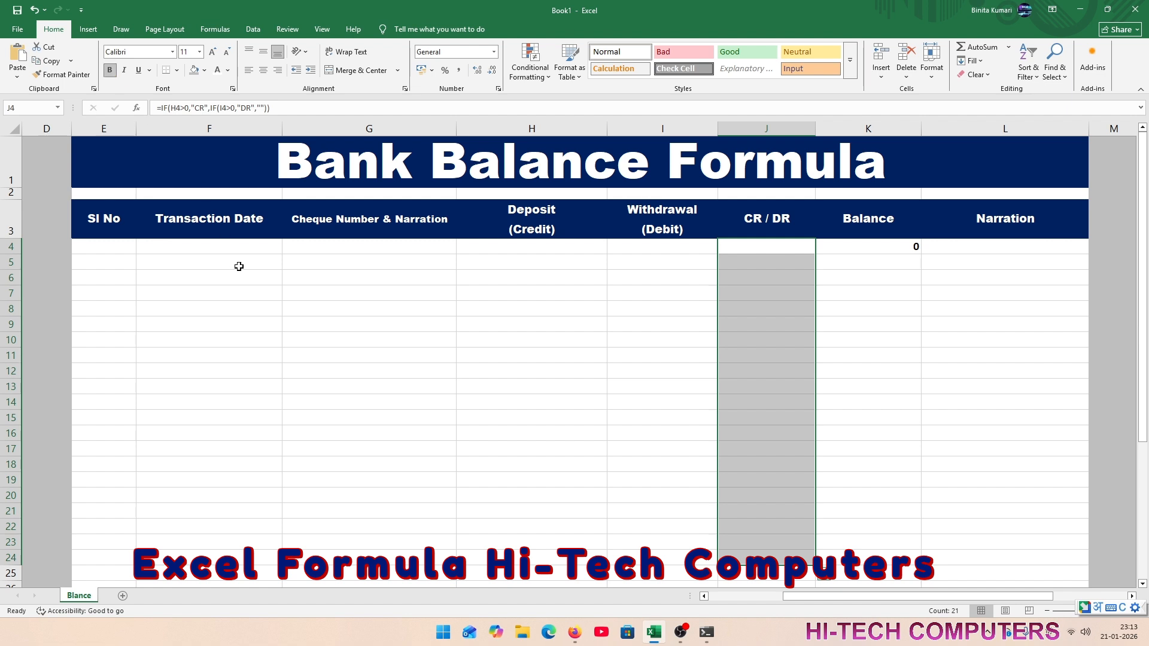
drag(228, 246, 219, 341)
drag(115, 255, 599, 538)
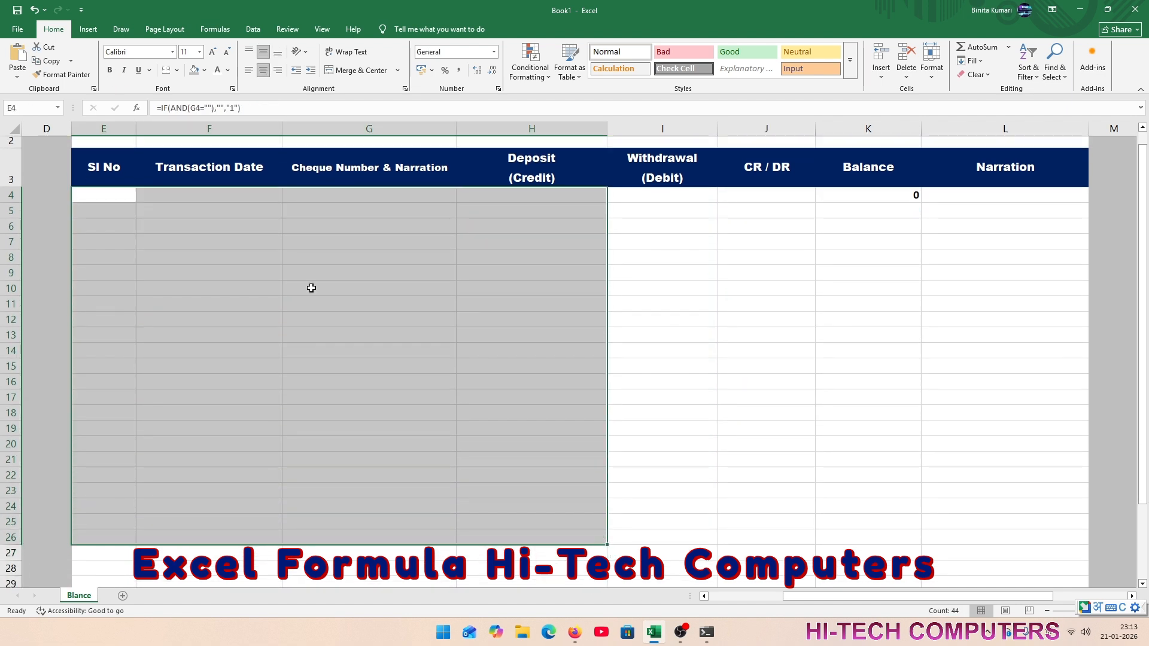
scroll(528, 484, up, 1)
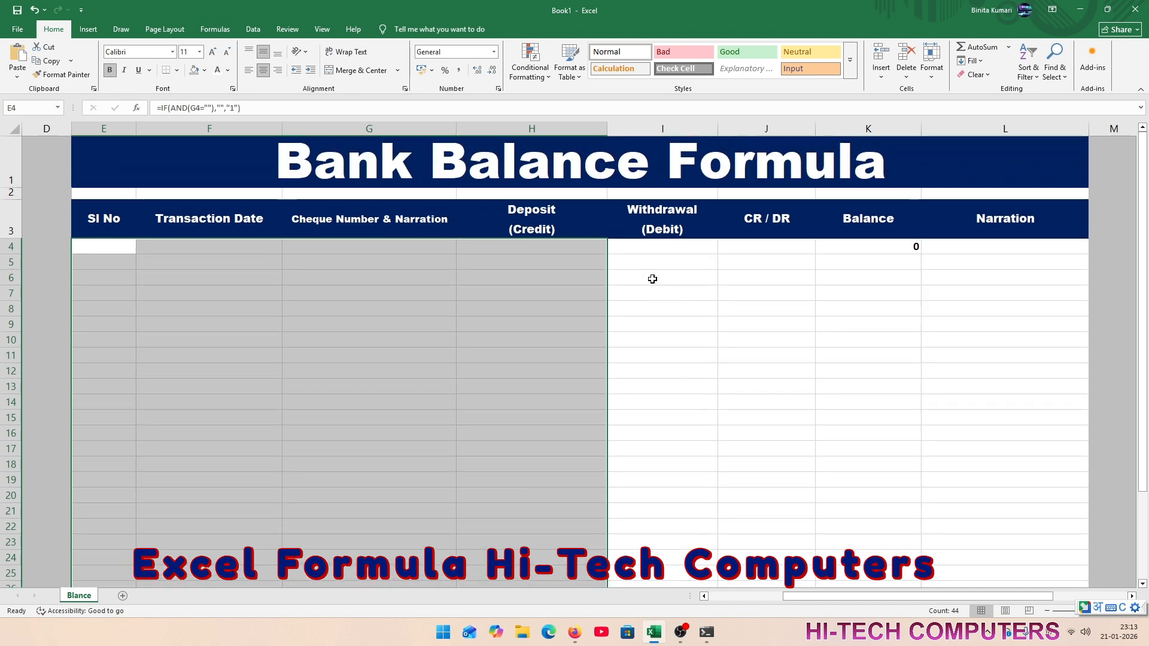
click(645, 250)
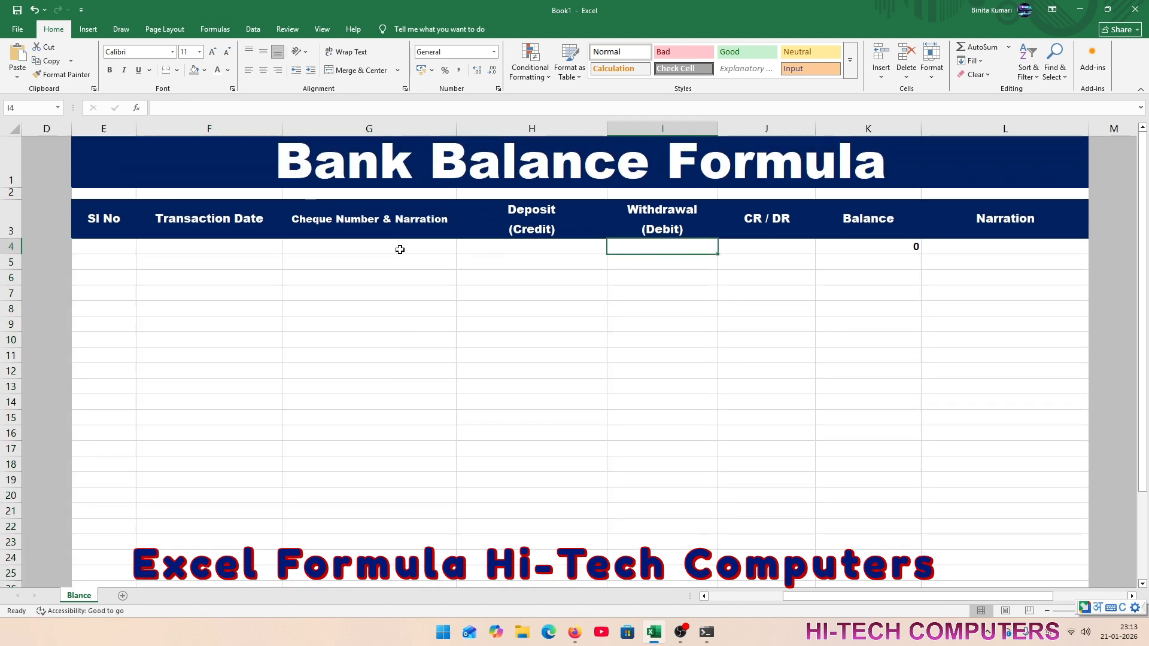
click(517, 250)
click(363, 251)
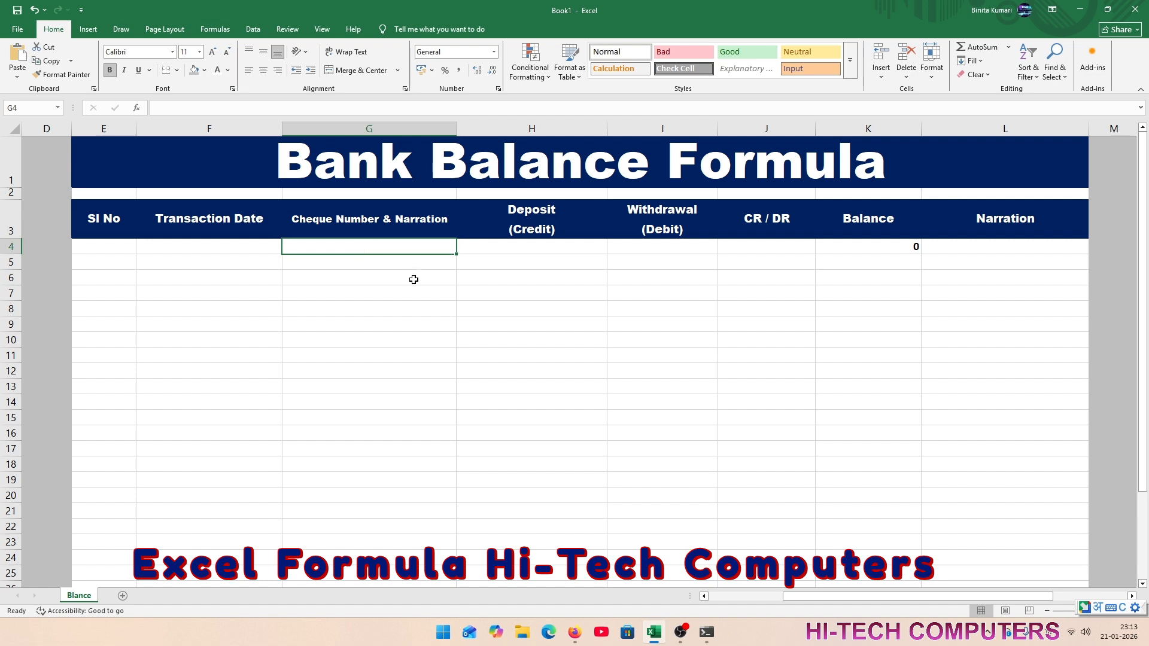
text(ash)
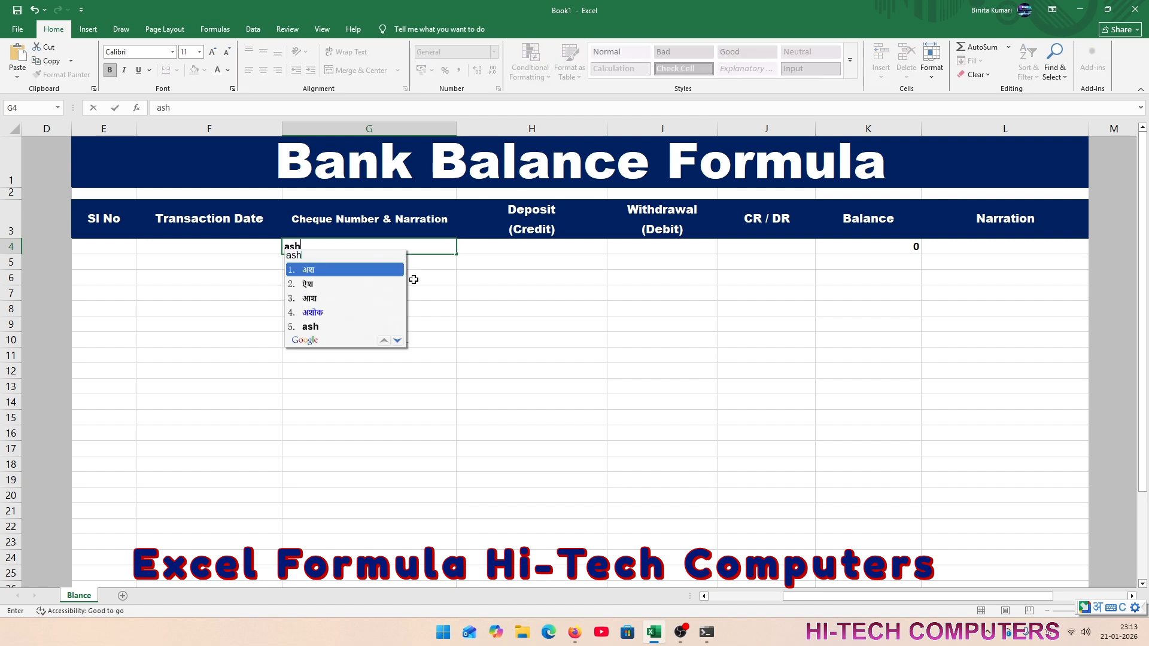
key(Escape)
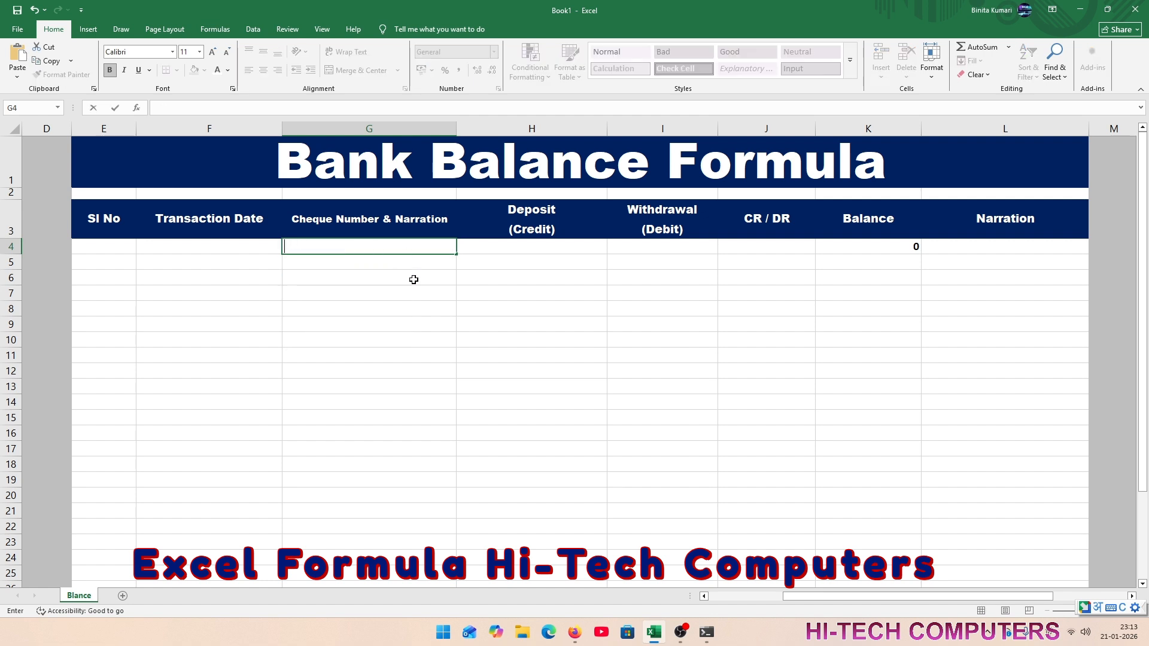
text(a)
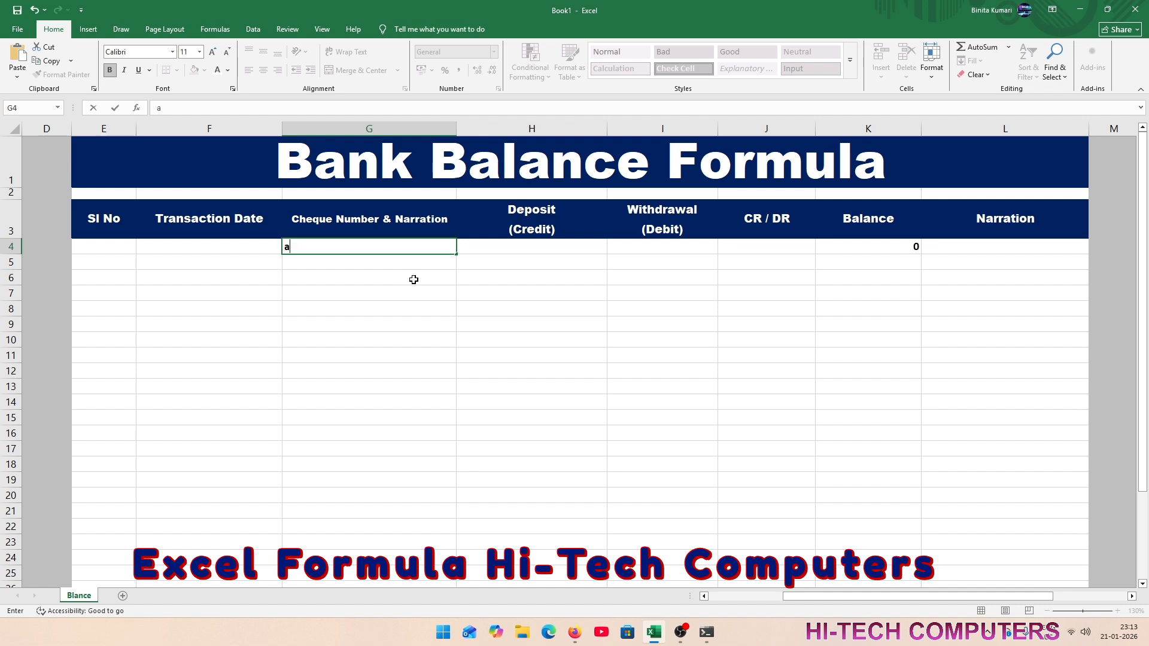
key(BackSpace)
key(alt)
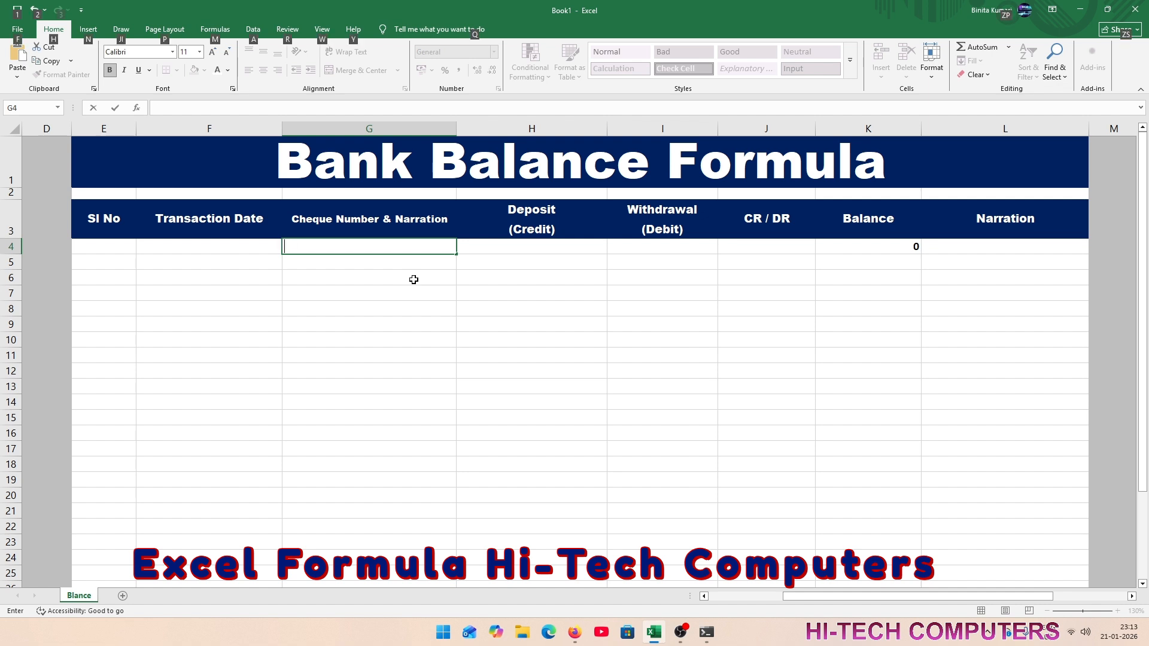
key(a)
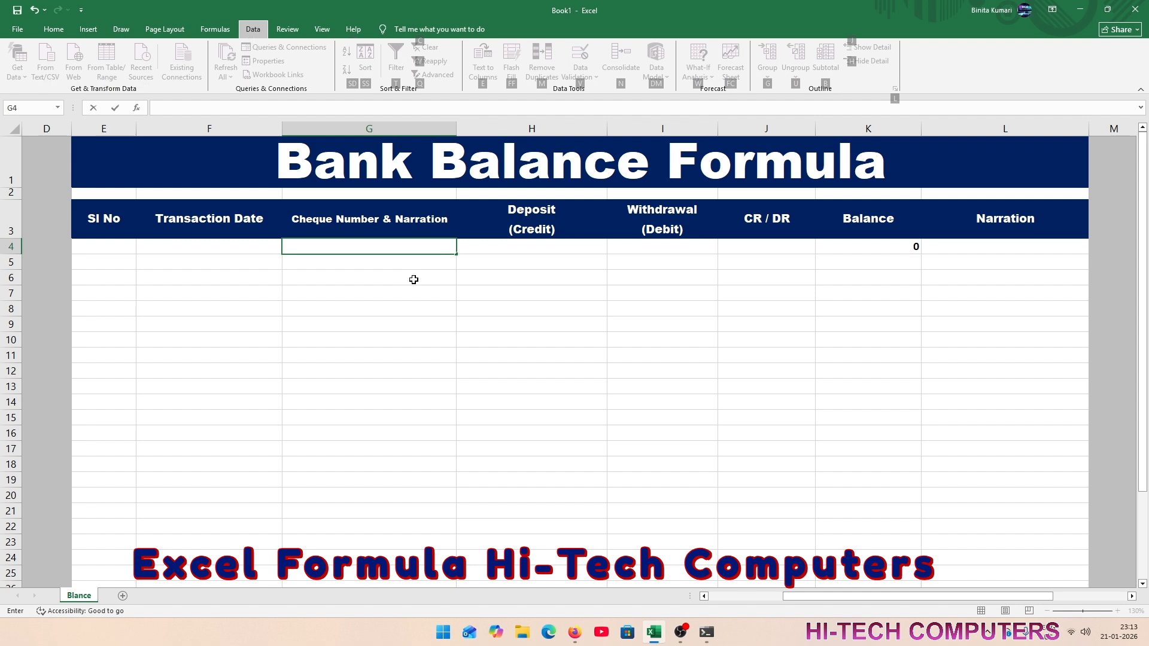
- Record the first transaction in row 4 with "Cash" in G4 and a deposit of 1000 in H4
click(359, 249)
text(Cash)
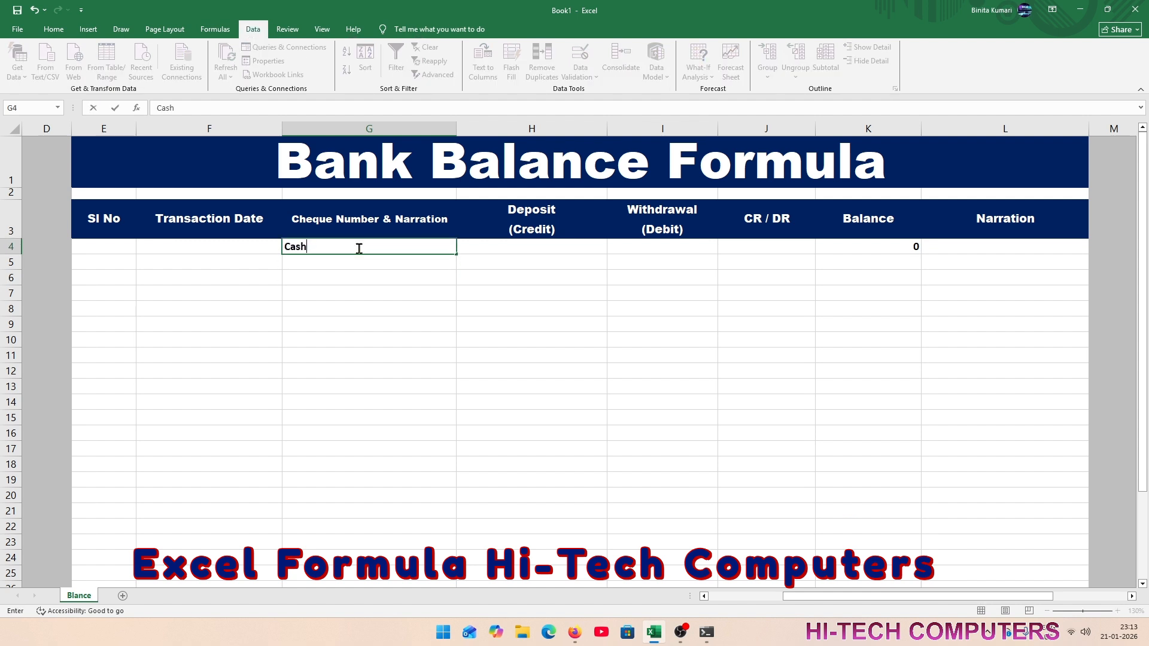
key(Return)
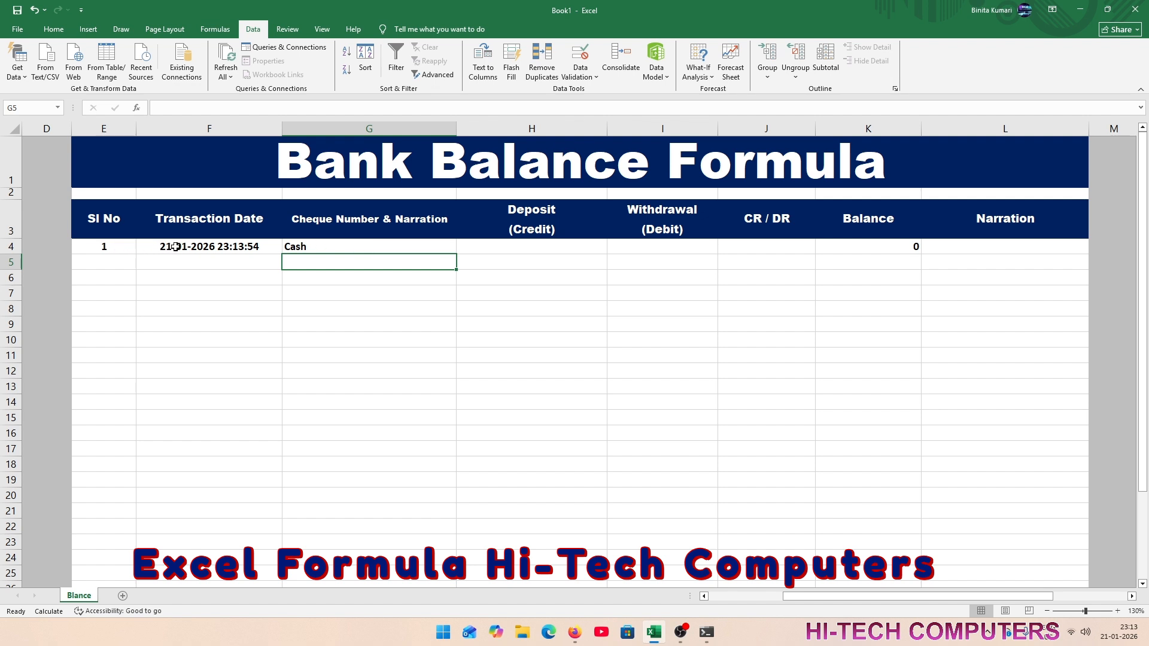
click(524, 247)
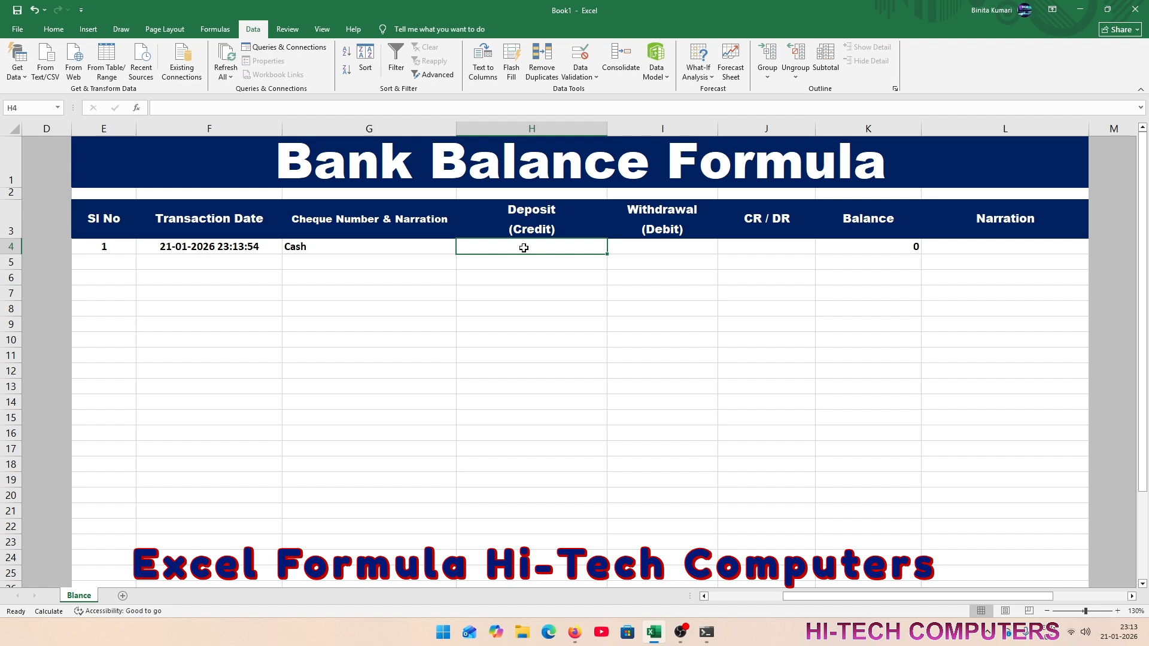
text(1000)
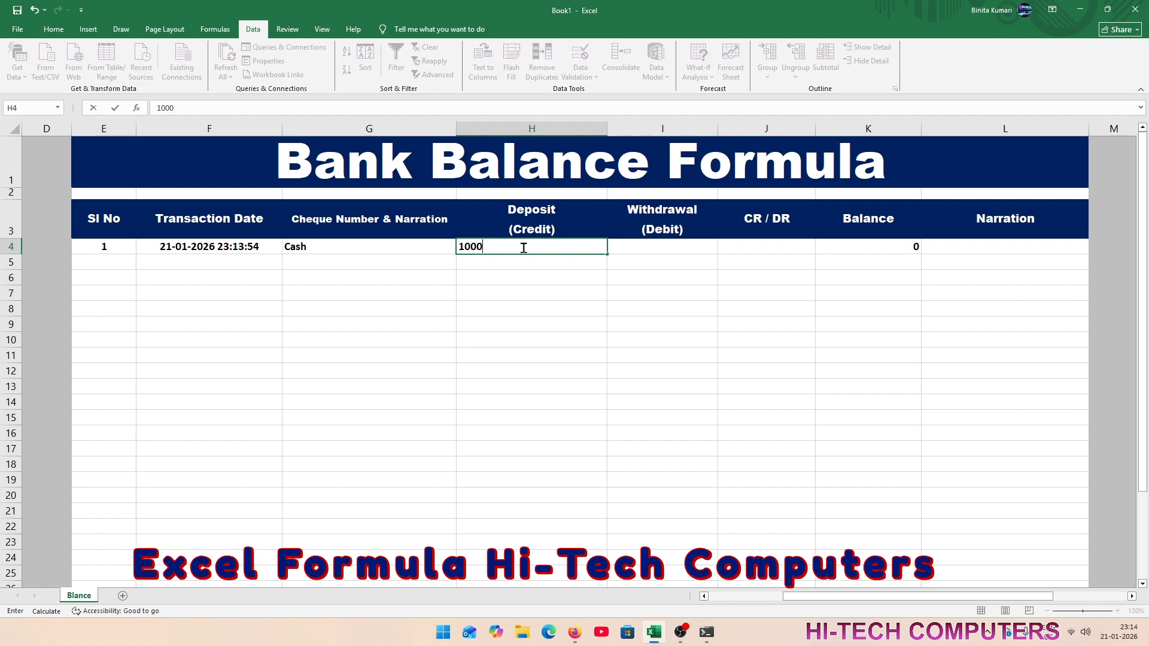
key(Return)
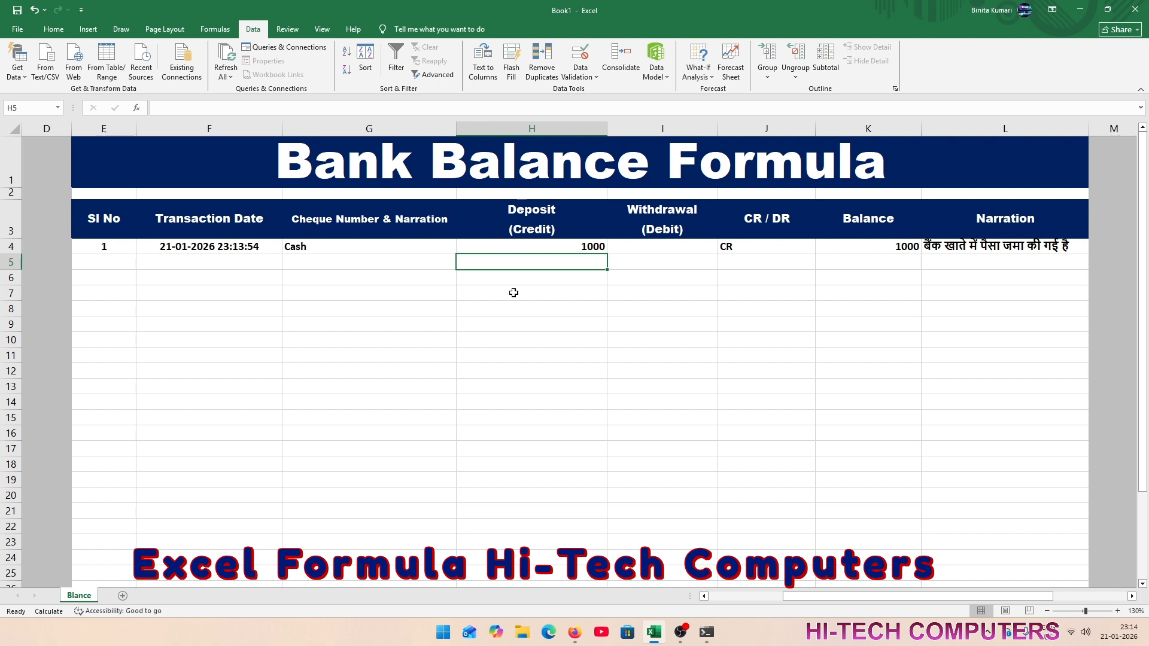
- Record a second transaction in row 5 with a deposit of 5000 in H5 and "Cash" in G5
text(5000)
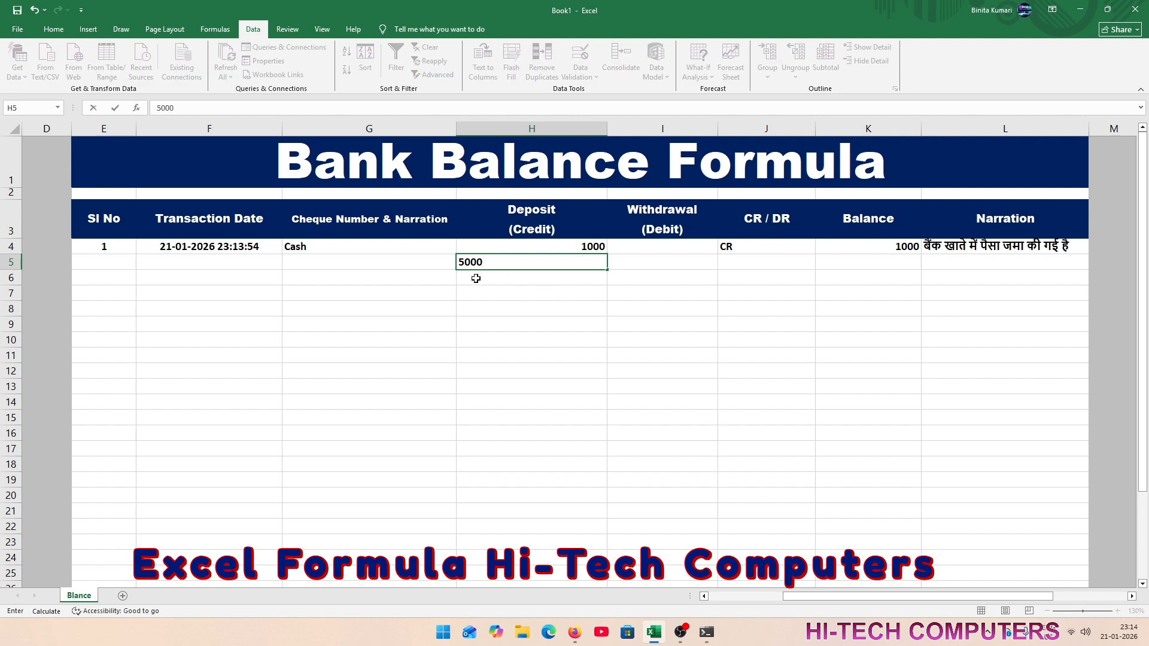
click(424, 260)
text(ash)
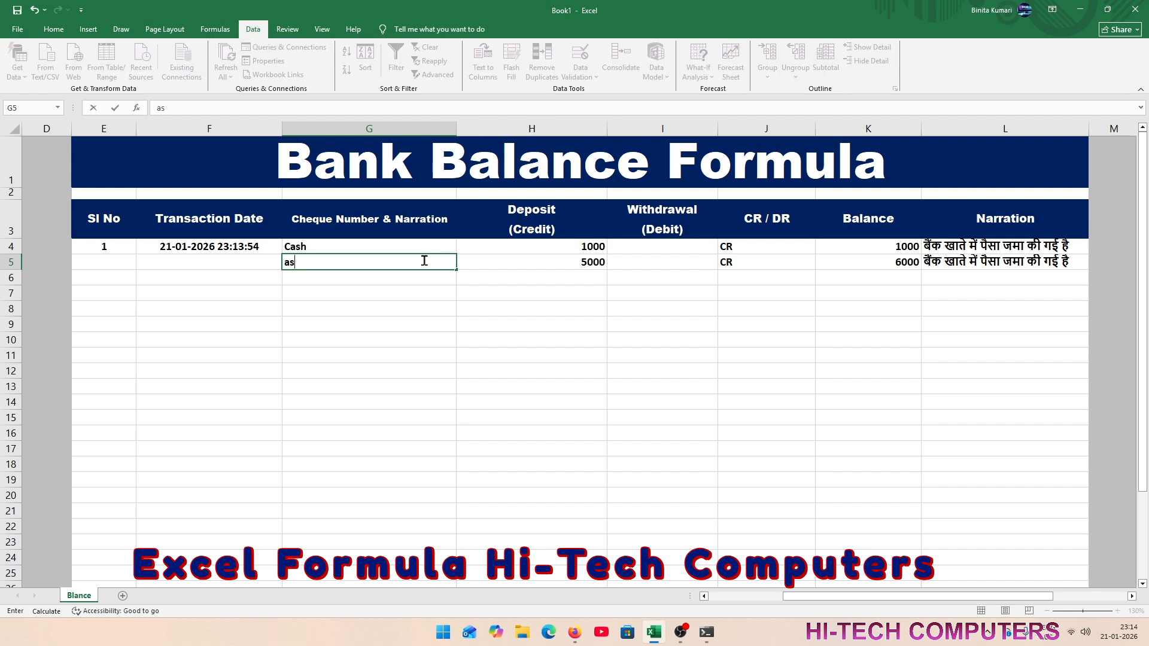
key(BackSpace)
key(BackSpace)
key(BackSpace)
text(Cash)
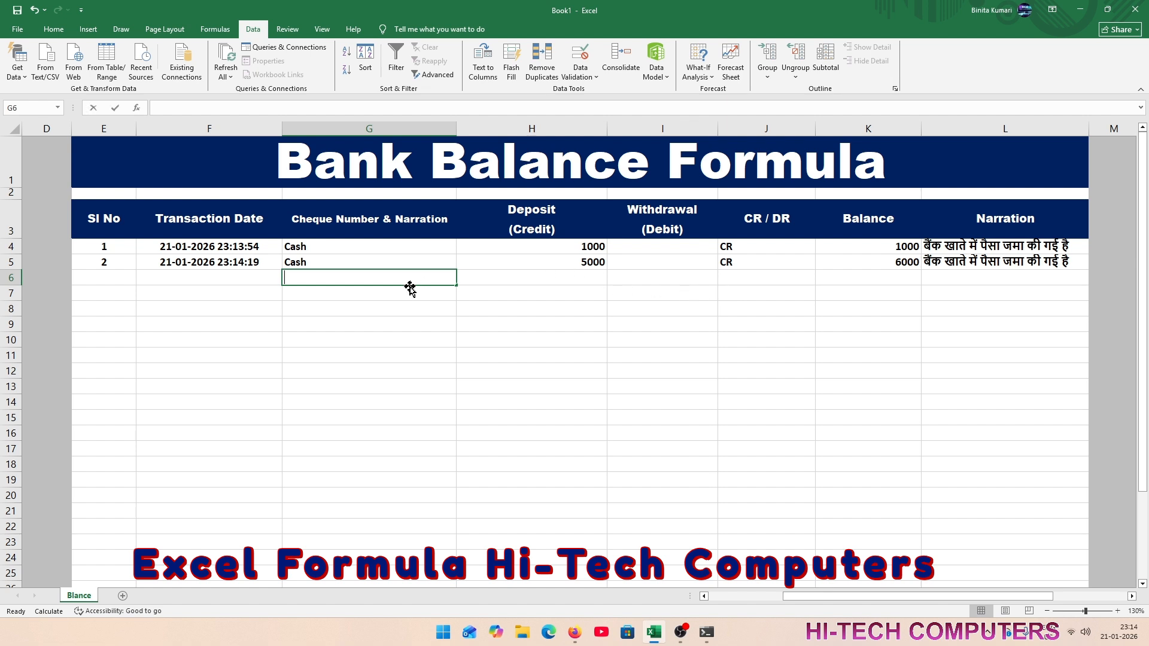
- Record a third transaction in row 6 with "Cash" in G6 and a withdrawal of 4000 in I6
text(C)
key(Tab)
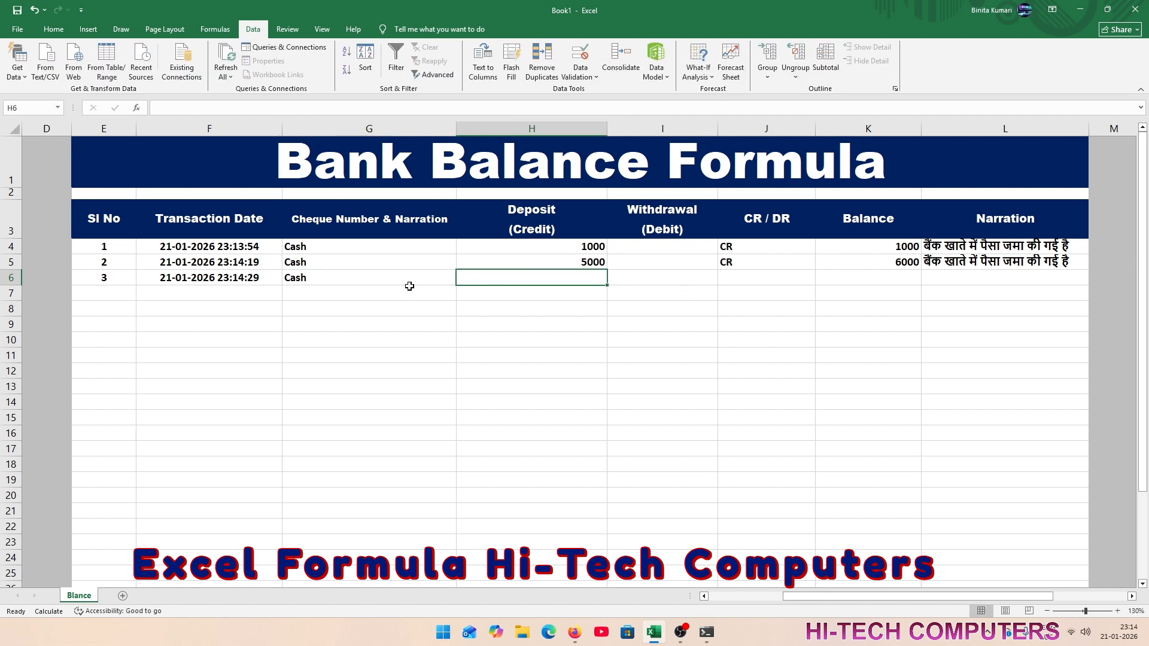
key(Tab)
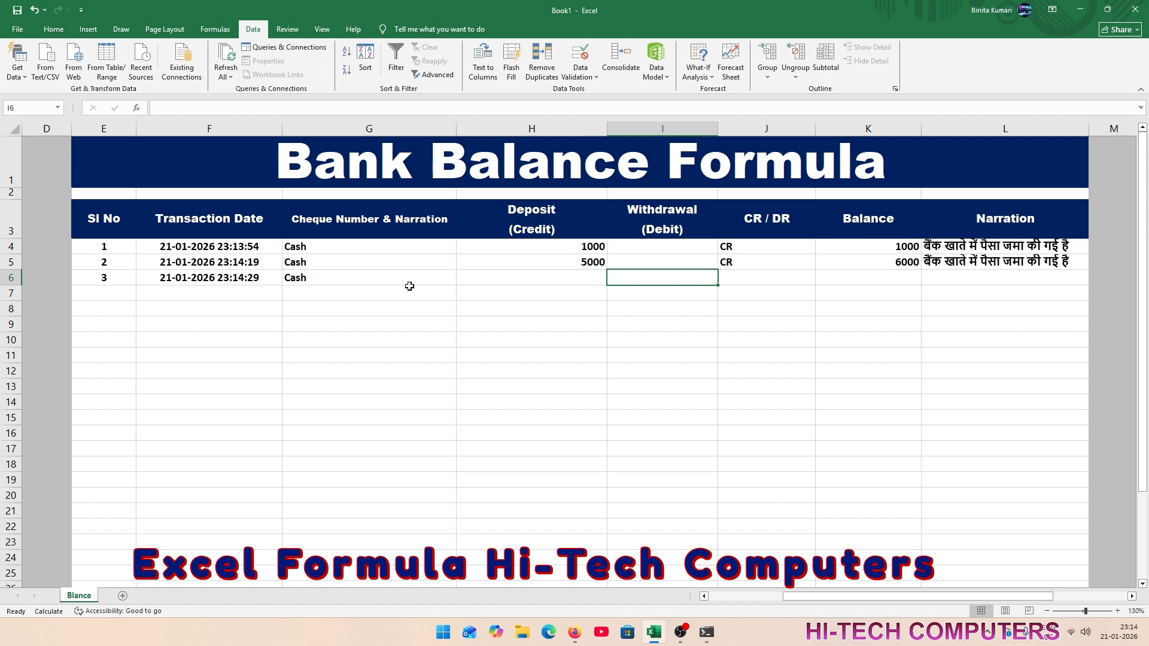
text(4000)
key(Return)
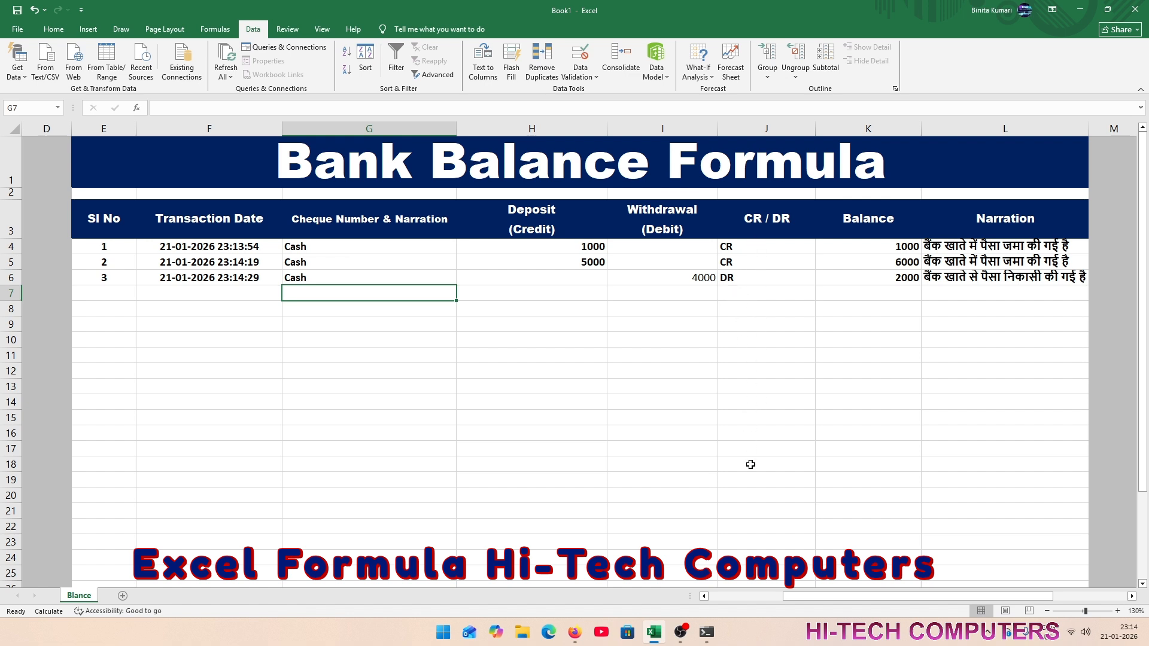
- Set up a Text That Contains conditional formatting rule on J4:J25 for the text "CR" with a custom format
drag(758, 246, 769, 575)
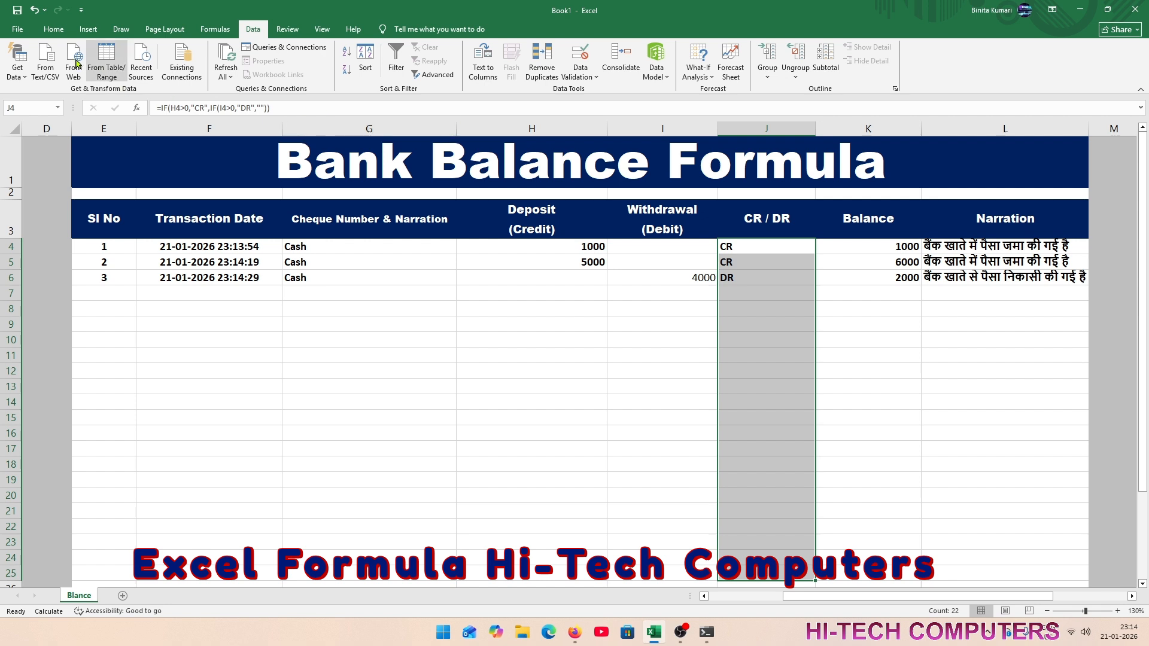
click(51, 31)
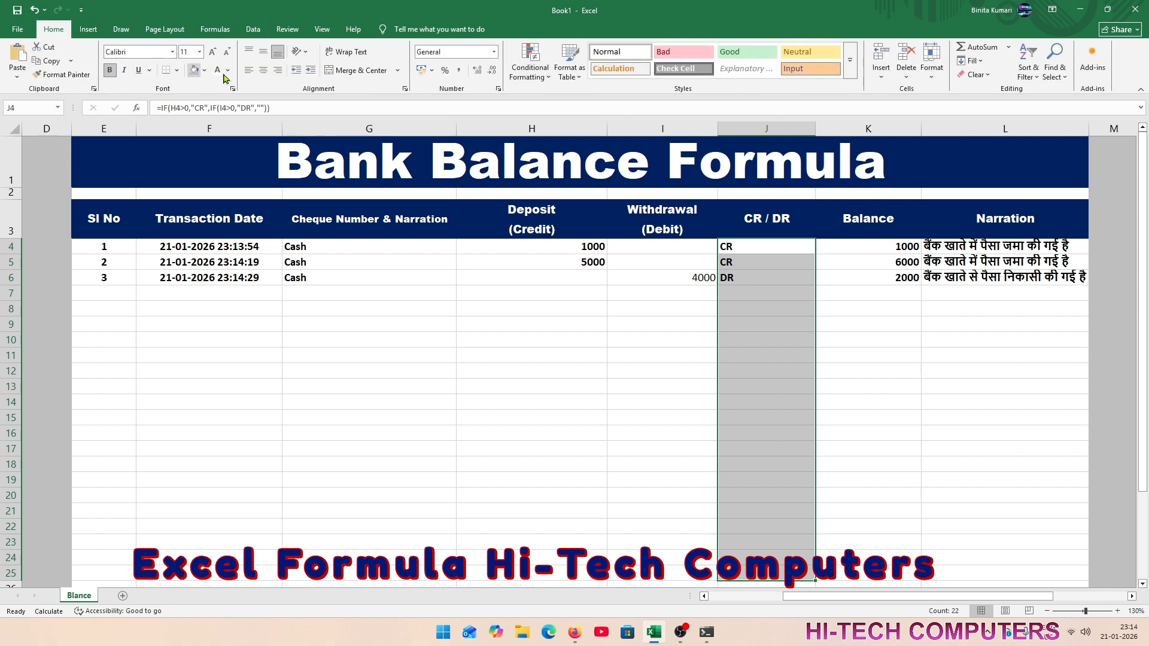
click(542, 76)
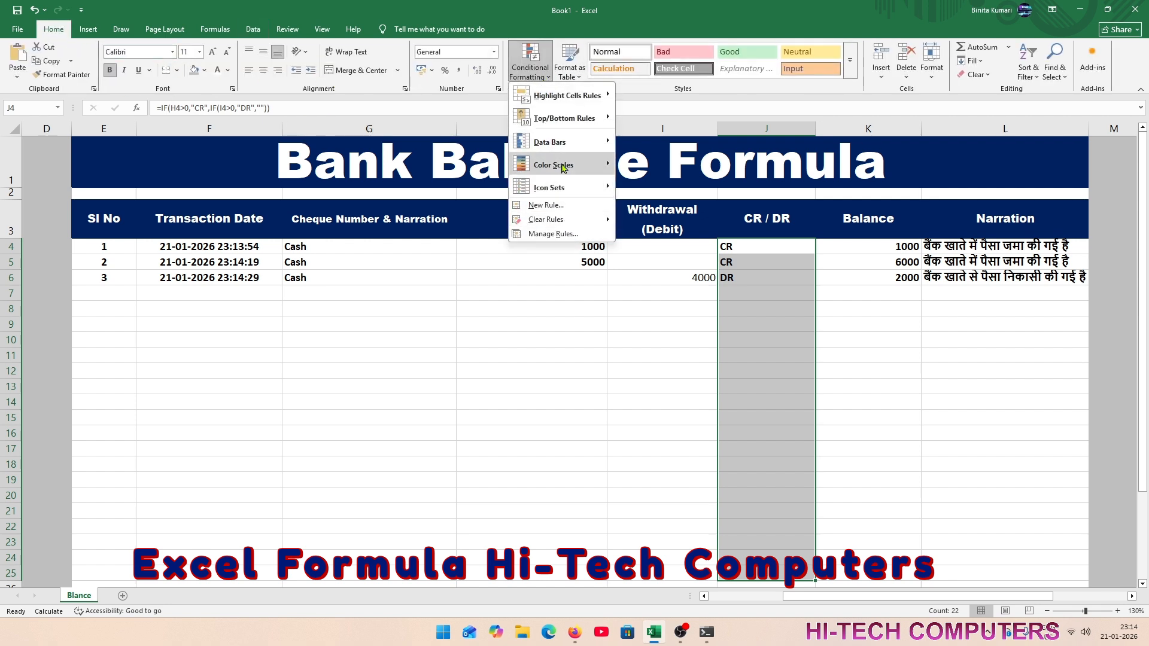
mouse_move(566, 102)
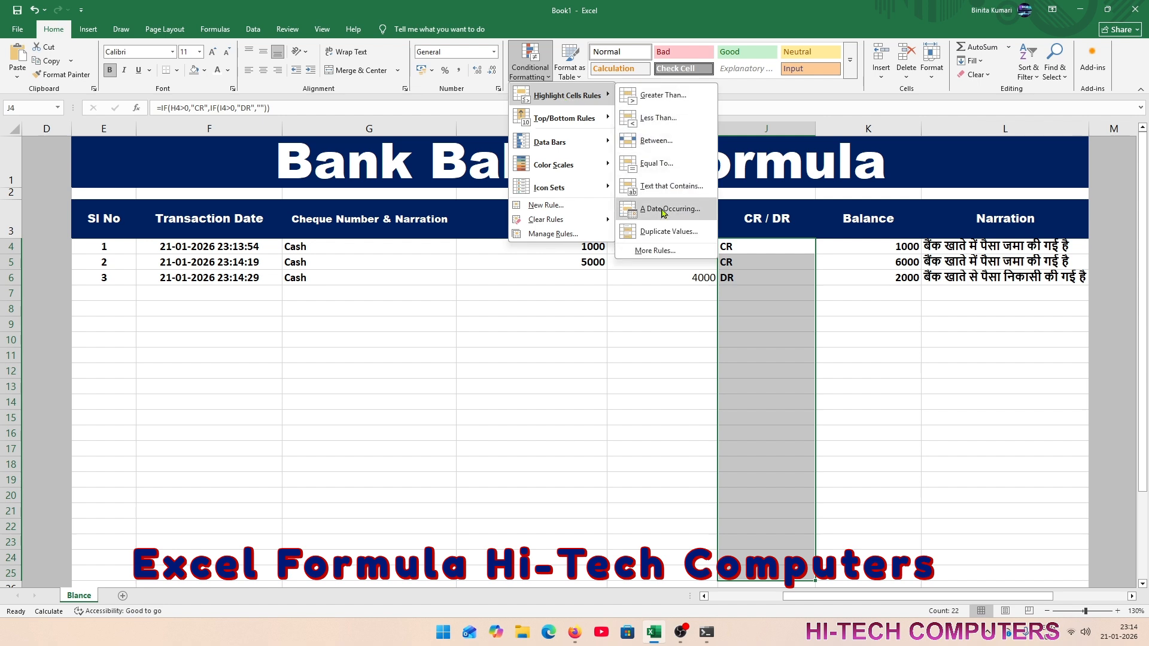
click(663, 186)
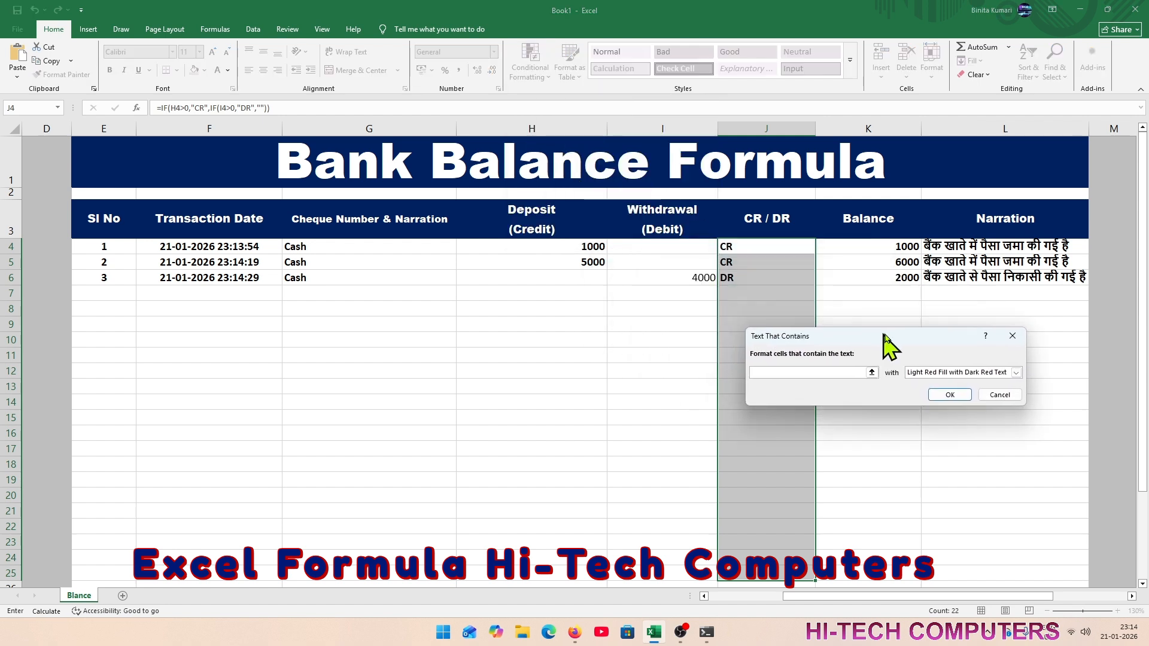
text(Cr)
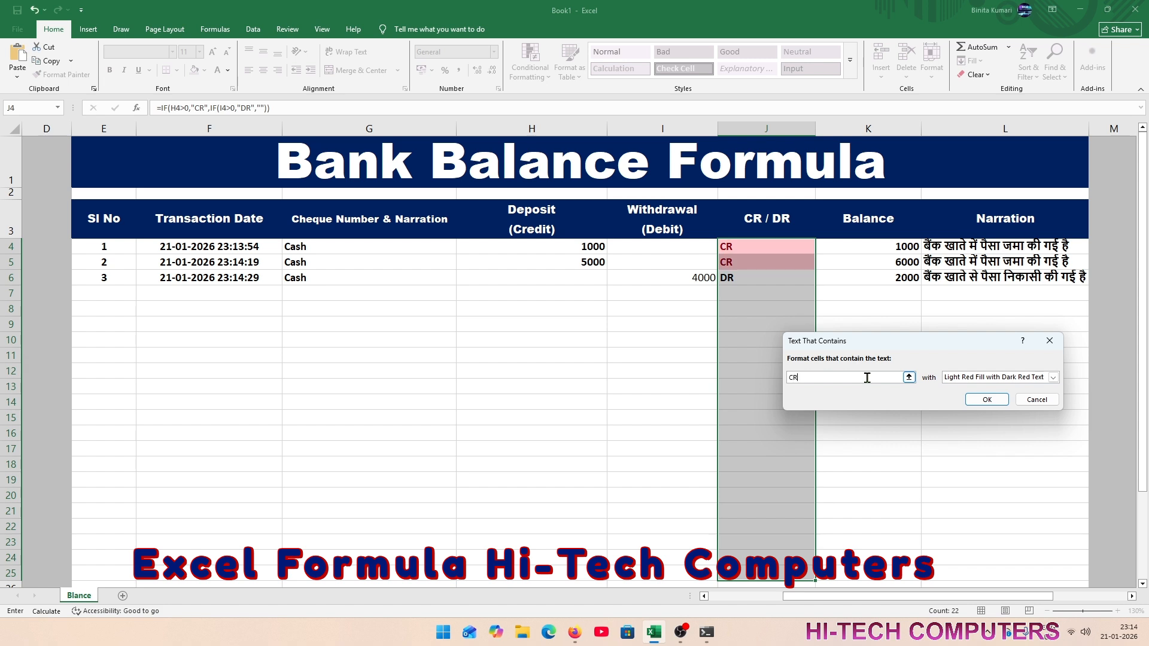
click(1053, 377)
click(972, 435)
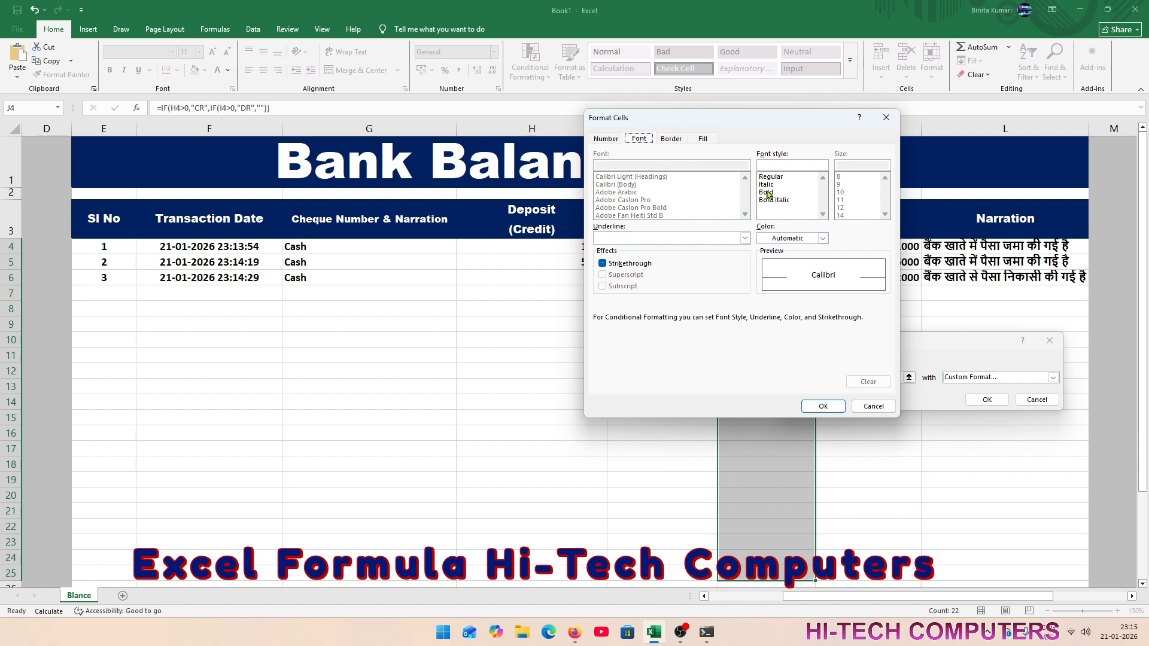
- Give the "CR" rule a bold white font and a dark green fill, and apply it
click(767, 192)
click(784, 238)
click(771, 280)
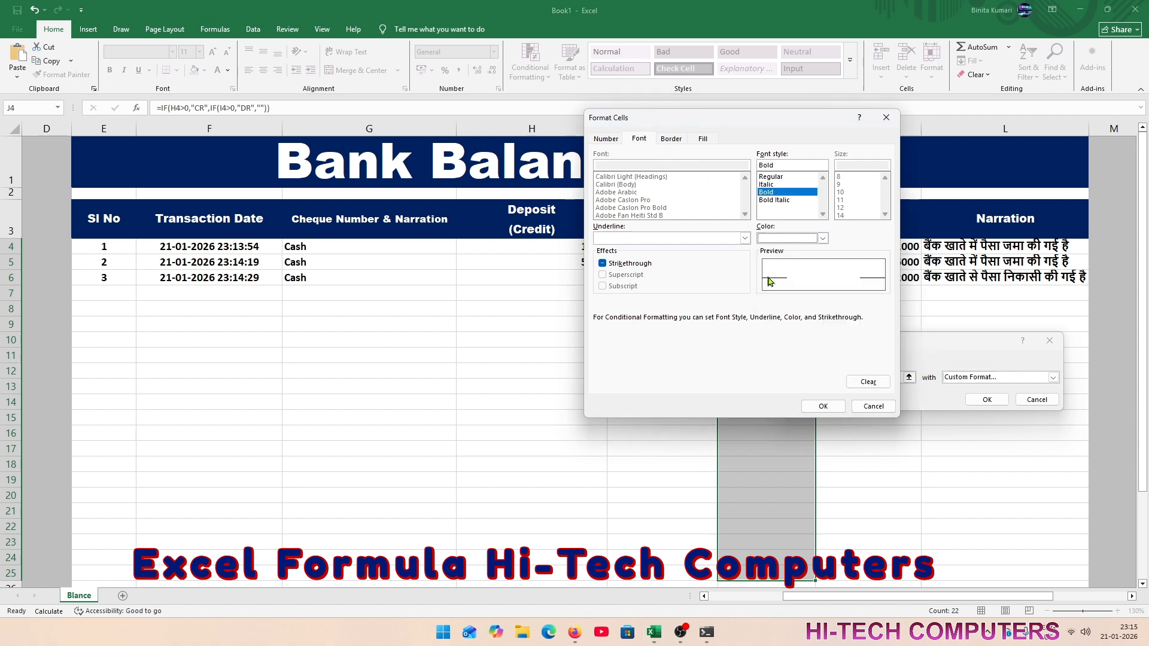
click(705, 142)
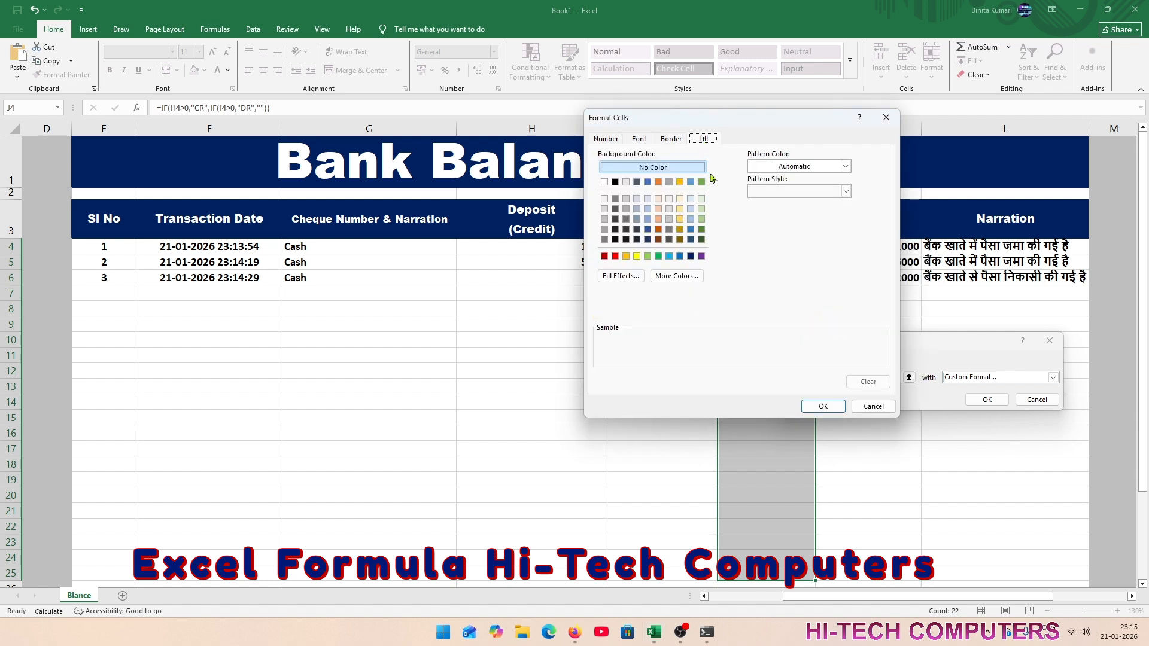
click(701, 240)
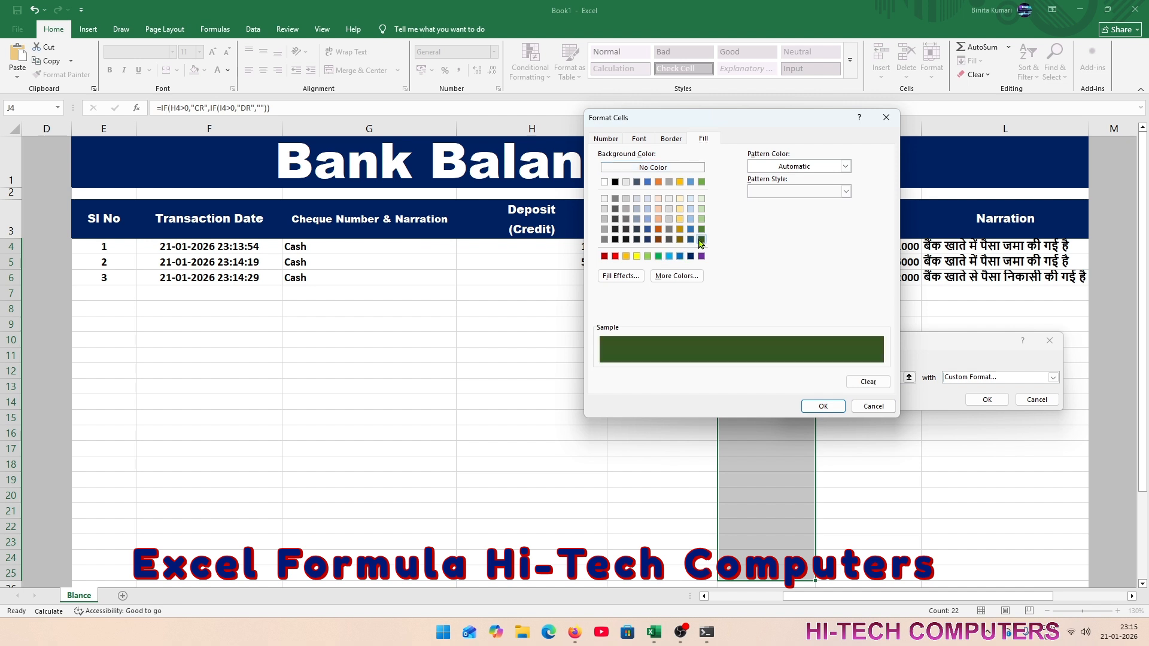
click(823, 406)
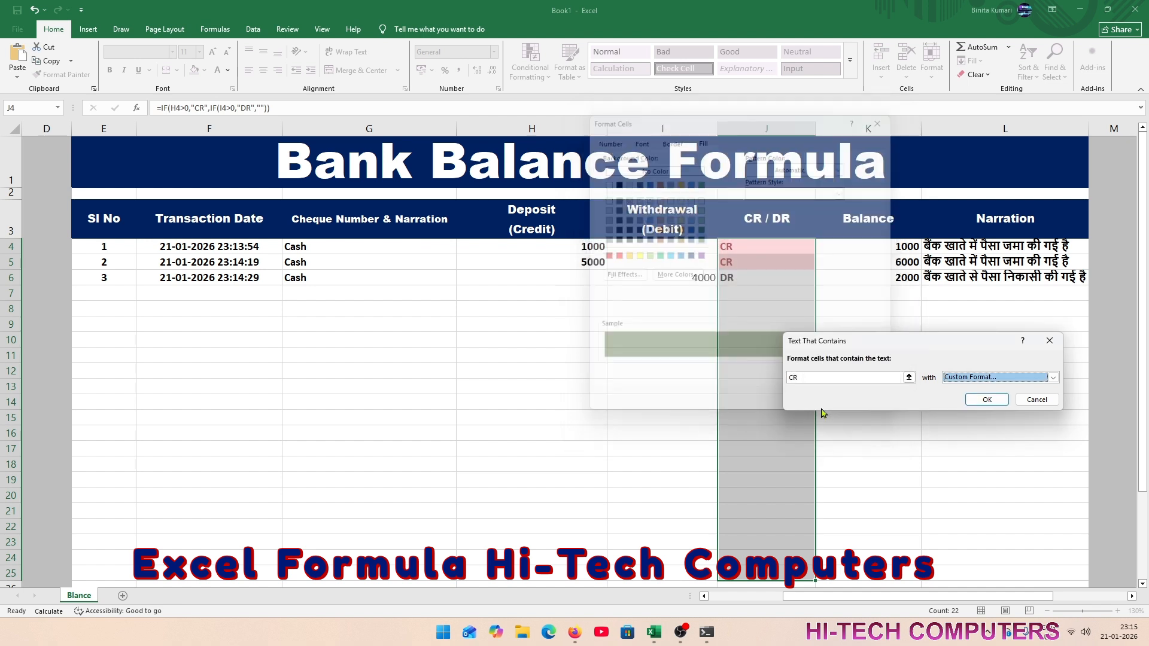
click(990, 401)
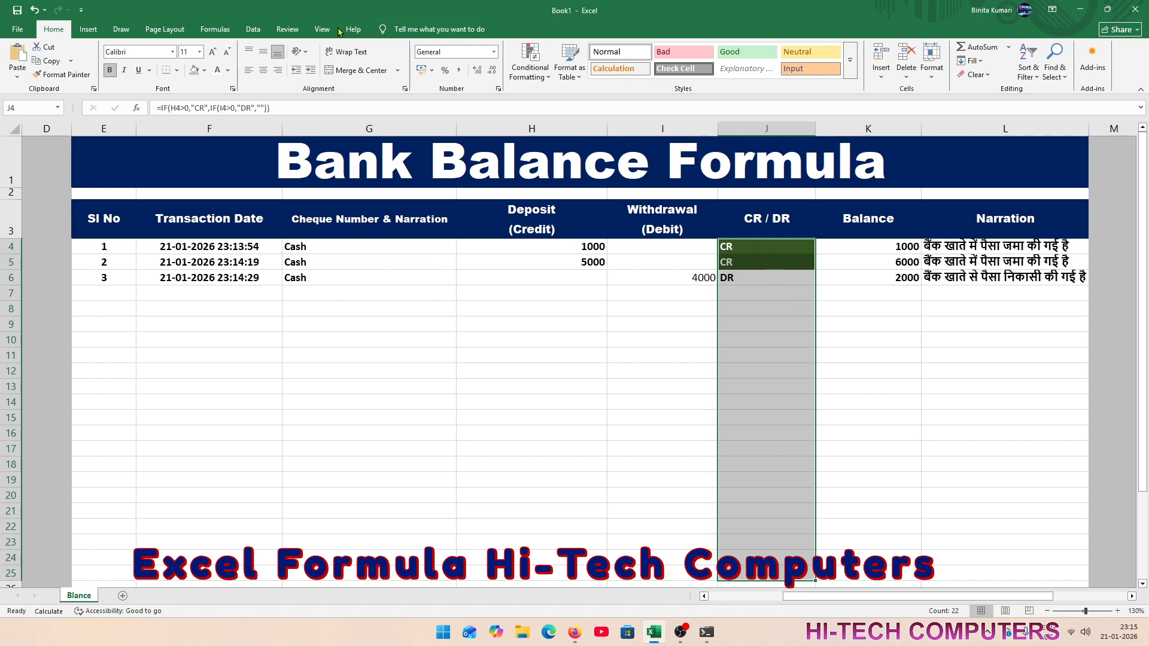
- Set up a Text That Contains conditional formatting rule on J4:J25 for the text "DR" with a custom format
click(512, 74)
mouse_move(574, 95)
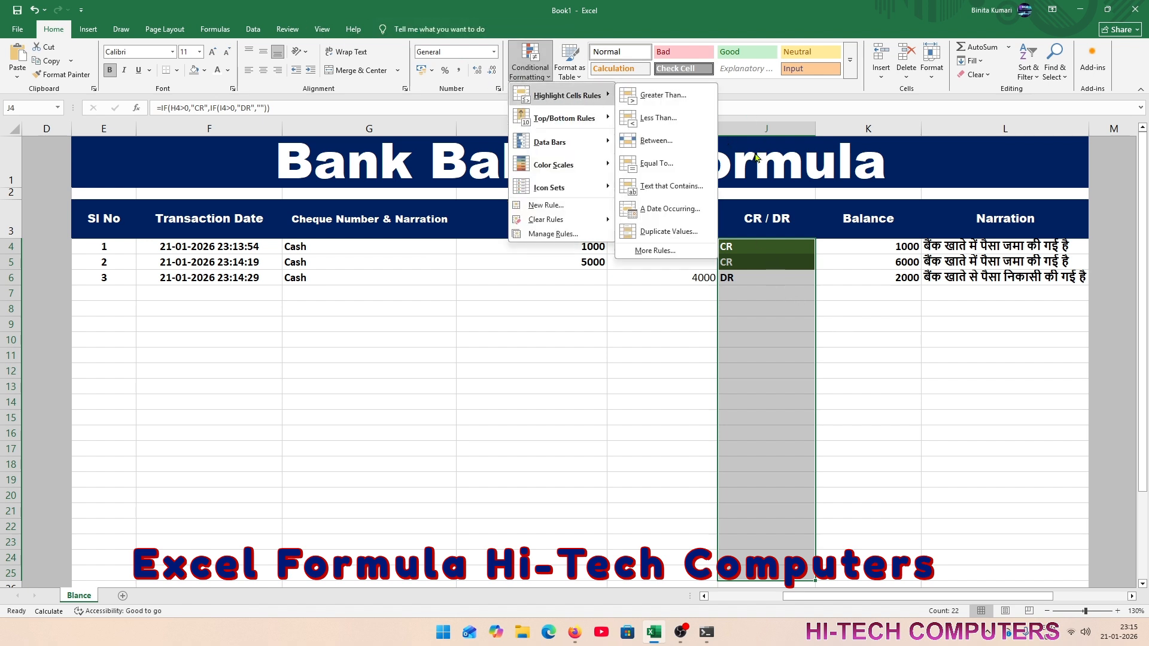
click(672, 187)
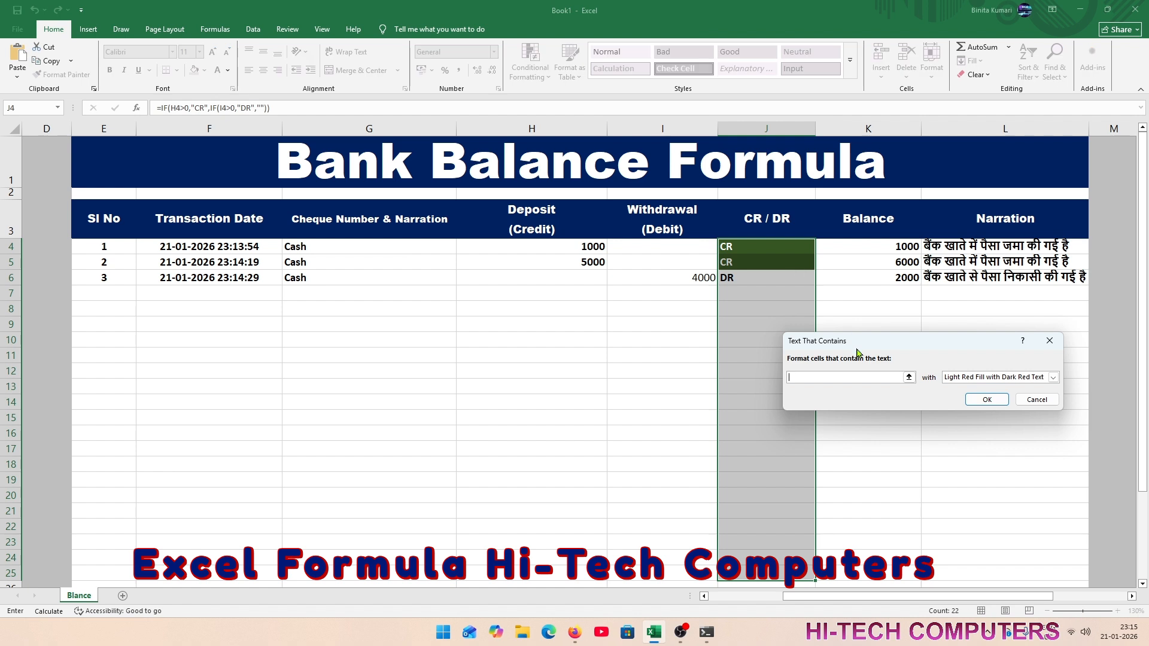
text(DR)
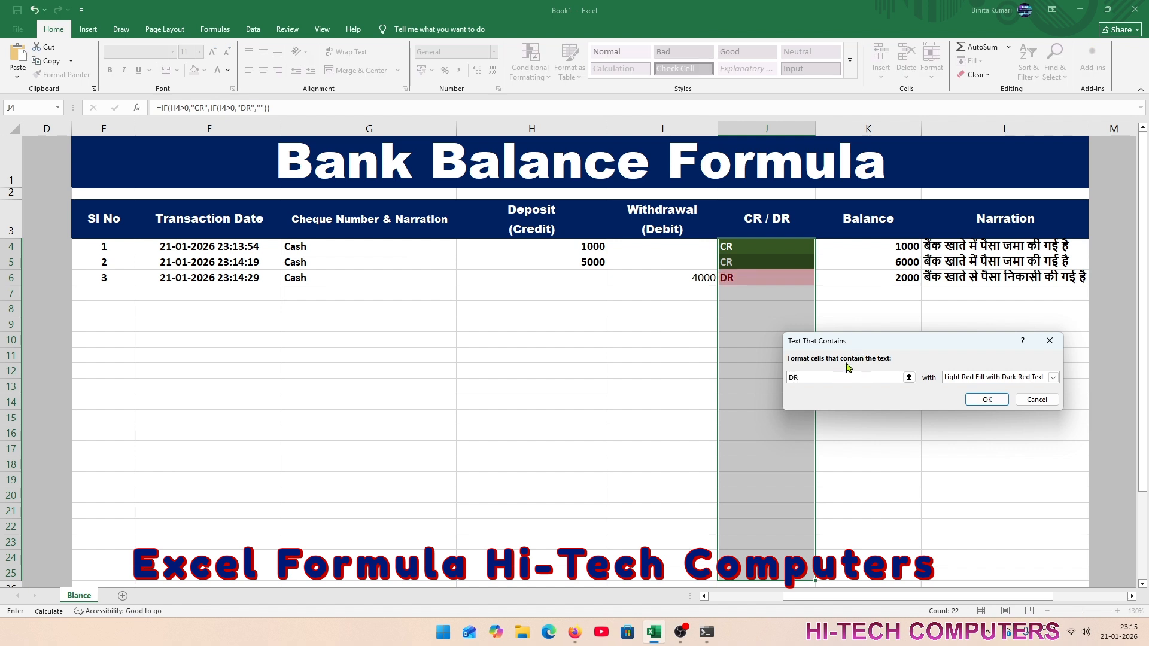
click(1053, 377)
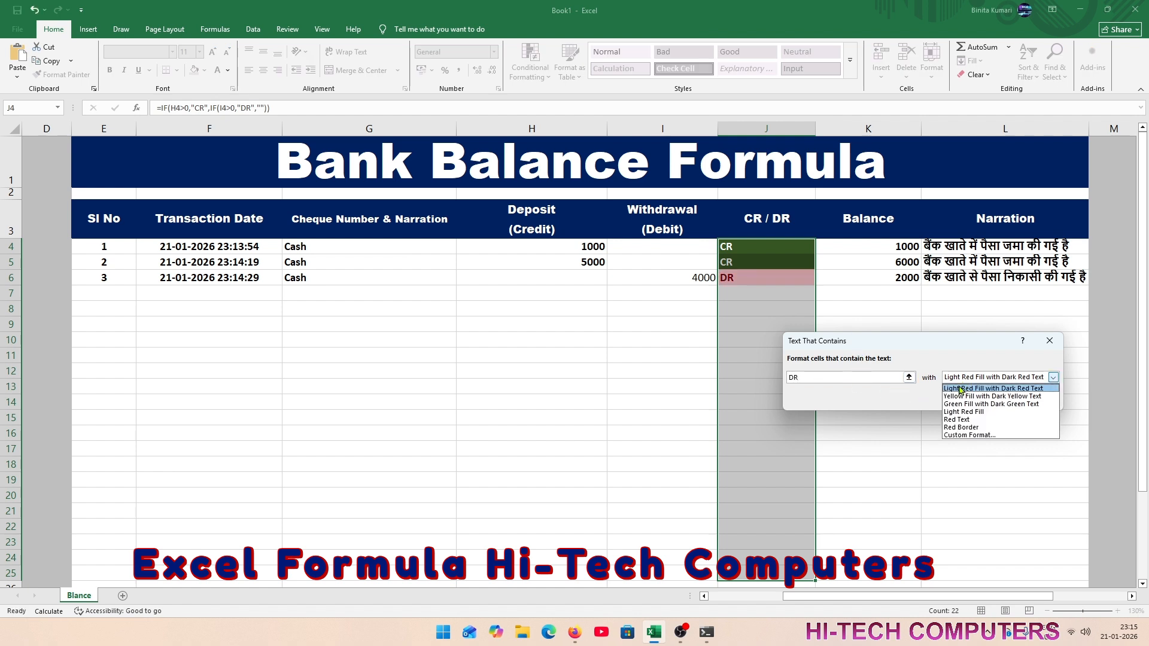
click(960, 435)
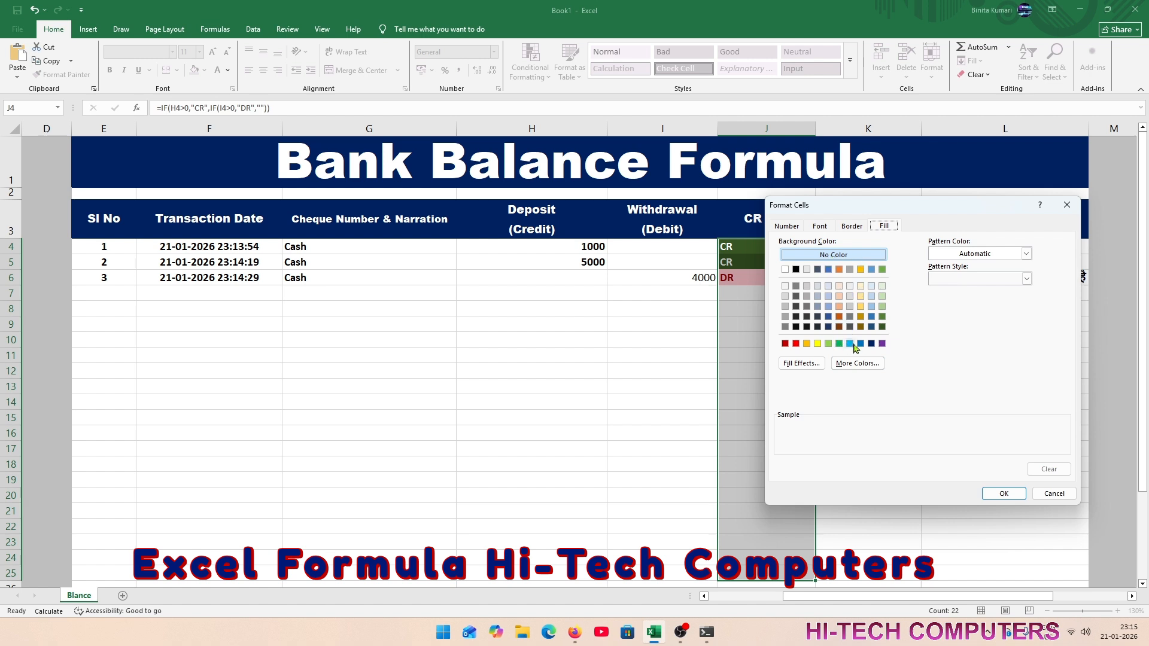
- Give the "DR" rule a dark red fill and a bold white font, and apply it
click(785, 343)
click(821, 226)
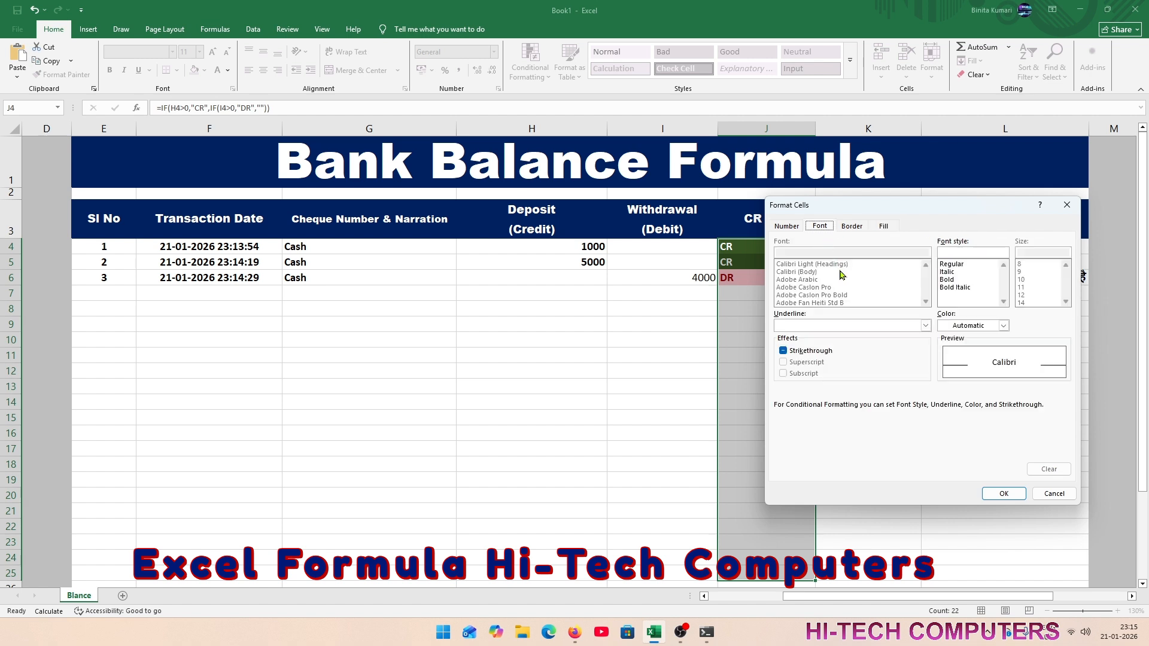
click(952, 280)
click(975, 327)
click(947, 371)
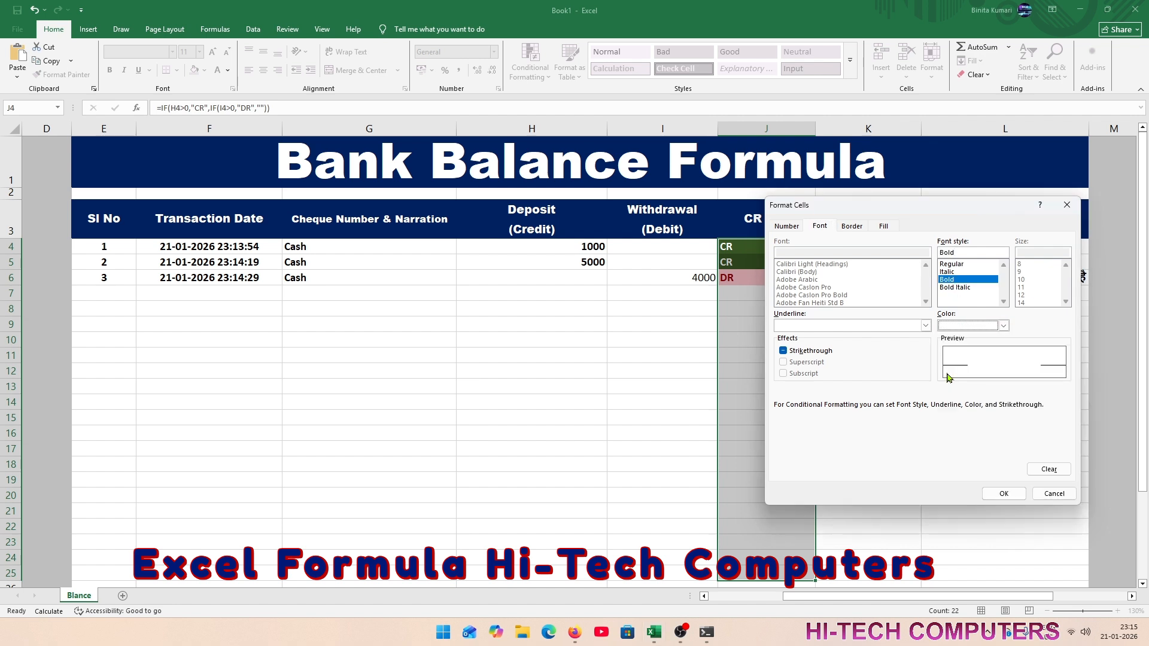
click(1004, 492)
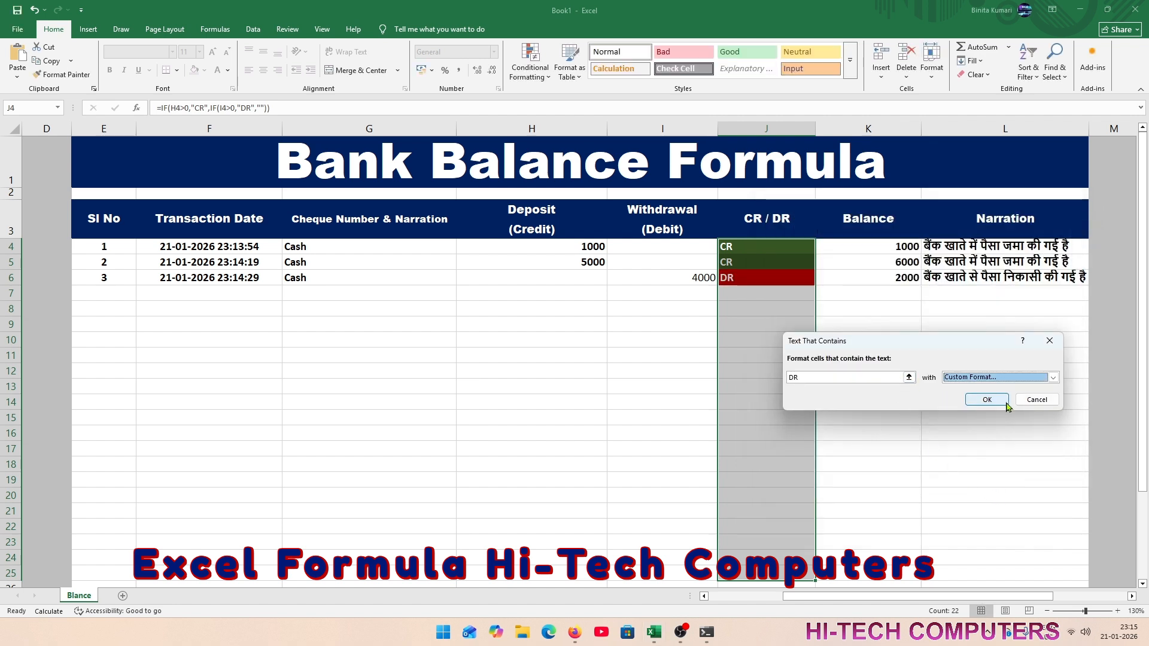
click(996, 404)
- Review the serial numbers, transaction dates and cheque number/narration entries in rows 4 to 6 of the ledger
click(645, 285)
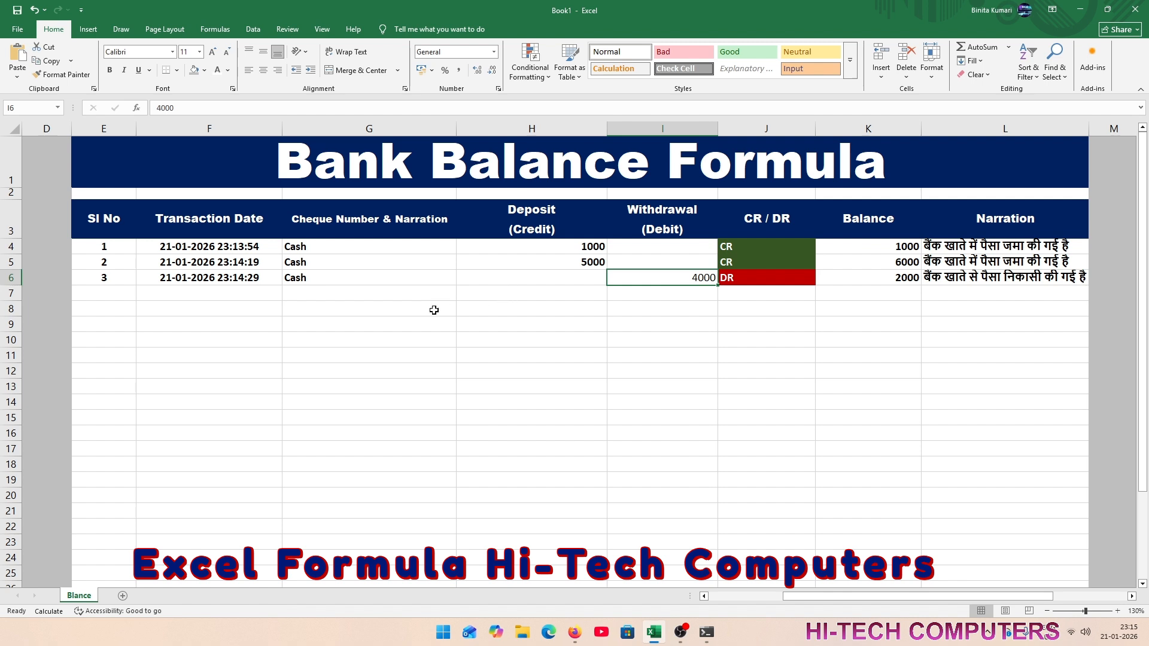
click(103, 279)
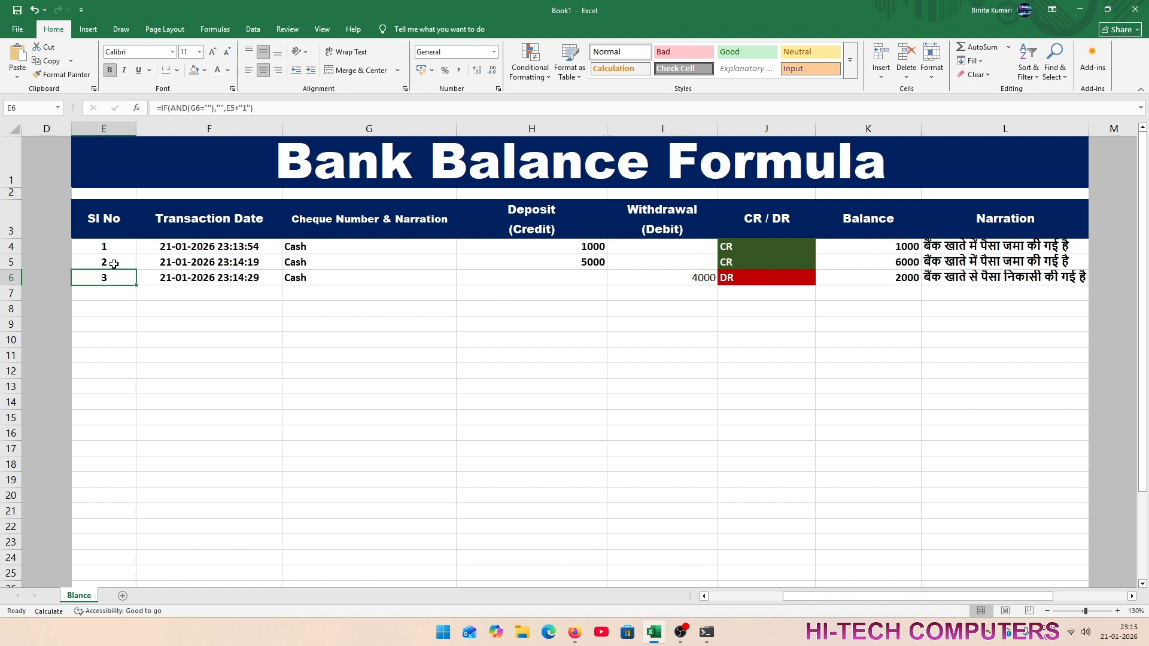
click(114, 264)
click(111, 248)
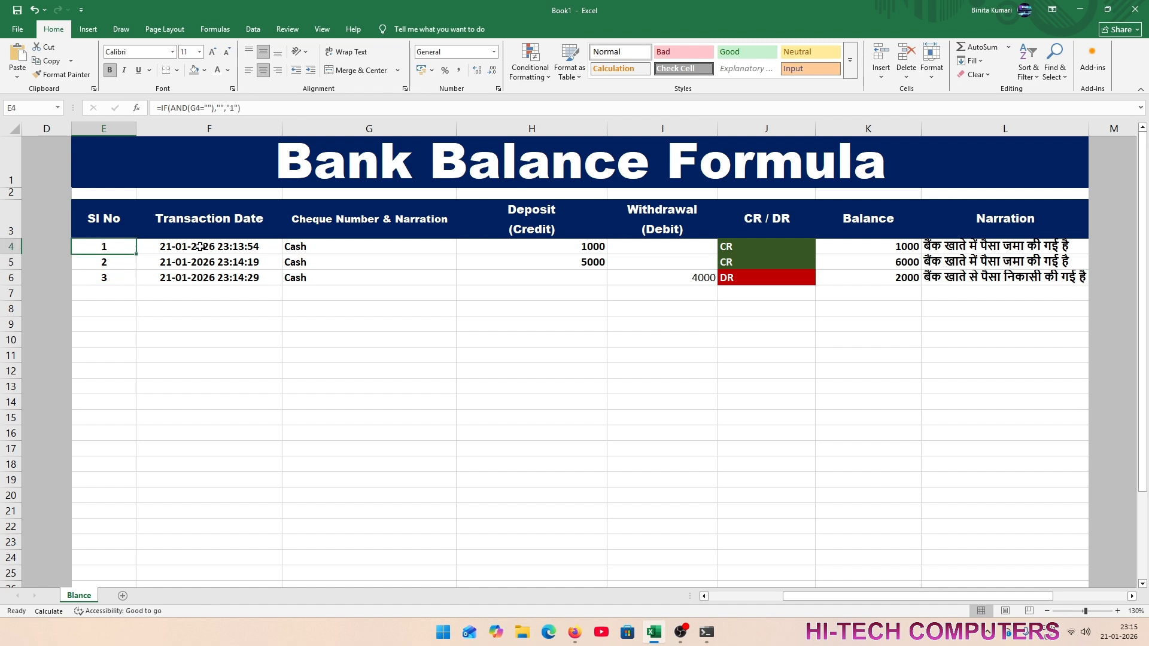
click(200, 246)
click(204, 262)
click(204, 278)
click(308, 250)
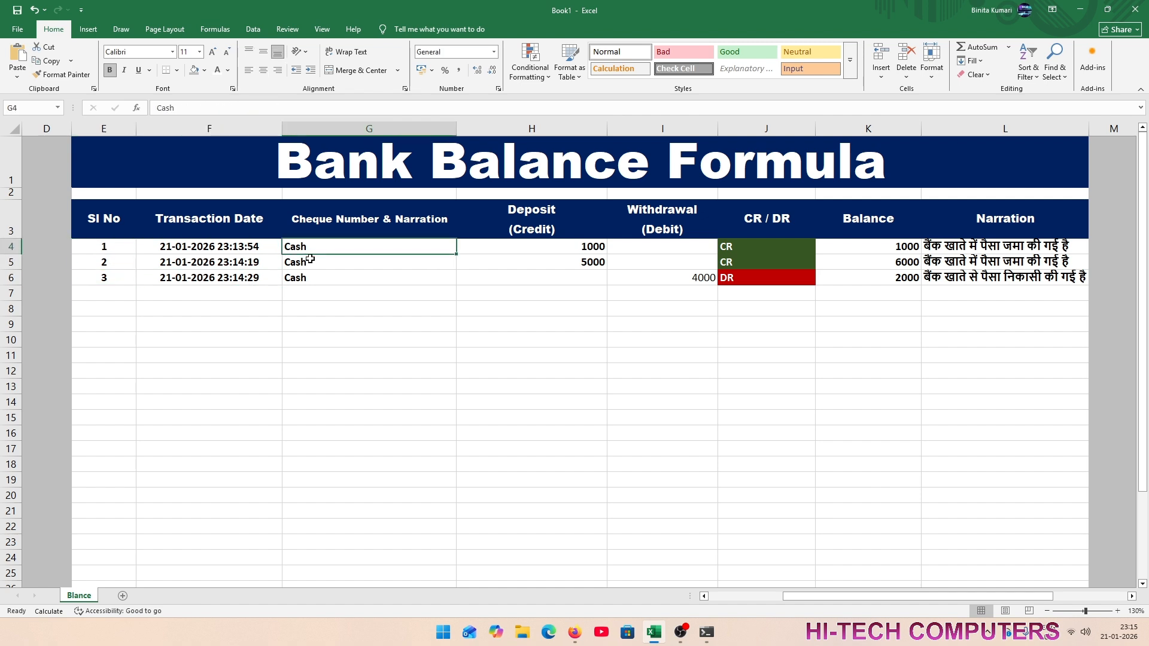
click(313, 262)
click(313, 278)
click(326, 262)
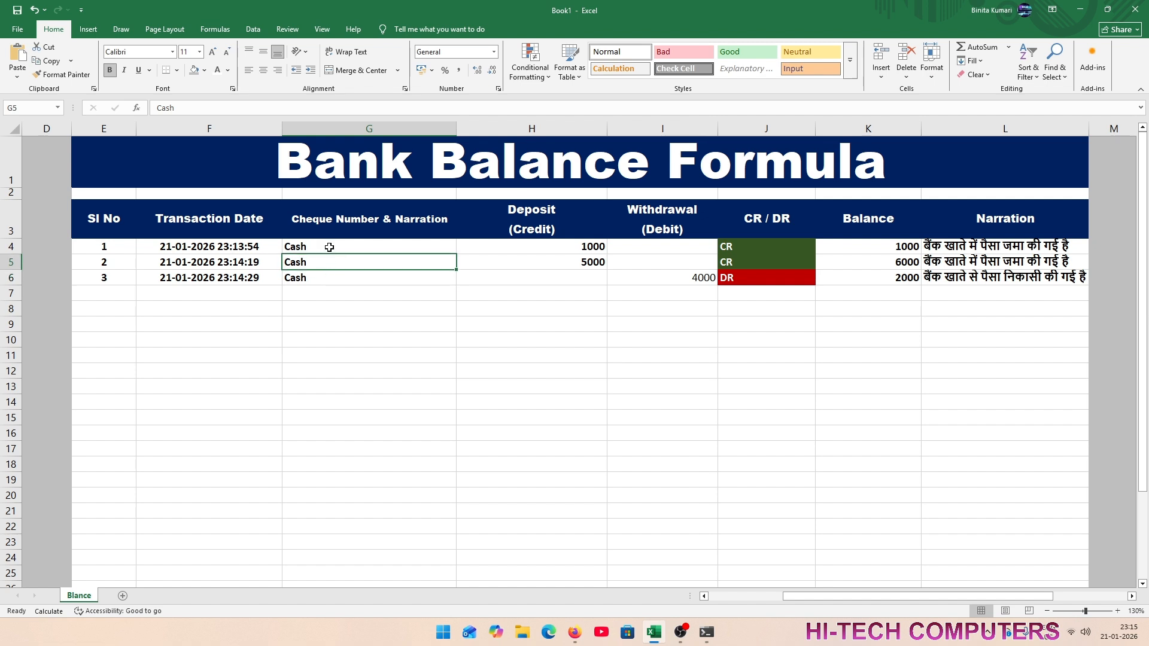
click(329, 247)
click(344, 275)
click(344, 263)
click(343, 247)
click(345, 262)
click(346, 278)
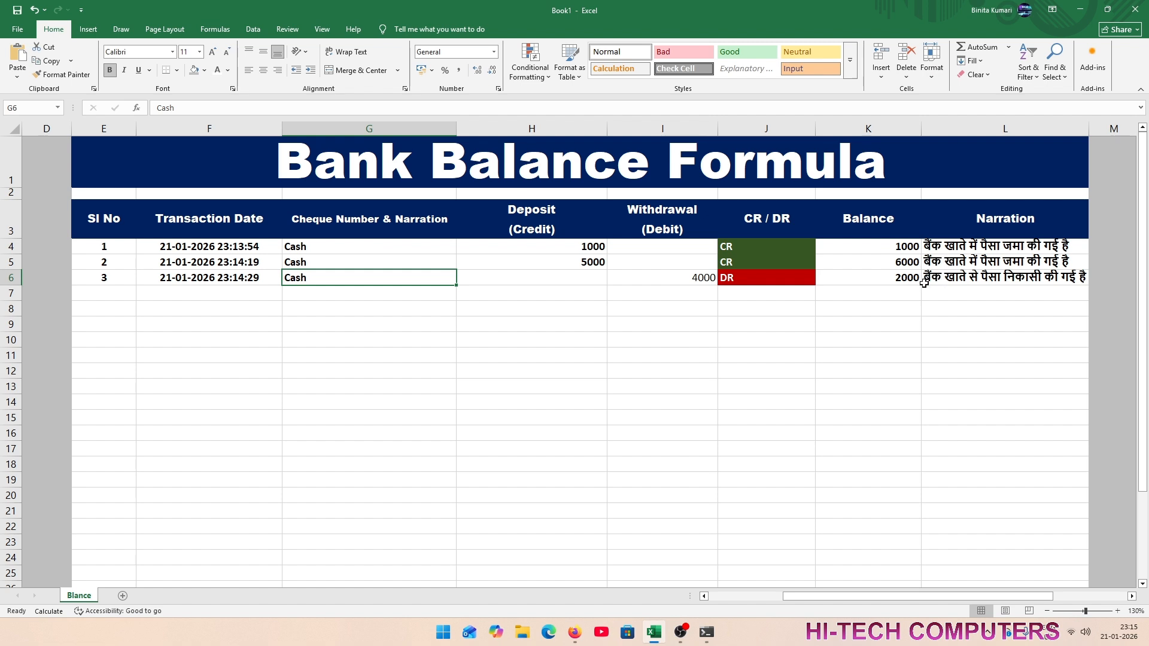
- Examine the first deposit in H4 and the balance formulas in K4 and K5
click(561, 249)
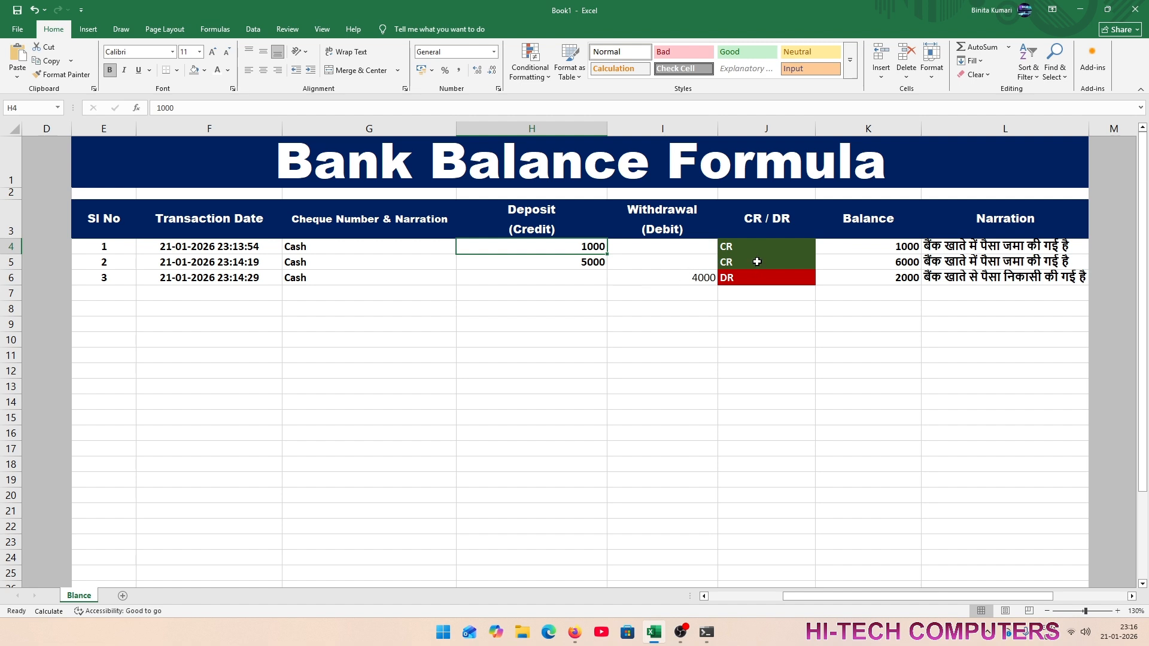
click(871, 251)
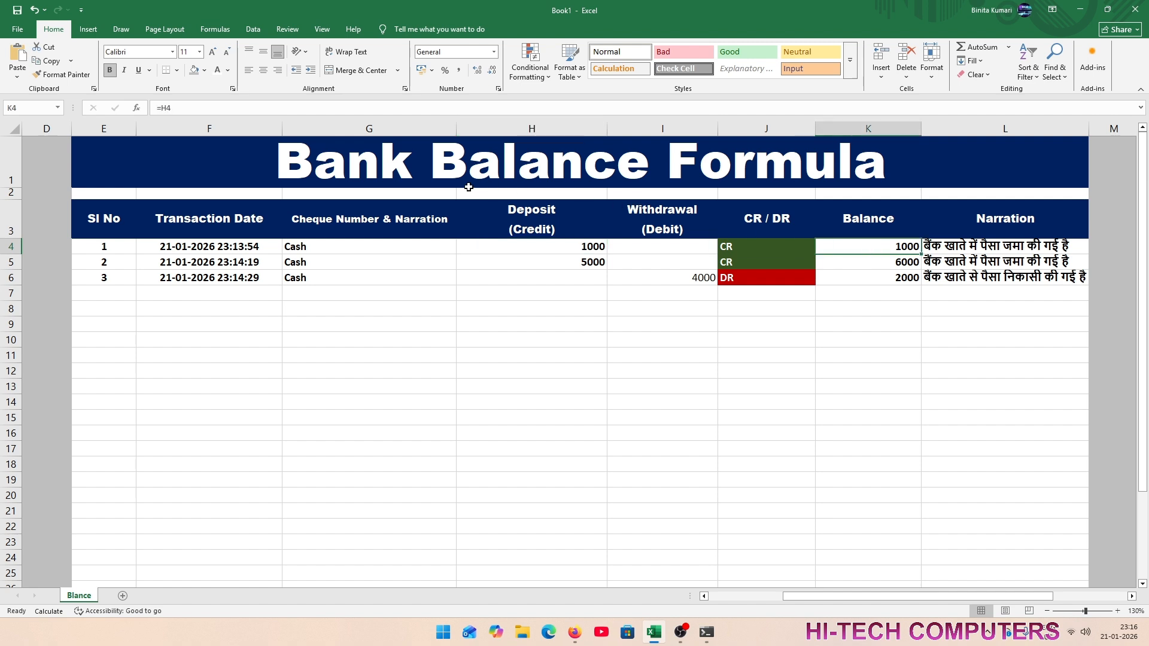
click(910, 267)
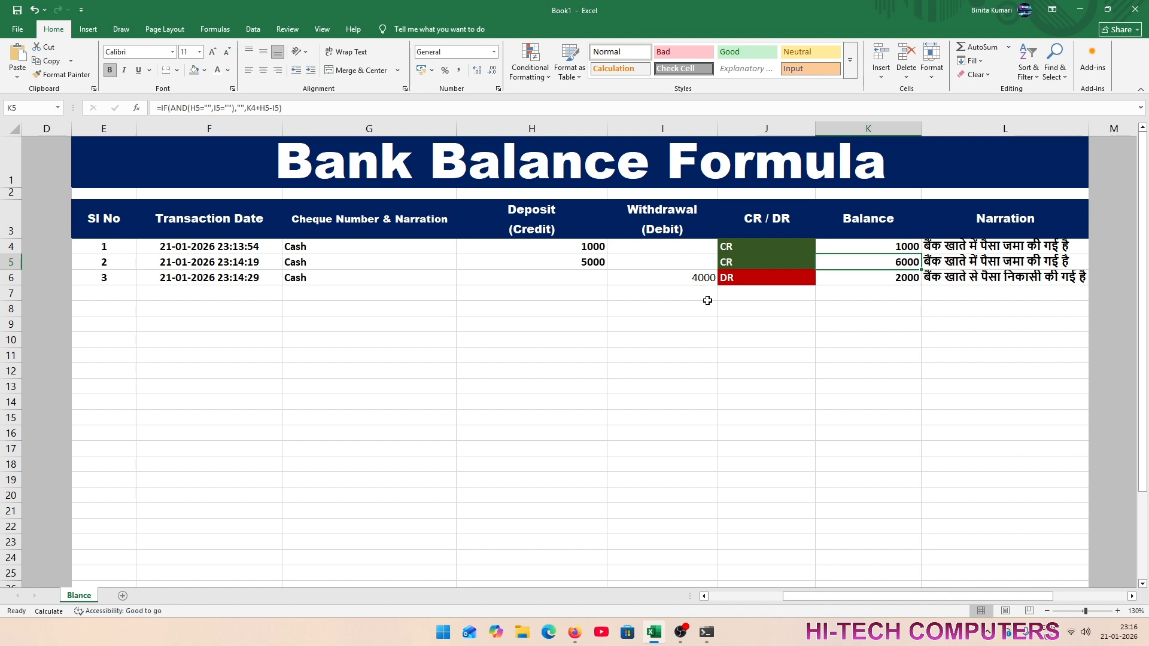
- Select the empty cheque number/narration cell G7 for a fourth transaction
click(449, 301)
click(102, 298)
click(302, 292)
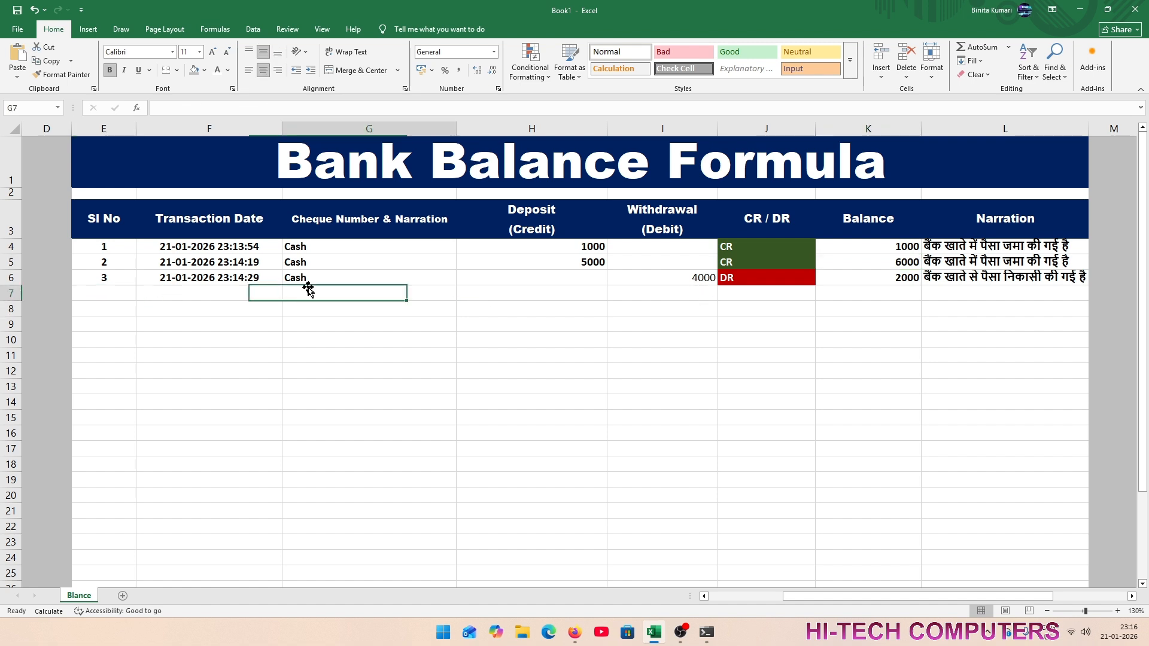